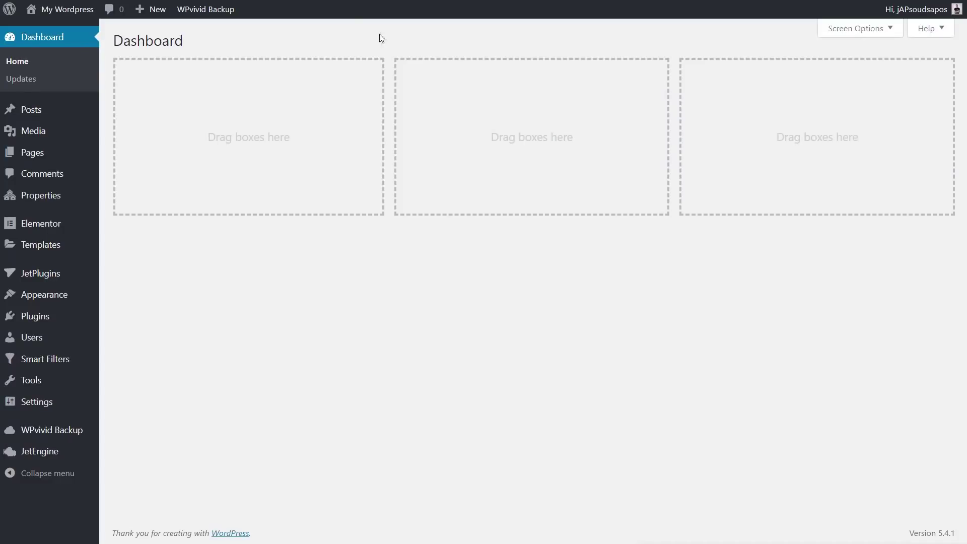
- Start a new JetEngine listing item with Posts as the listing source and Properties as the post type
mouse_move(58, 460)
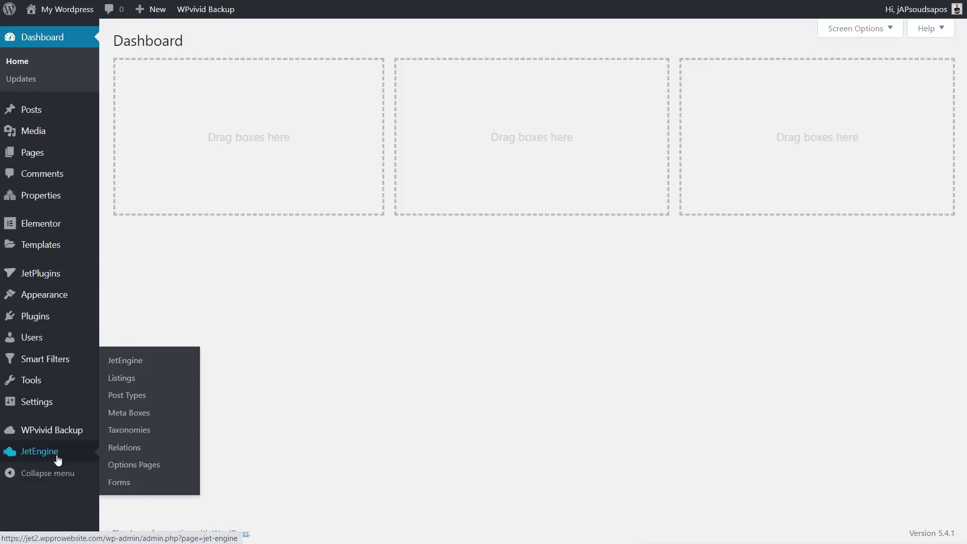
left_click(135, 380)
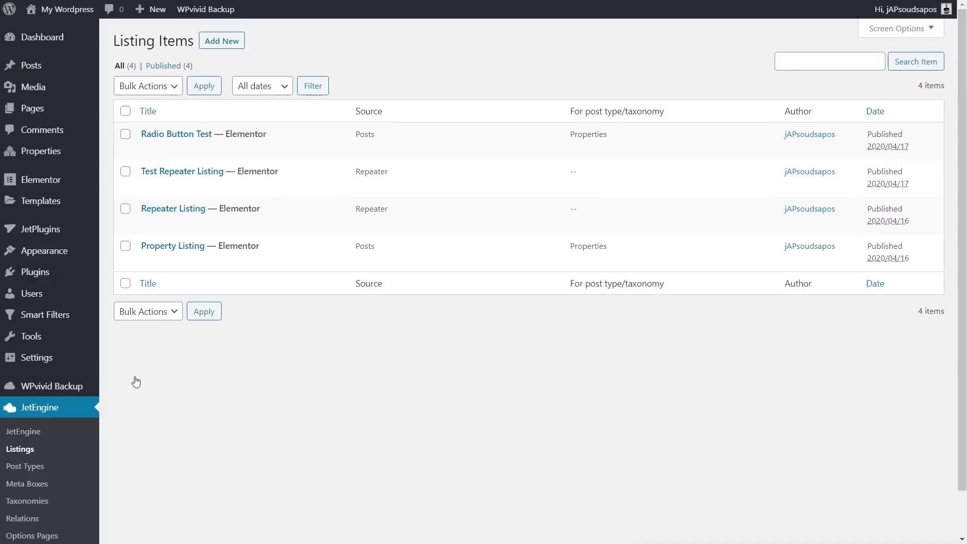
left_click(225, 42)
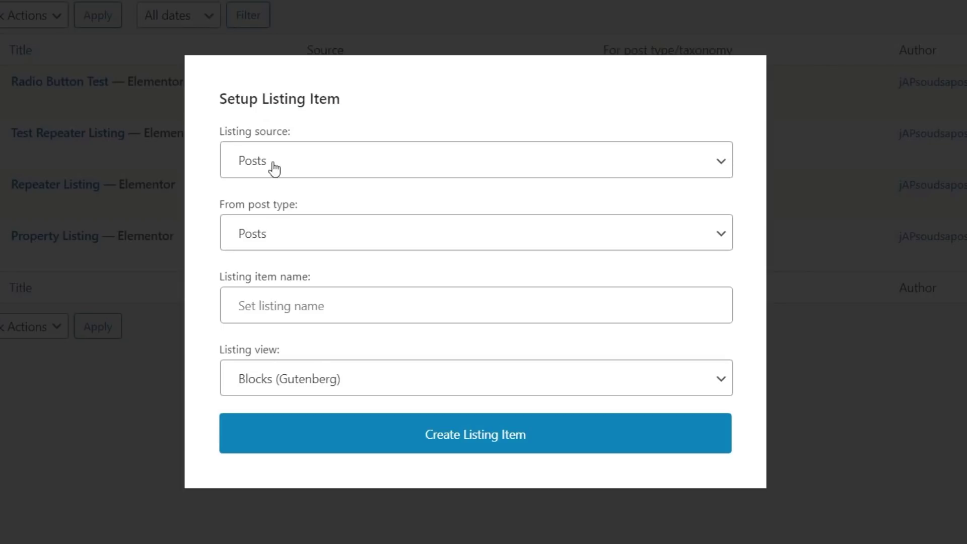
left_click(315, 165)
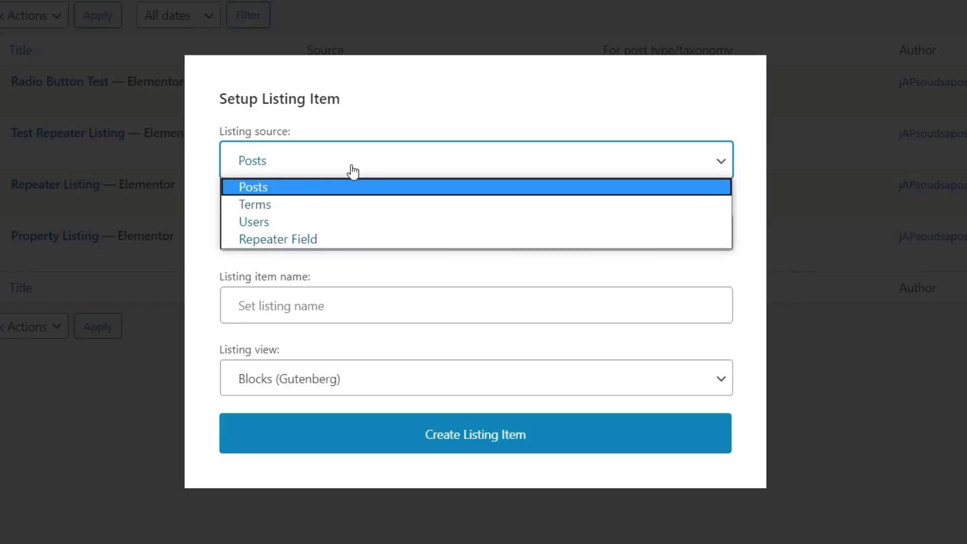
left_click(276, 191)
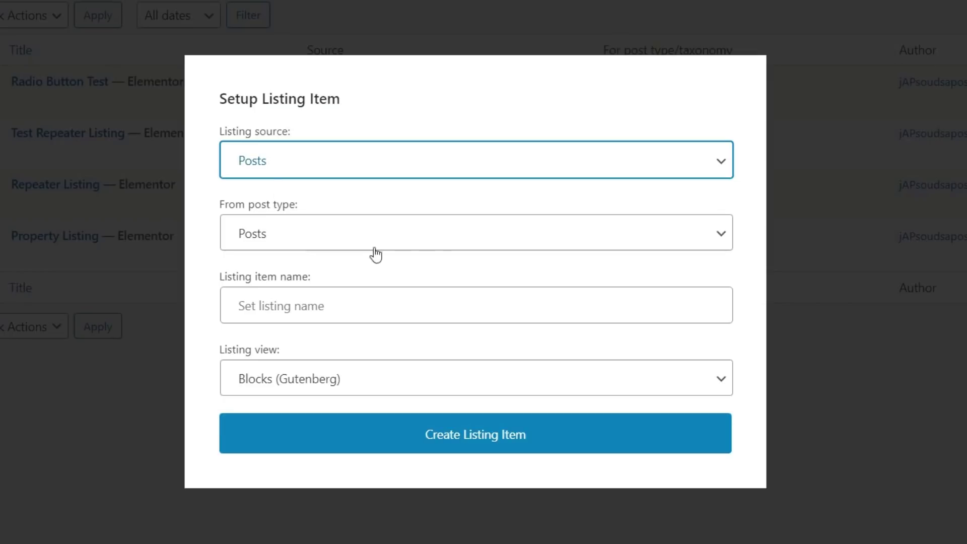
left_click(278, 239)
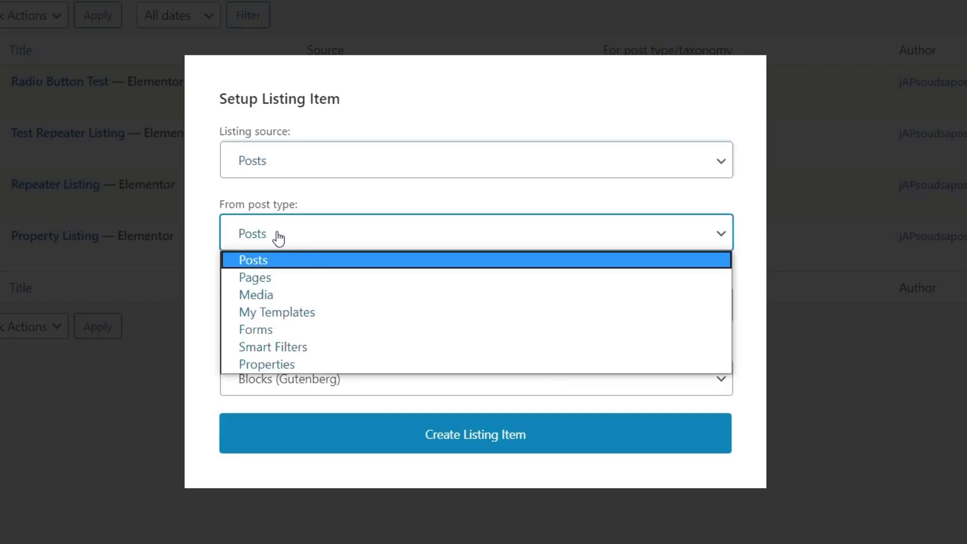
left_click(294, 365)
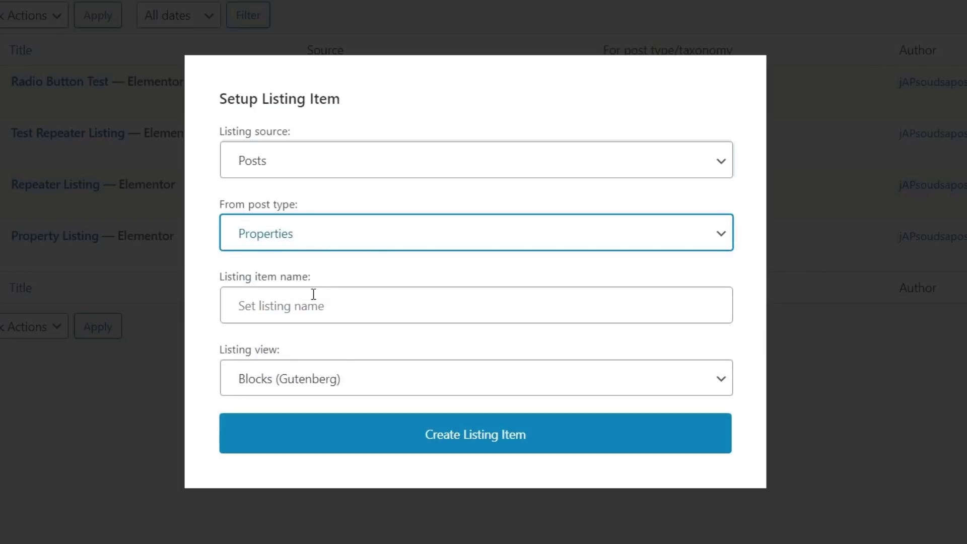
- Name the listing item "Loop Test", set its listing view to Elementor, and create it
left_click(277, 306)
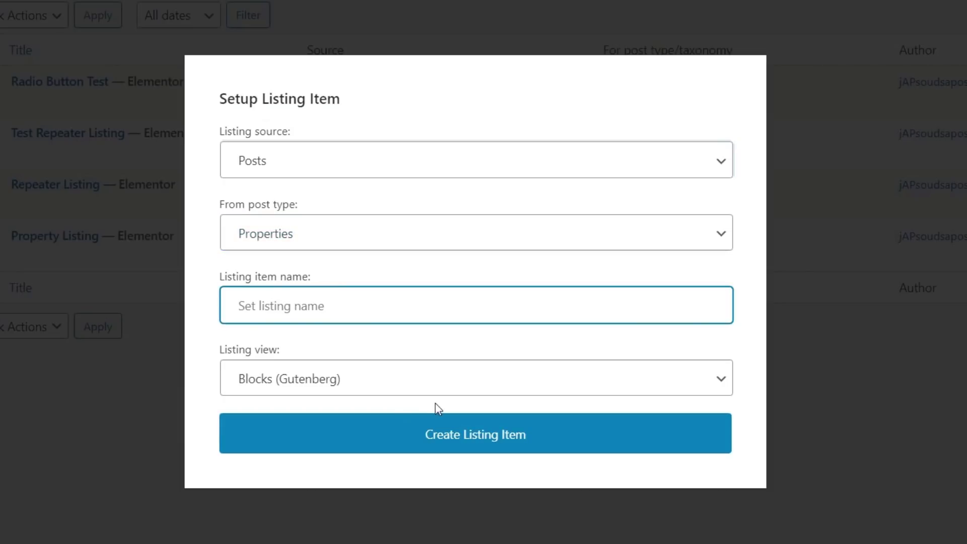
type("Loop Test")
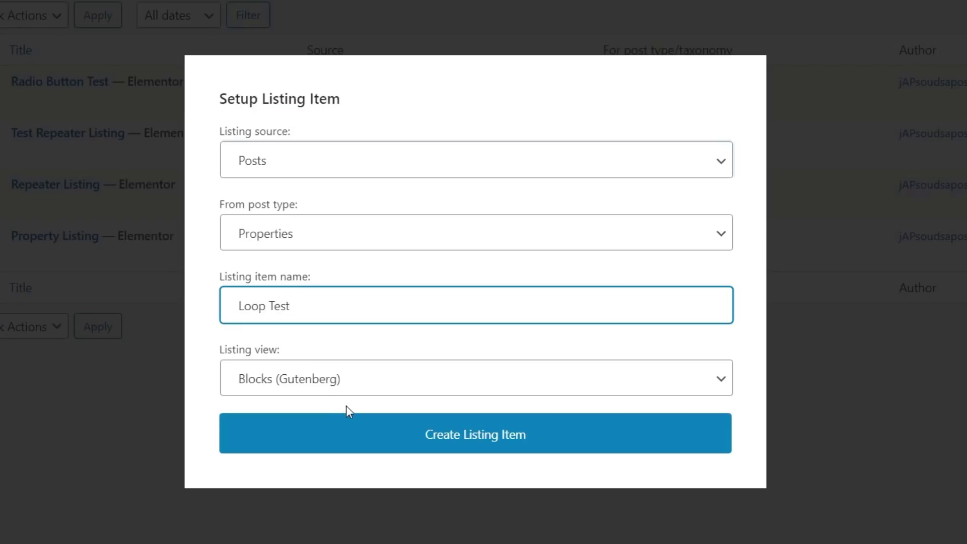
left_click(269, 383)
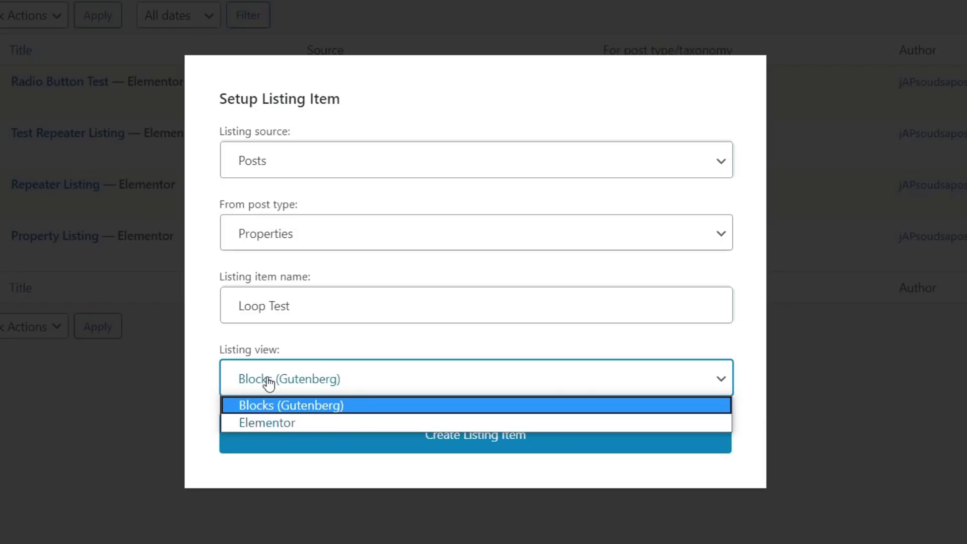
left_click(270, 422)
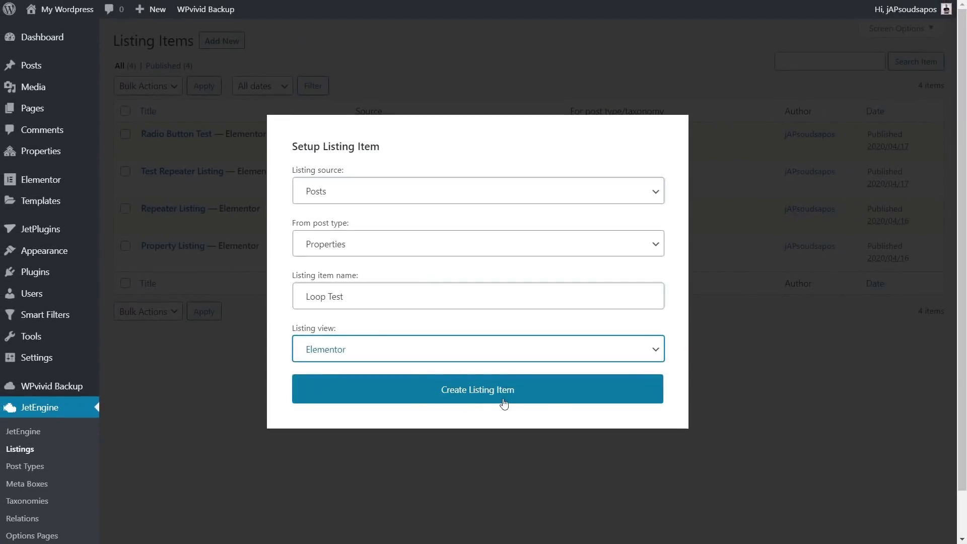
left_click(460, 393)
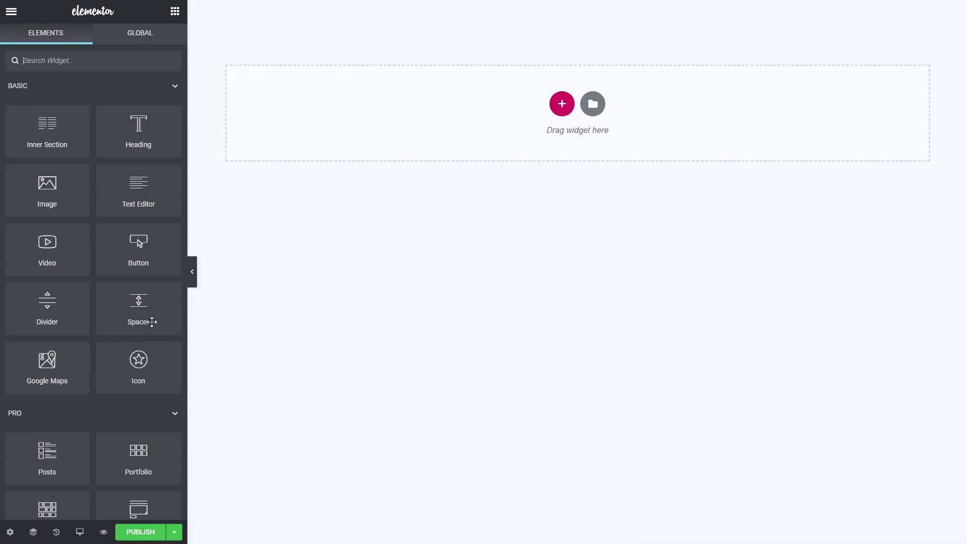
- Add a Dynamic Image widget from the listing elements to the empty canvas section
scroll(126, 322, "down", 15)
scroll(126, 322, "down", 10)
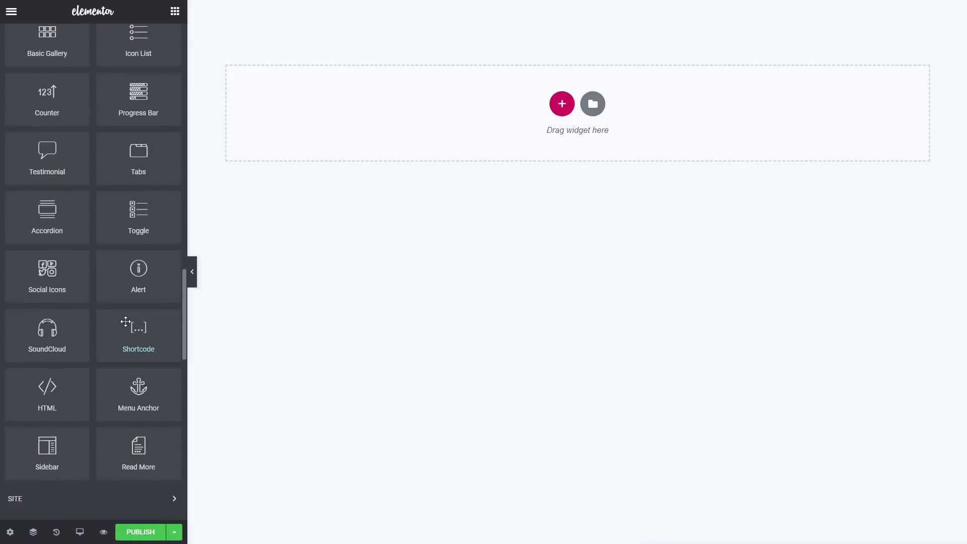
scroll(125, 325, "down", 10)
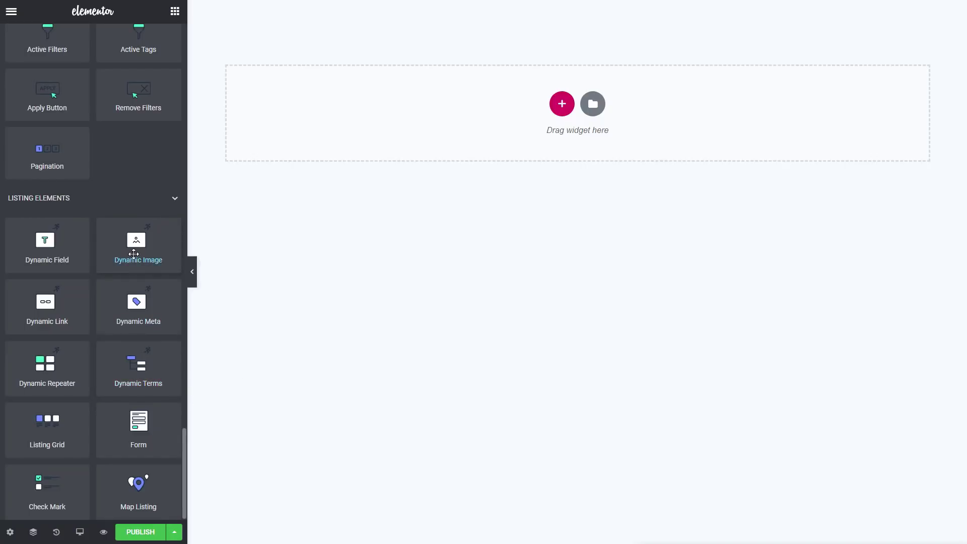
left_click_drag(132, 240, 391, 108)
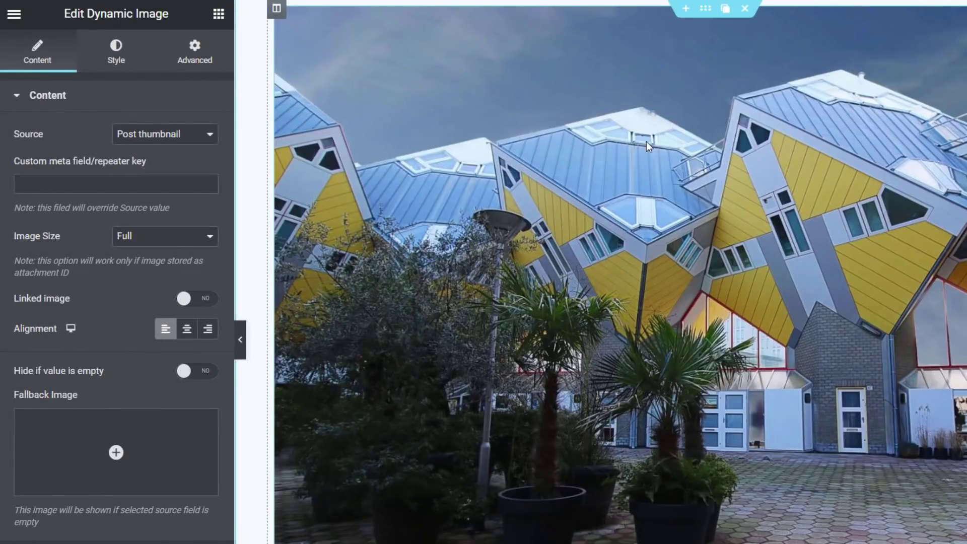
- Try Options as the Dynamic Image source, and switch the source back to Post thumbnail
left_click(172, 146)
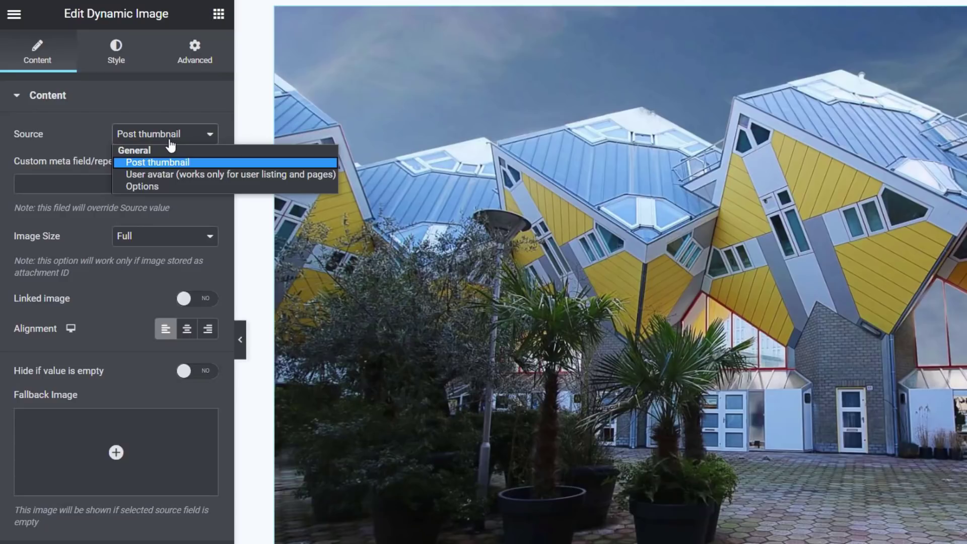
left_click(155, 183)
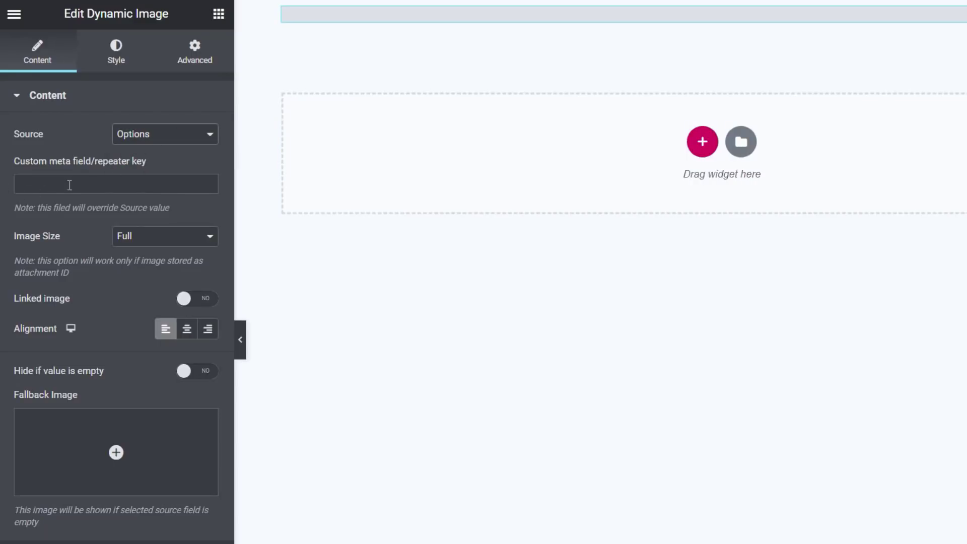
left_click(210, 134)
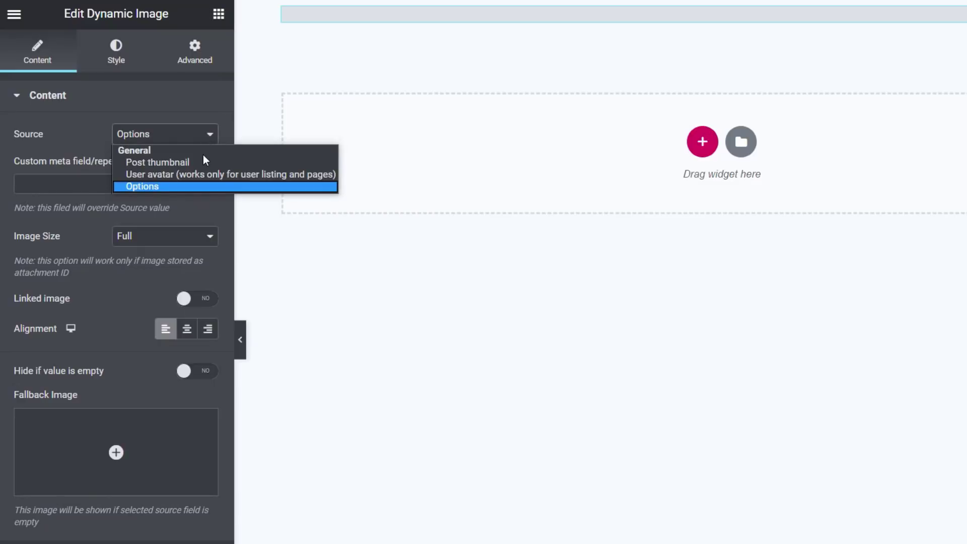
left_click(144, 162)
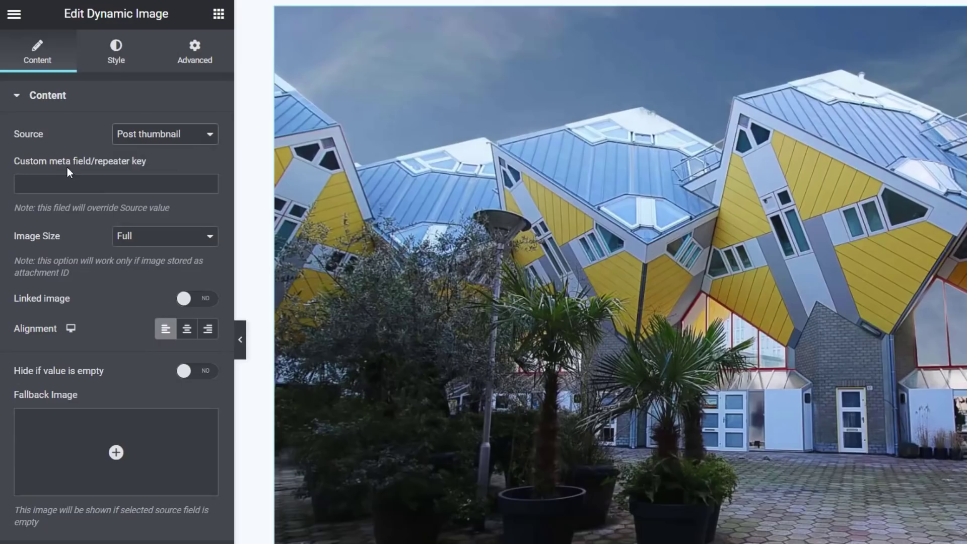
- Try the Medium image size on the dynamic image, and set its size to Medium Large
left_click(30, 183)
left_click(193, 243)
left_click(162, 279)
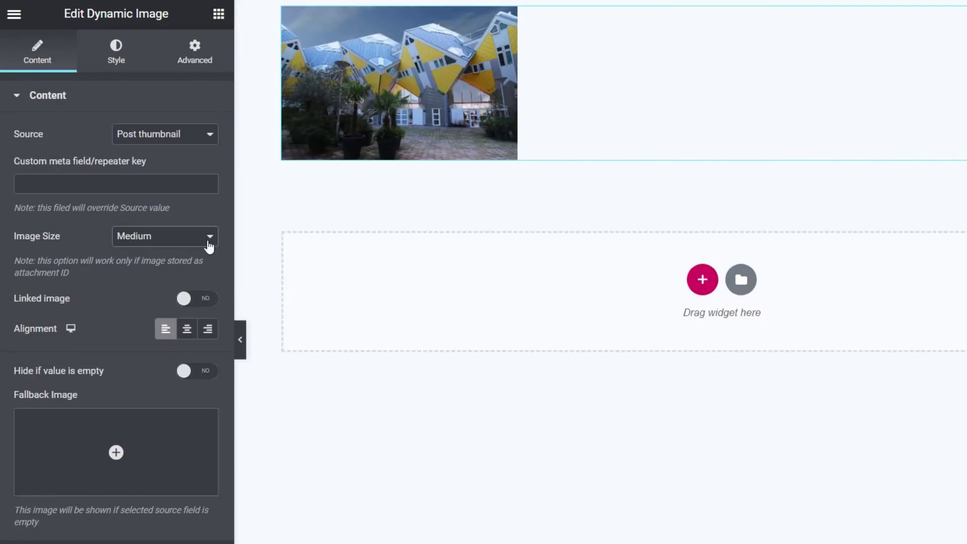
left_click(209, 246)
left_click(170, 285)
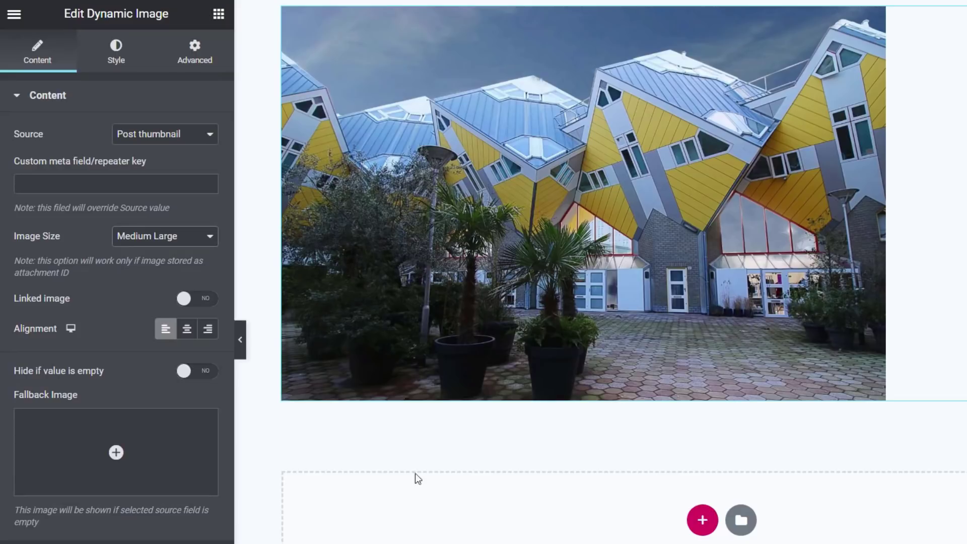
- Make the dynamic image a linked image with Permalink as the link source, and align it to the center
left_click(202, 302)
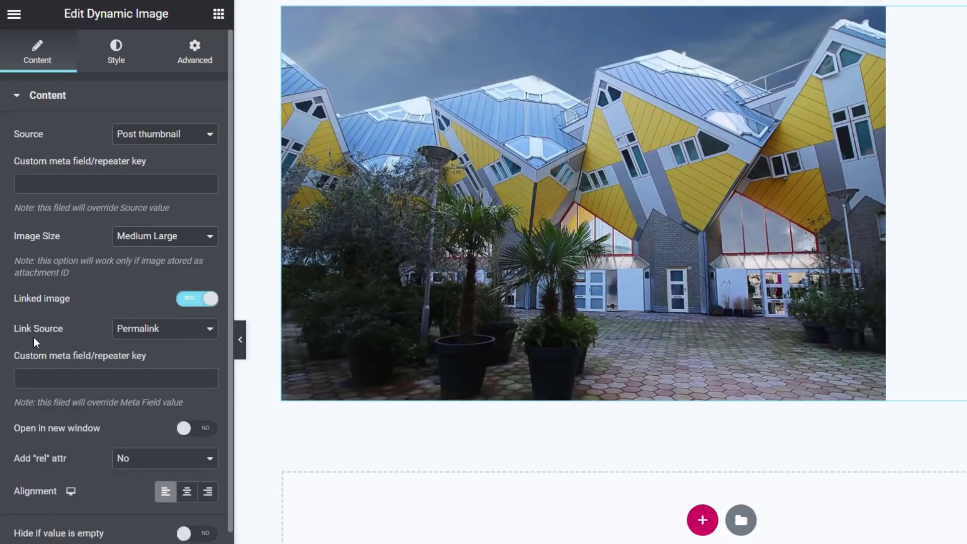
left_click(172, 339)
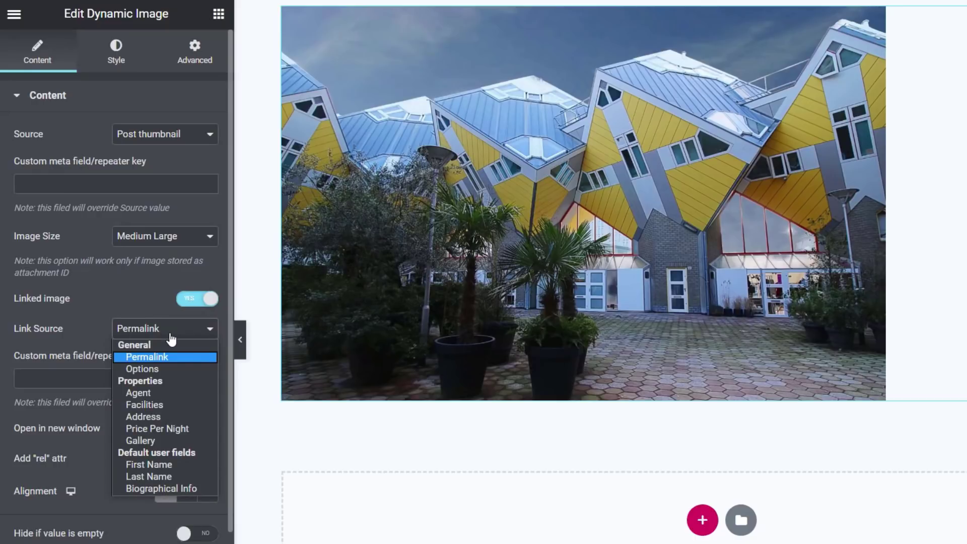
left_click(82, 324)
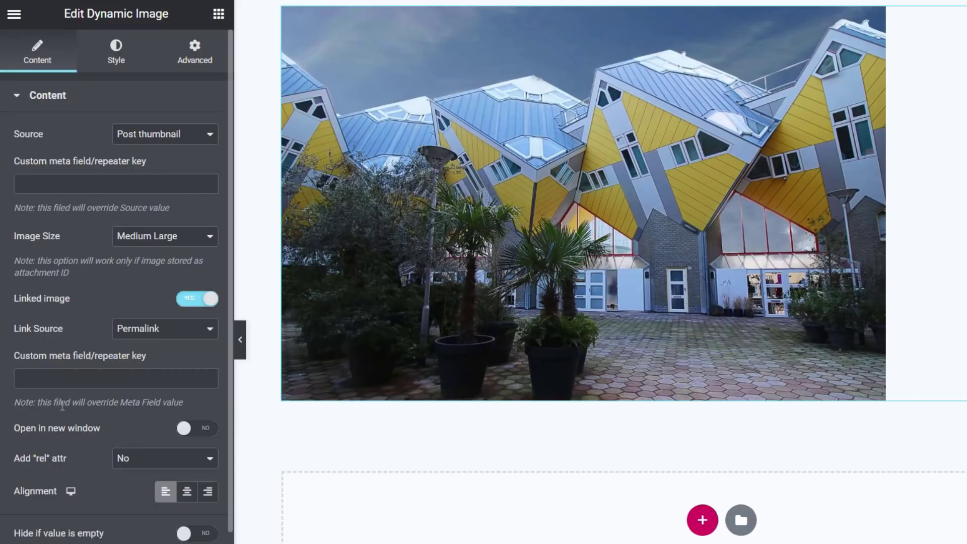
scroll(76, 402, "down", 3)
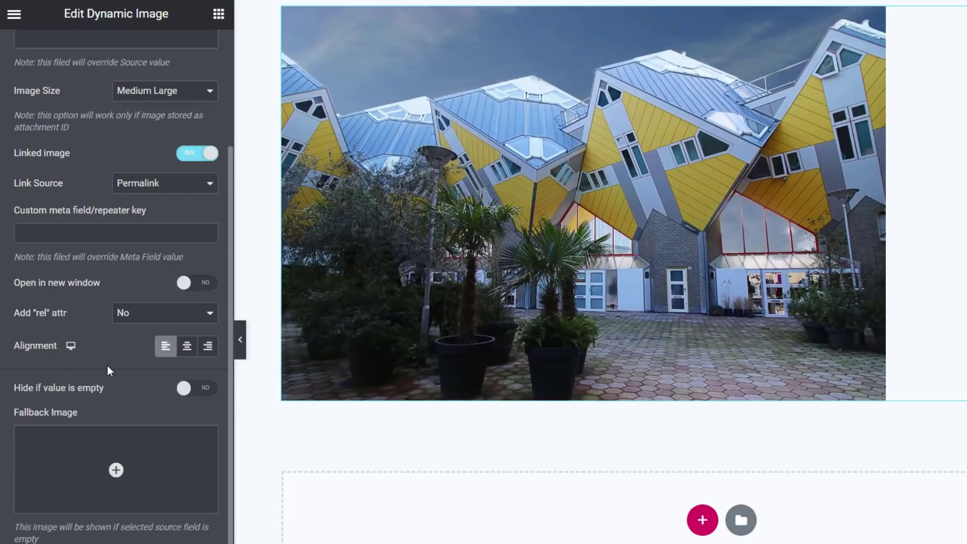
left_click(181, 352)
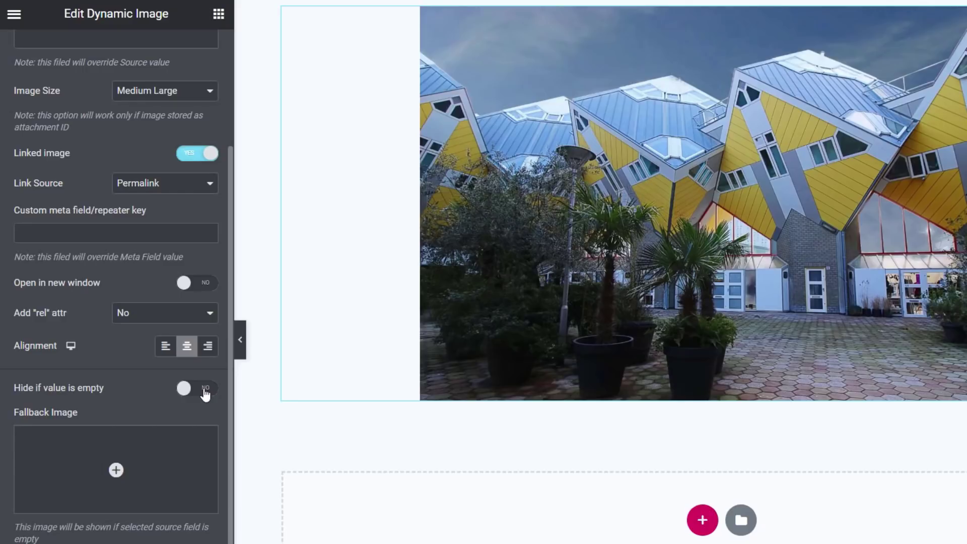
mouse_move(152, 486)
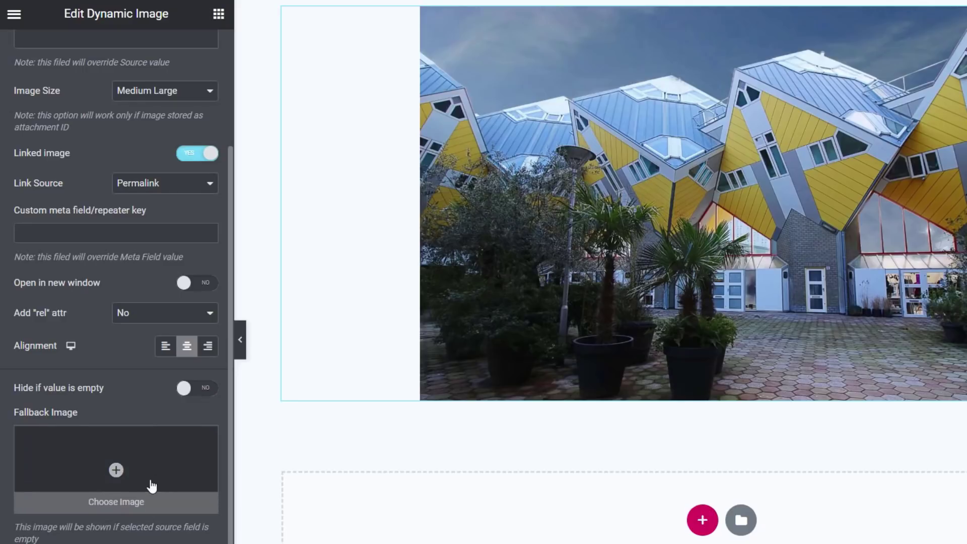
scroll(149, 395, "up", 3)
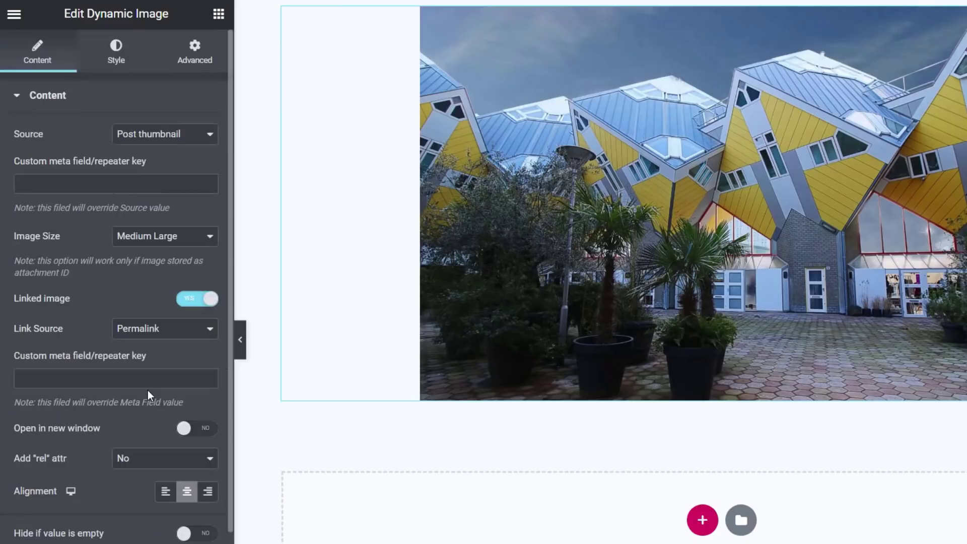
left_click(121, 63)
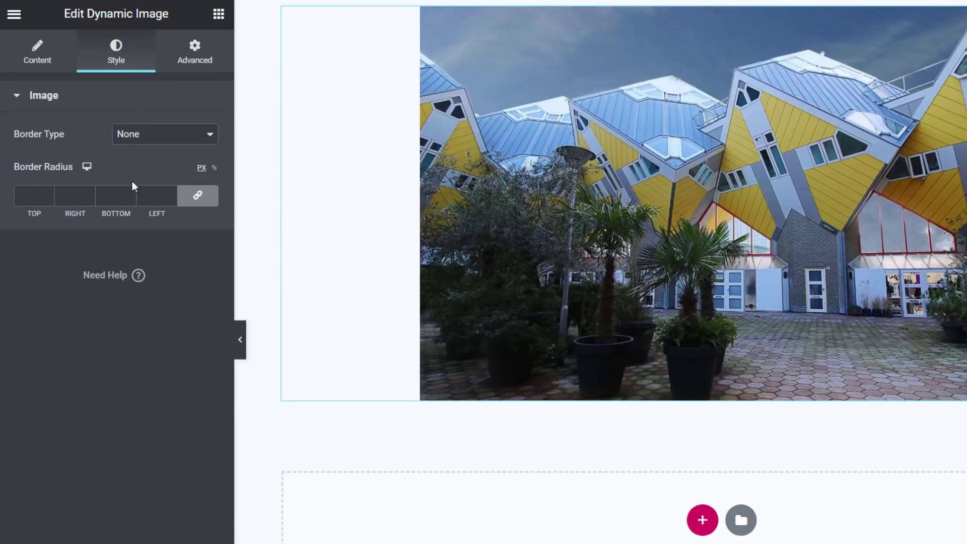
left_click(41, 55)
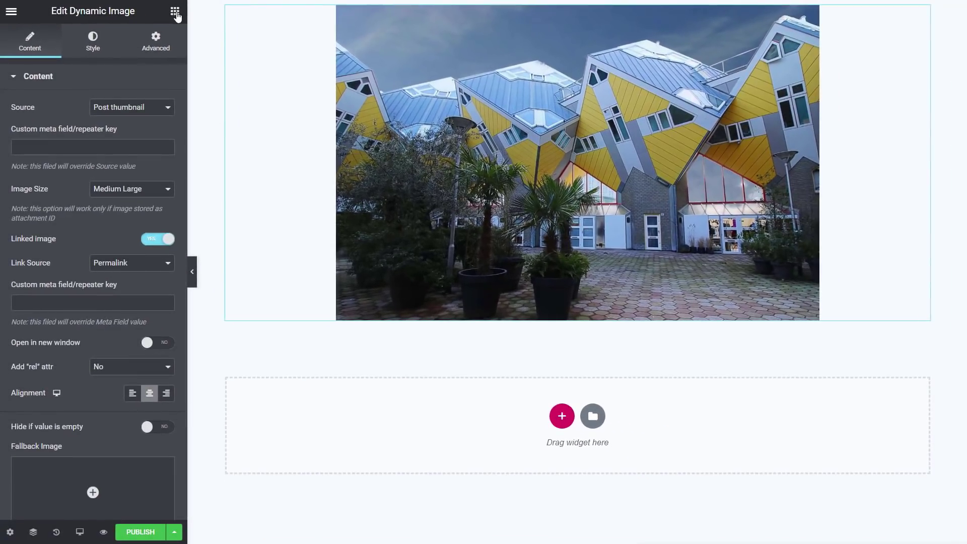
- Add a Dynamic Field widget directly below the image, keeping Post/Term/User/Object Data as its source
left_click(218, 14)
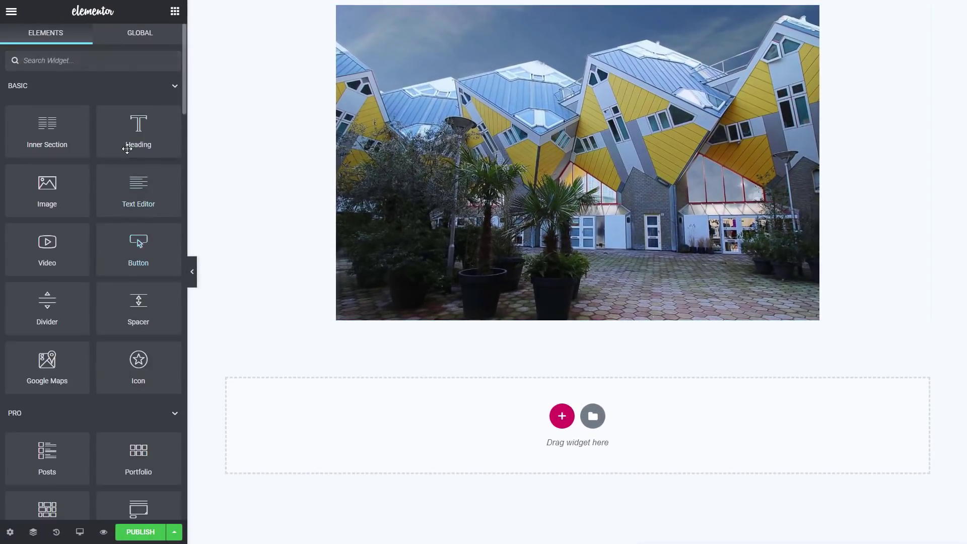
scroll(125, 156, "down", 15)
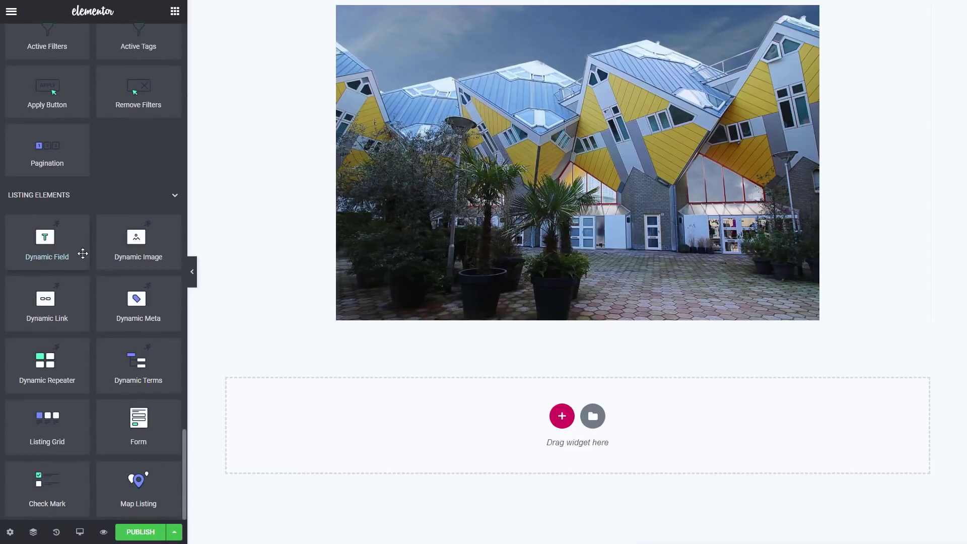
left_click_drag(41, 240, 453, 335)
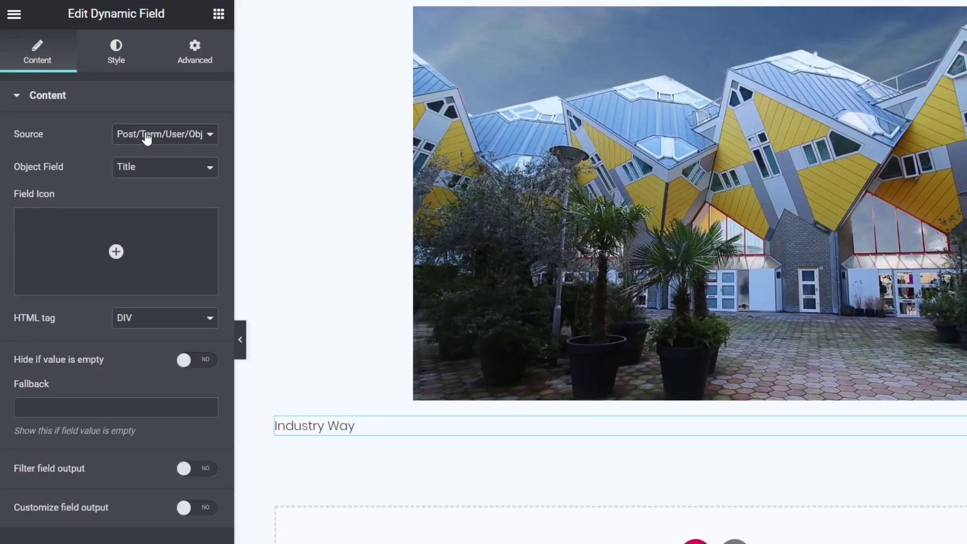
left_click(187, 144)
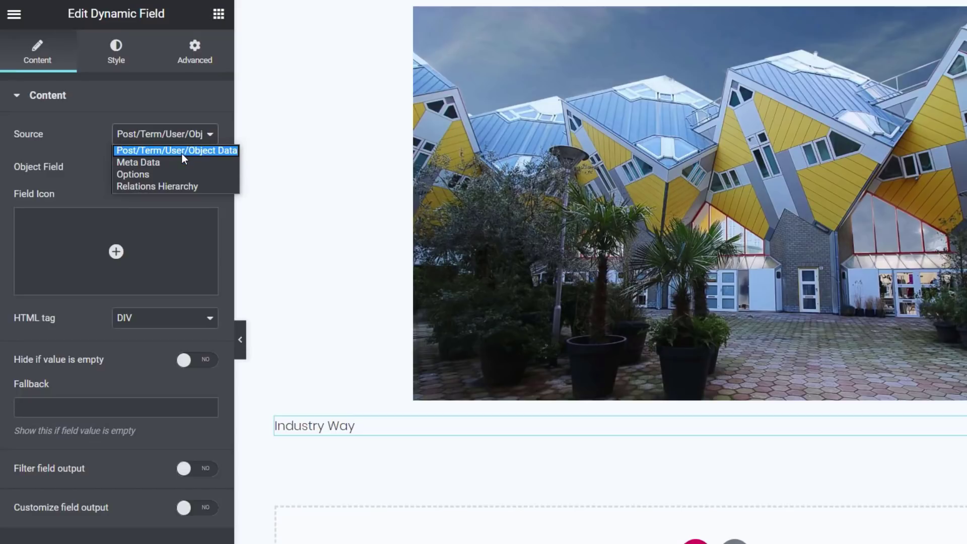
left_click(86, 151)
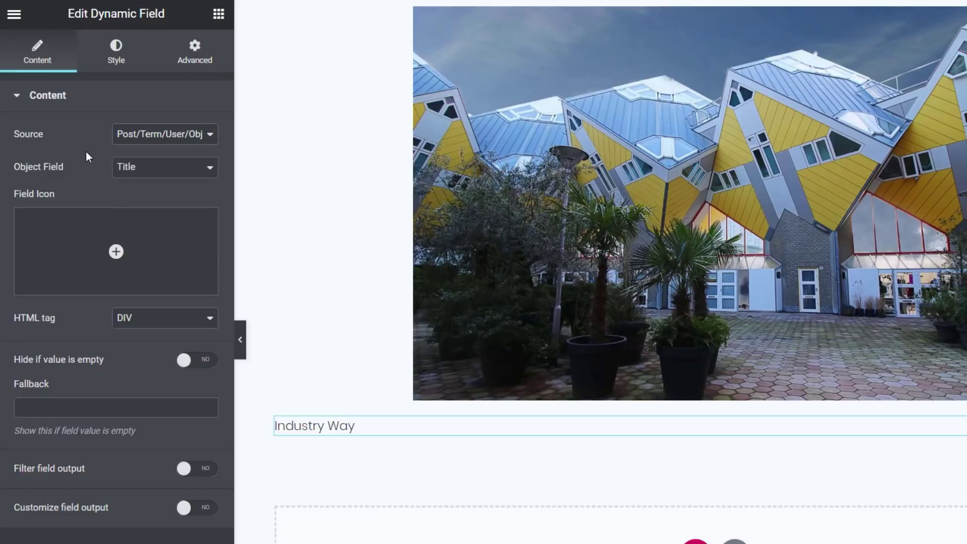
- Keep Title as the dynamic field's object field and set its HTML tag to H3
mouse_move(52, 270)
left_click(148, 176)
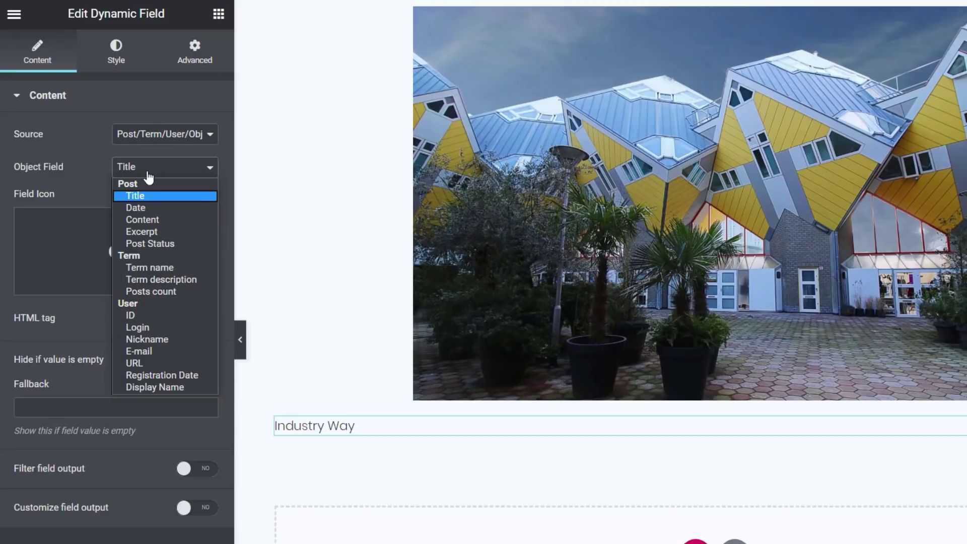
left_click(88, 163)
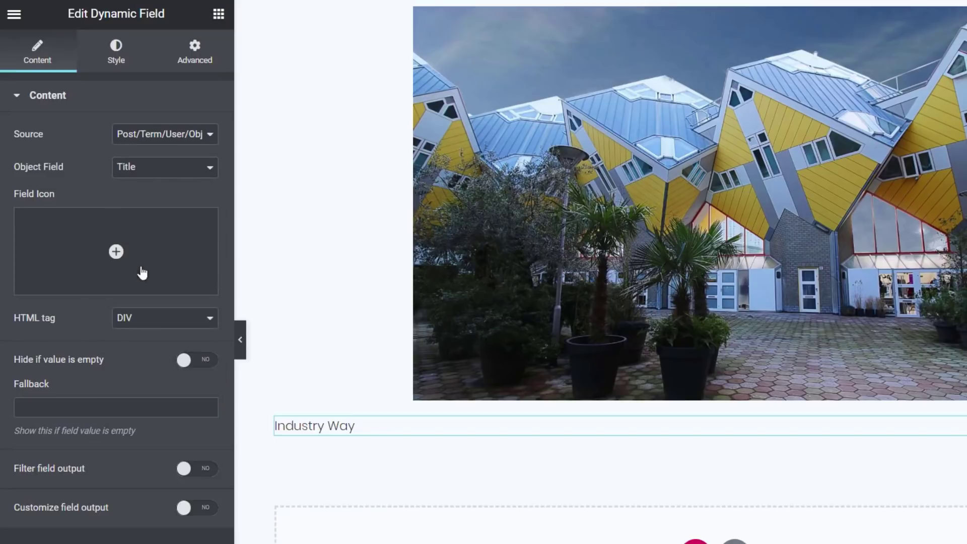
mouse_move(82, 246)
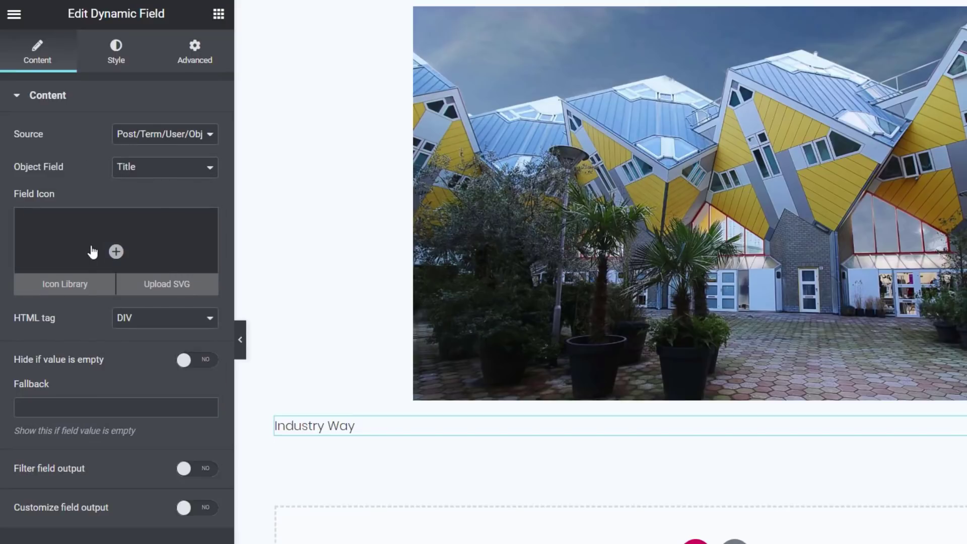
left_click(172, 329)
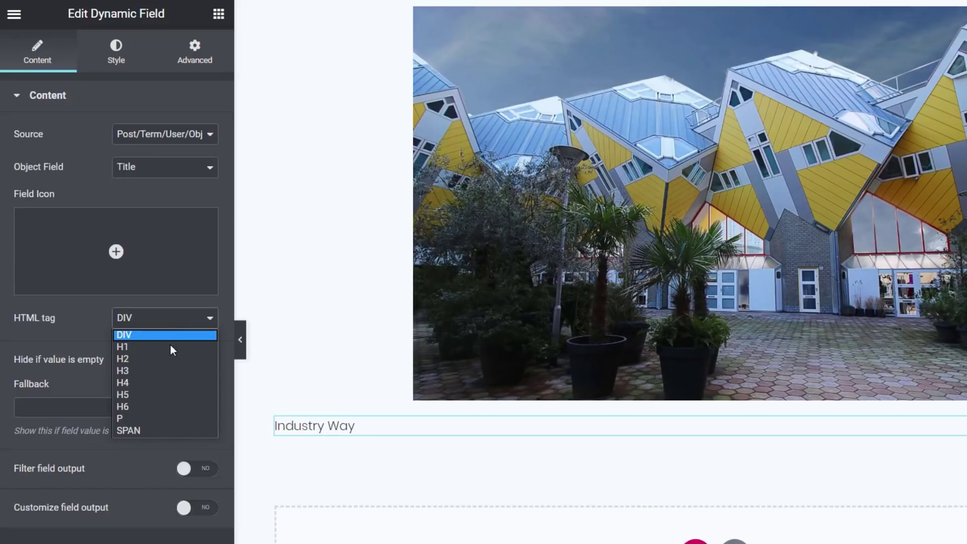
left_click(163, 369)
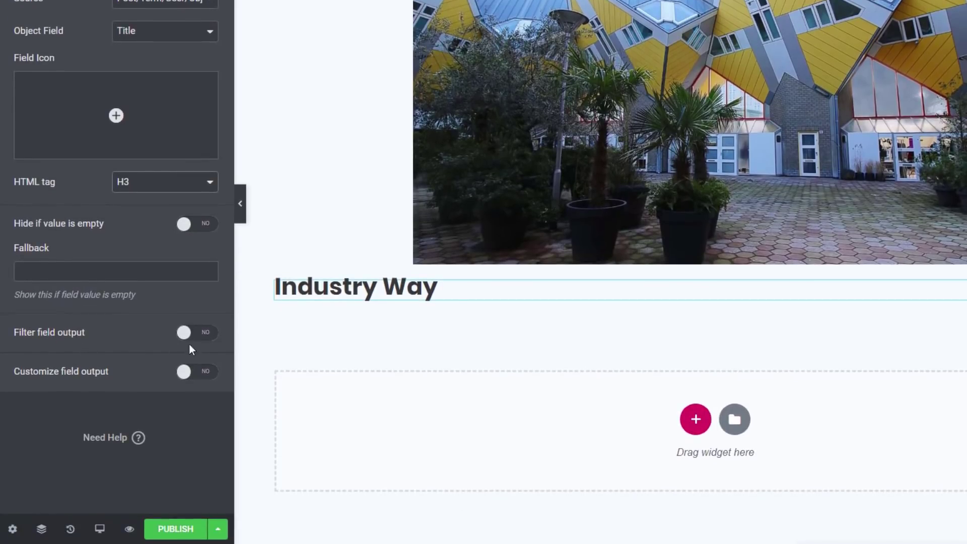
- Try filtering the title field's output, look through the available callbacks, and turn the filter off again
left_click(213, 336)
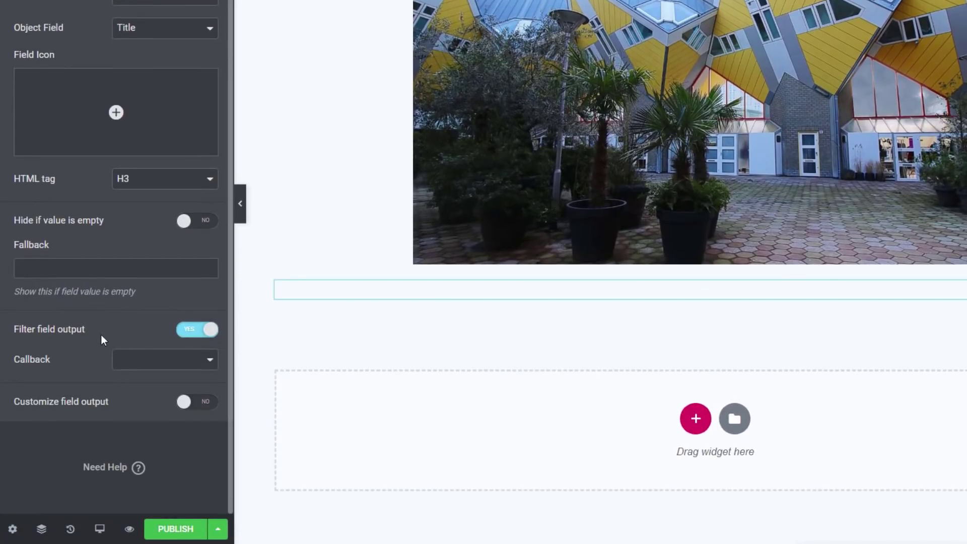
left_click(190, 362)
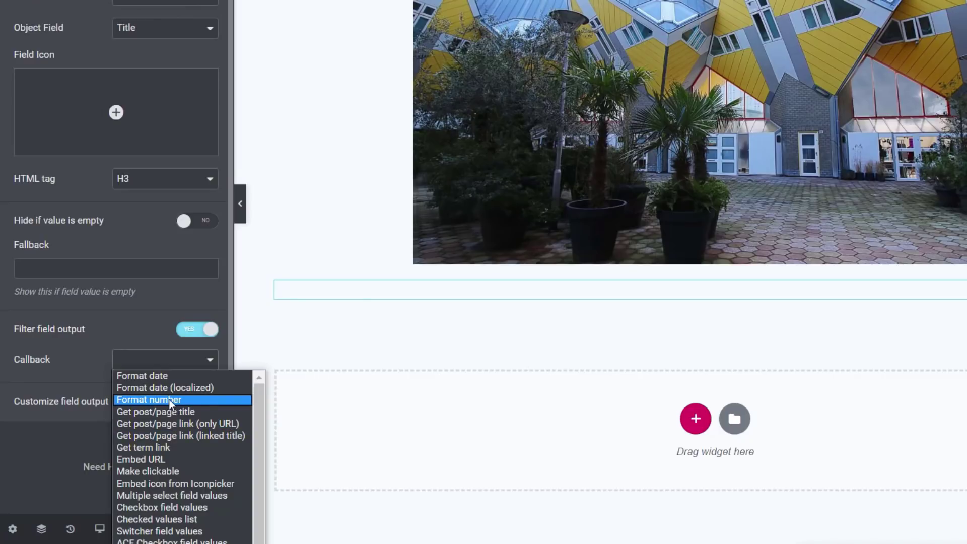
left_click(143, 319)
left_click(197, 329)
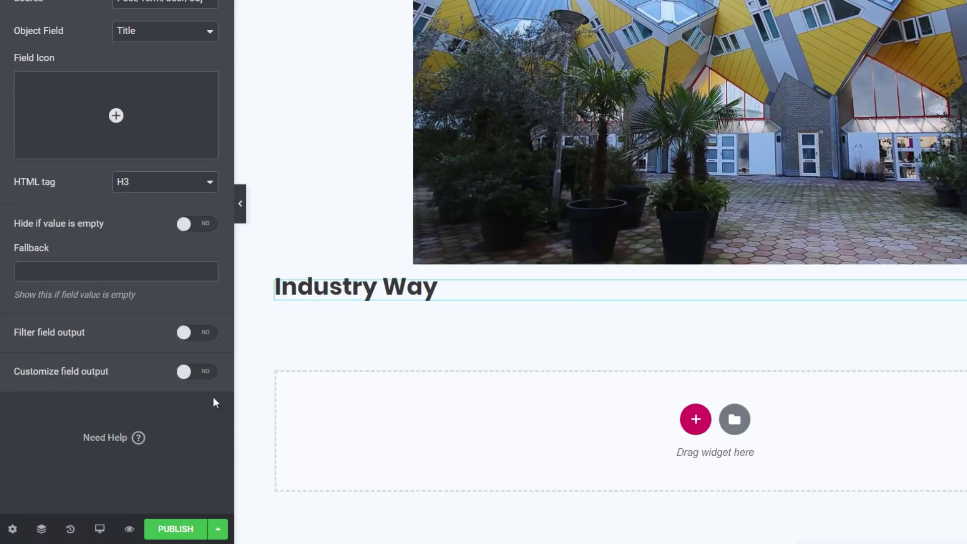
- Customize the title field's output with the format "Property Name: %s"
left_click(196, 371)
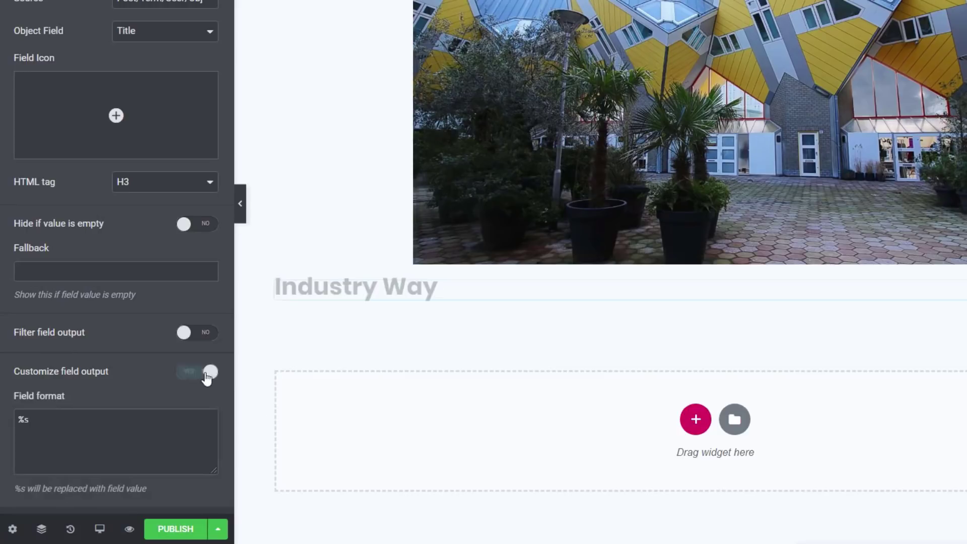
scroll(191, 402, "down", 2)
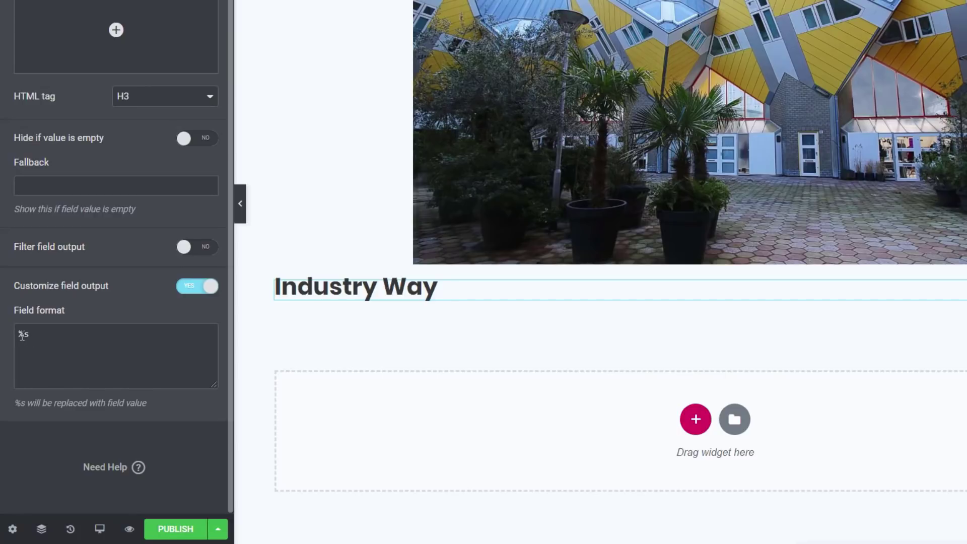
left_click_drag(21, 334, 31, 334)
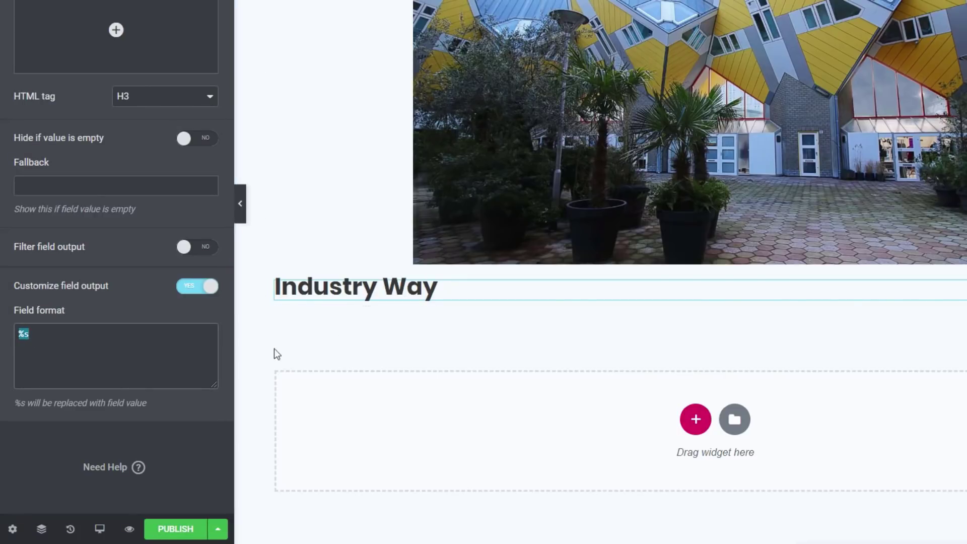
left_click(17, 335)
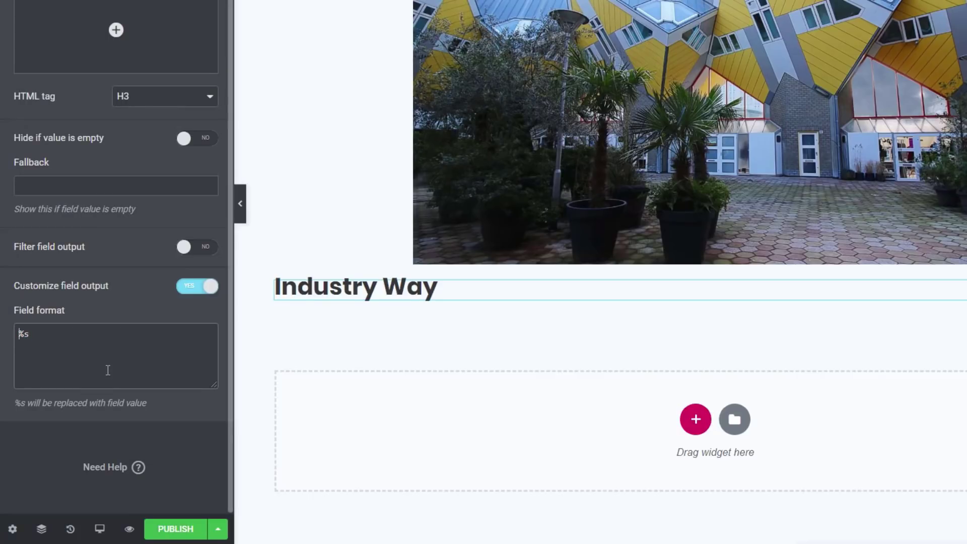
type("Pro")
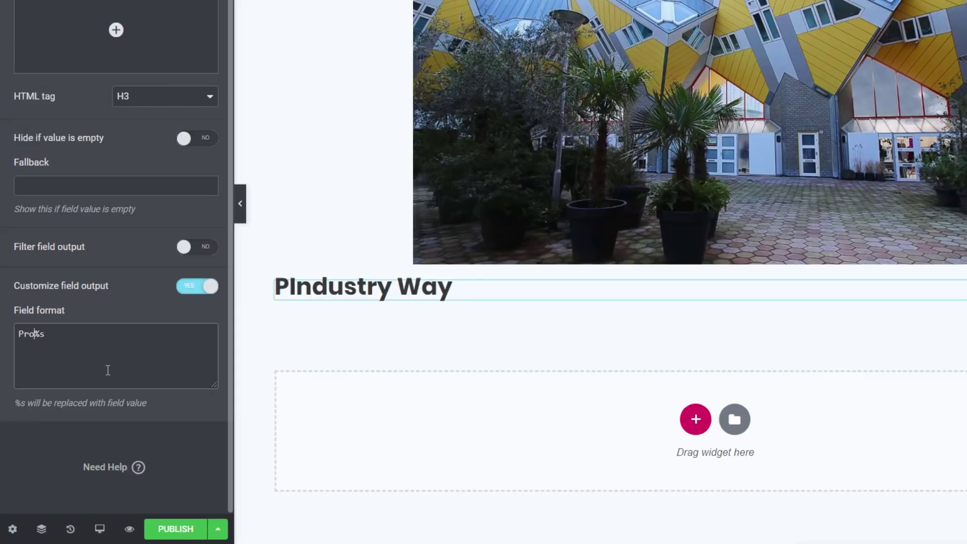
type("perty Name:")
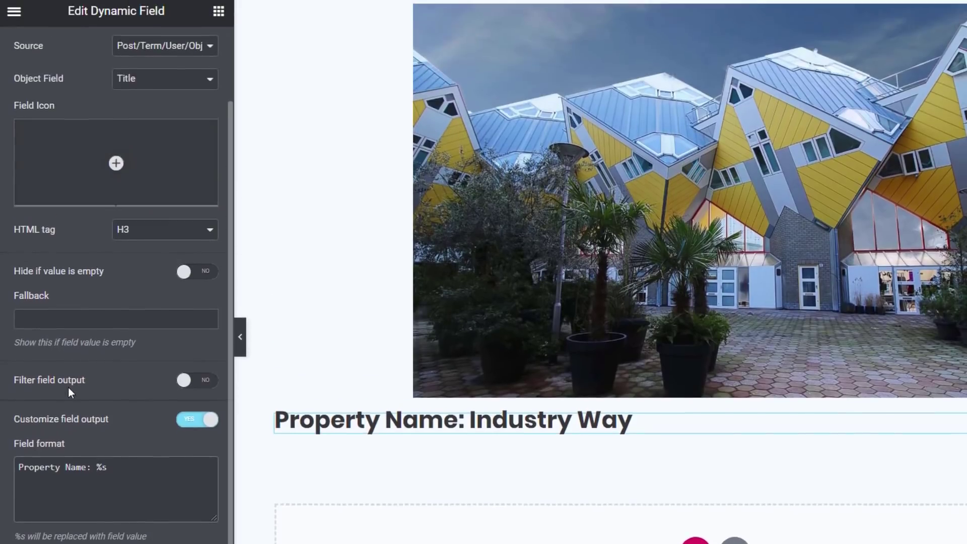
- Add a Dynamic Meta widget directly below the property name
scroll(75, 140, "up", 3)
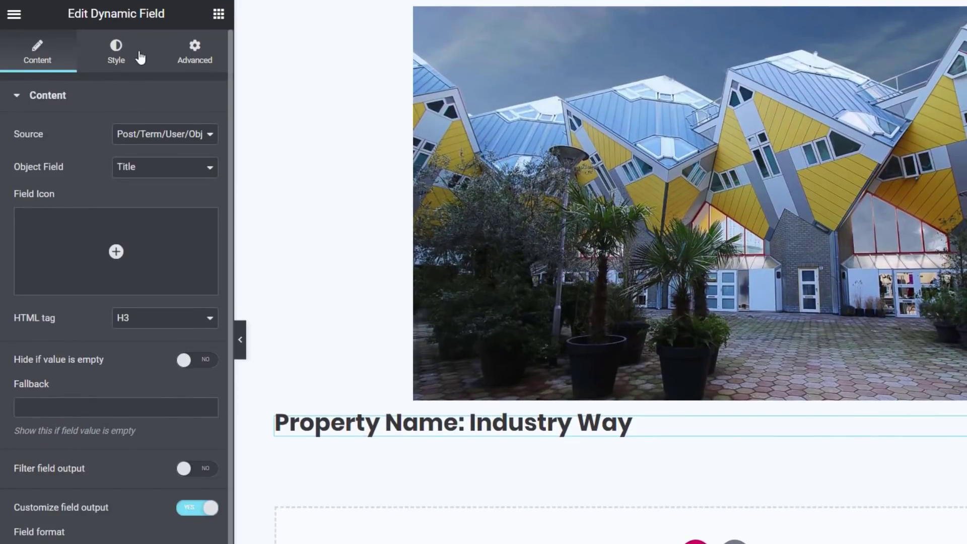
left_click(219, 15)
scroll(117, 541, "down", 10)
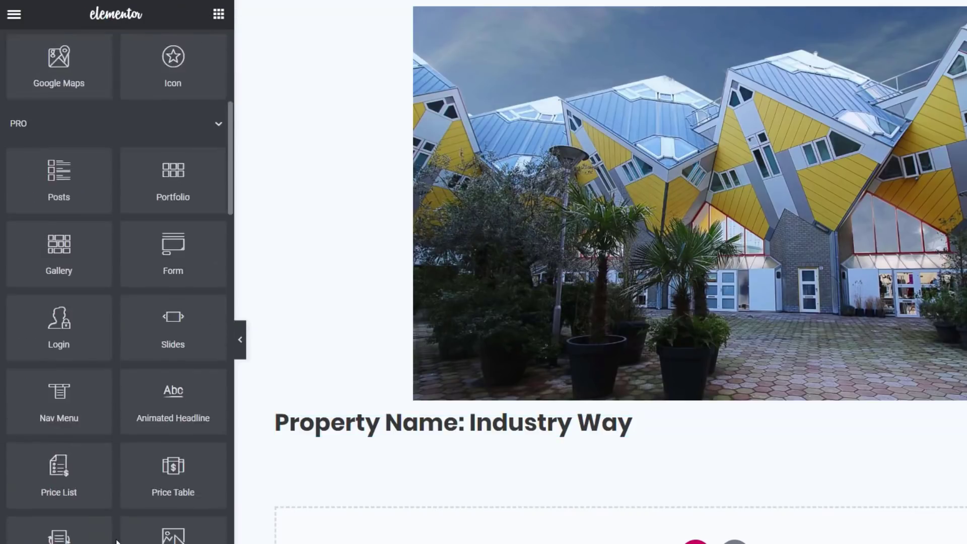
scroll(117, 541, "down", 10)
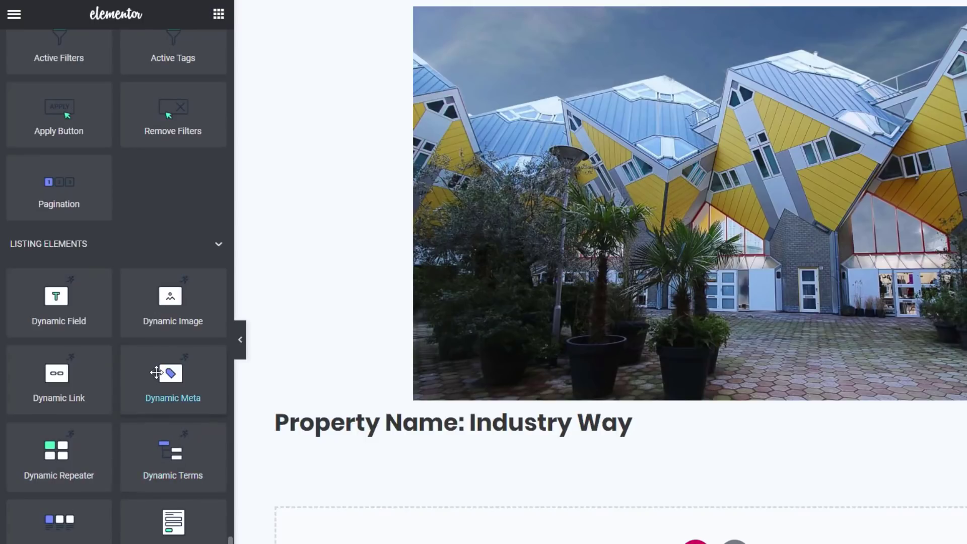
left_click_drag(157, 373, 373, 428)
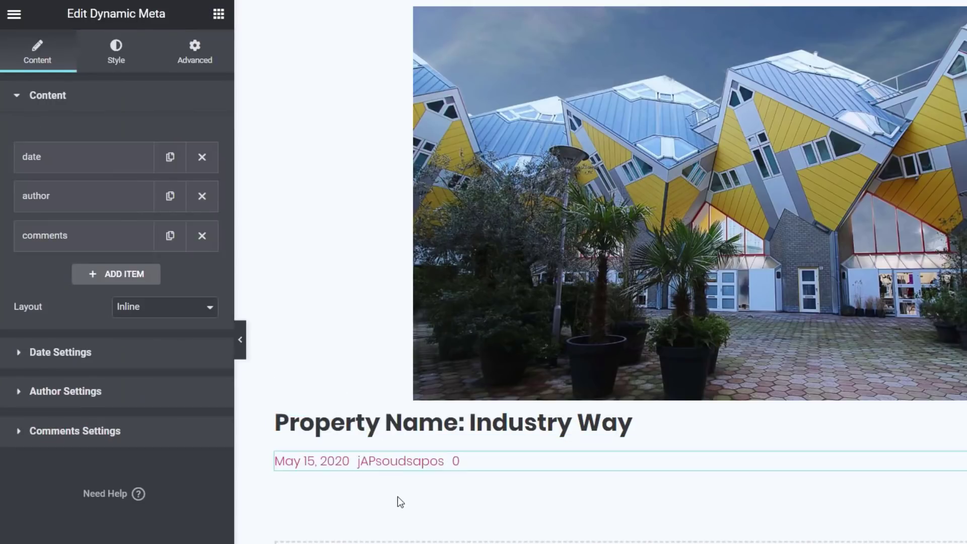
- Expand the date item of the Dynamic Meta widget and examine its type choices, keeping Date
left_click(95, 158)
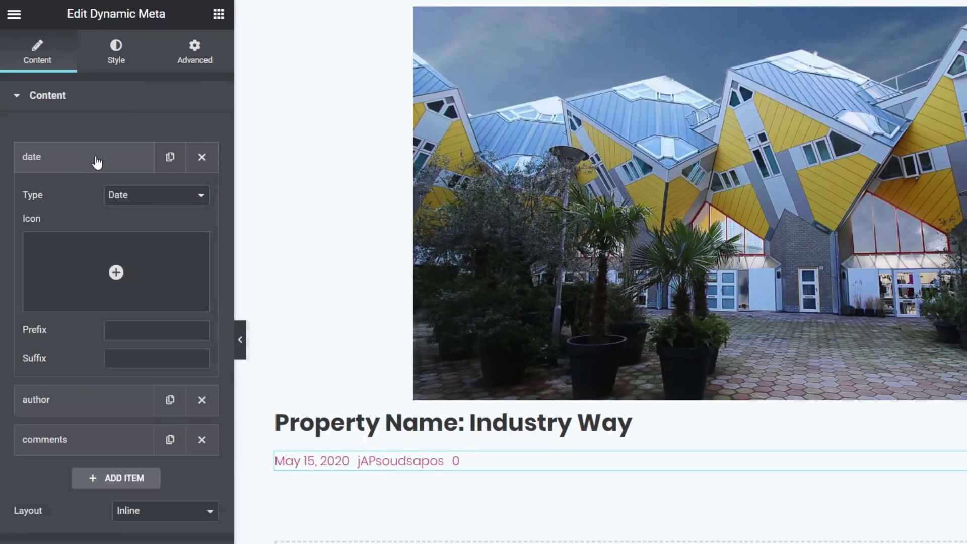
left_click(201, 197)
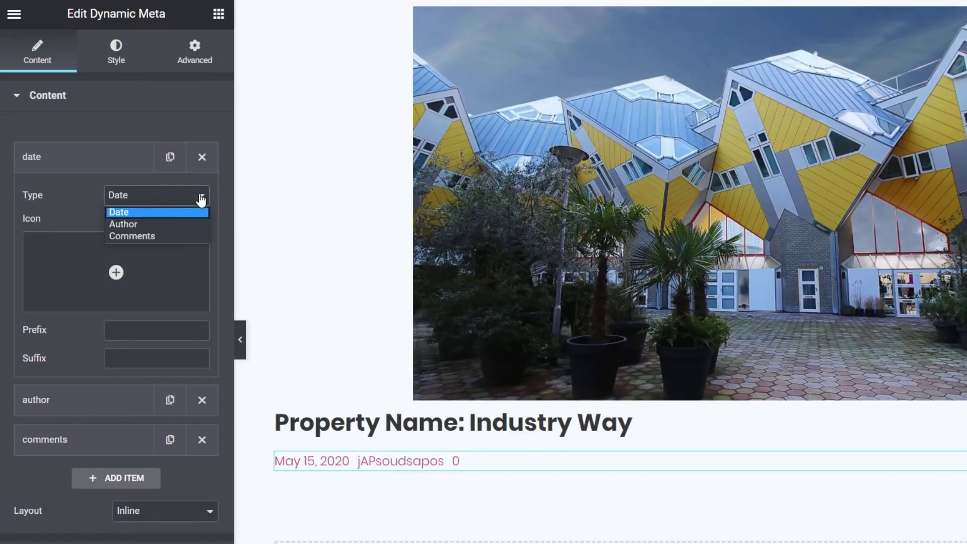
left_click(84, 188)
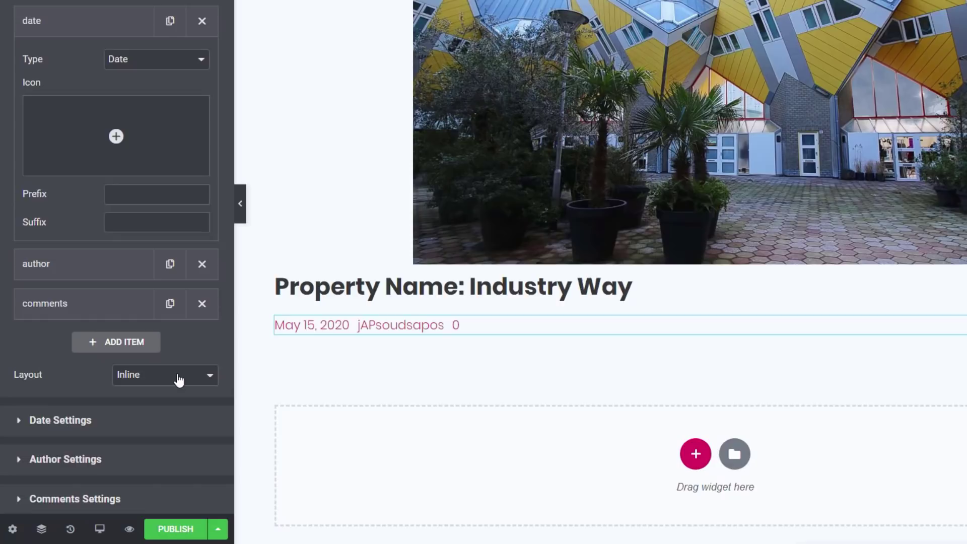
- Try the List layout on the Dynamic Meta widget and switch the layout back to Inline
left_click(179, 380)
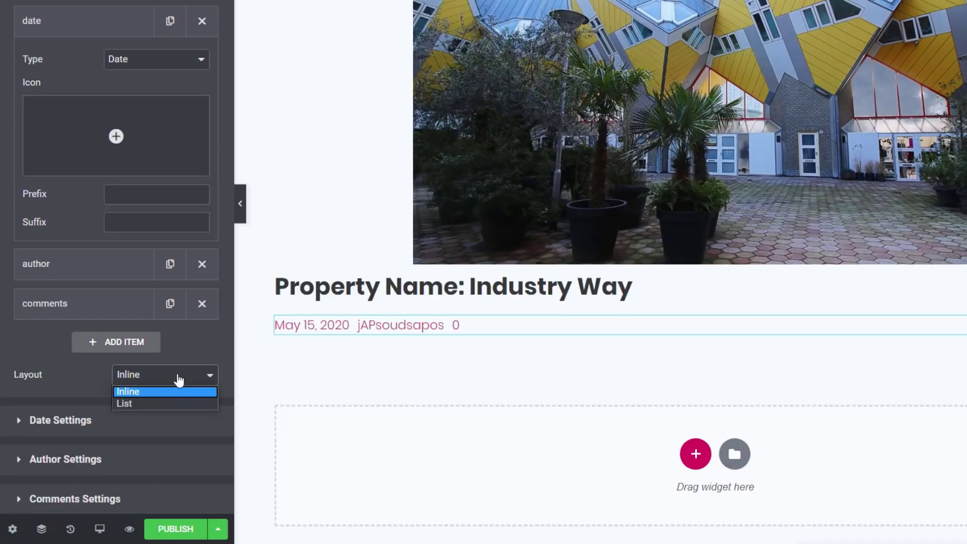
left_click(155, 403)
left_click(184, 385)
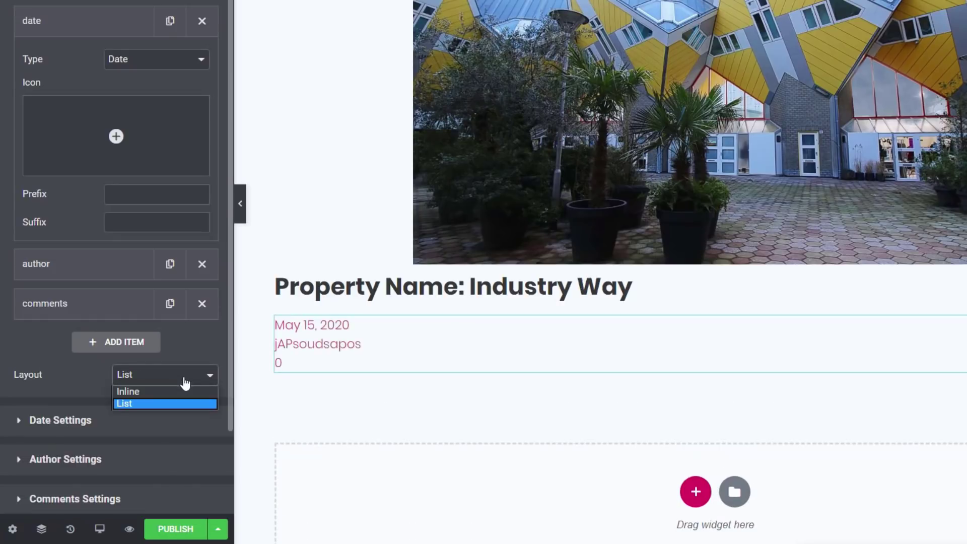
left_click(137, 391)
- Examine the Dynamic Meta widget's date format and link choices, keeping Archive as the link
scroll(119, 374, "down", 2)
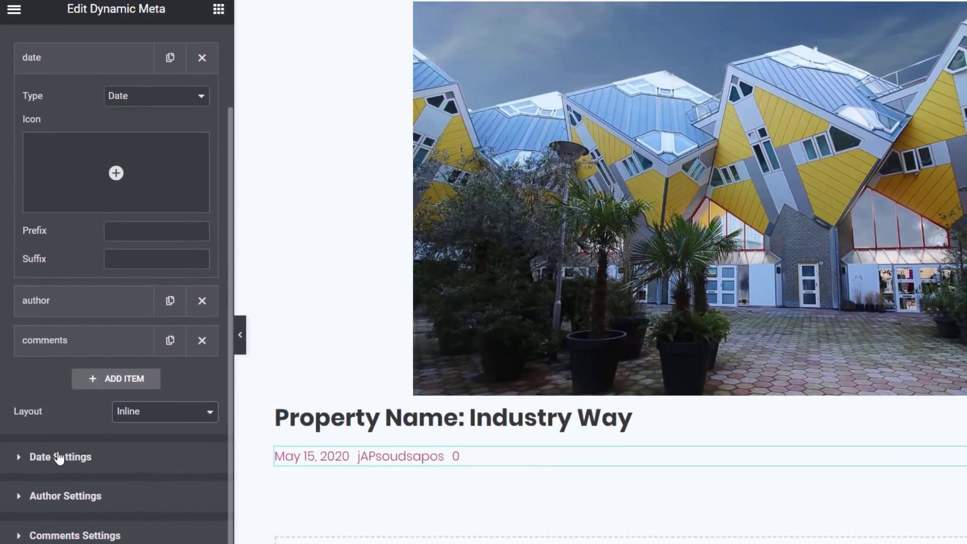
left_click(59, 358)
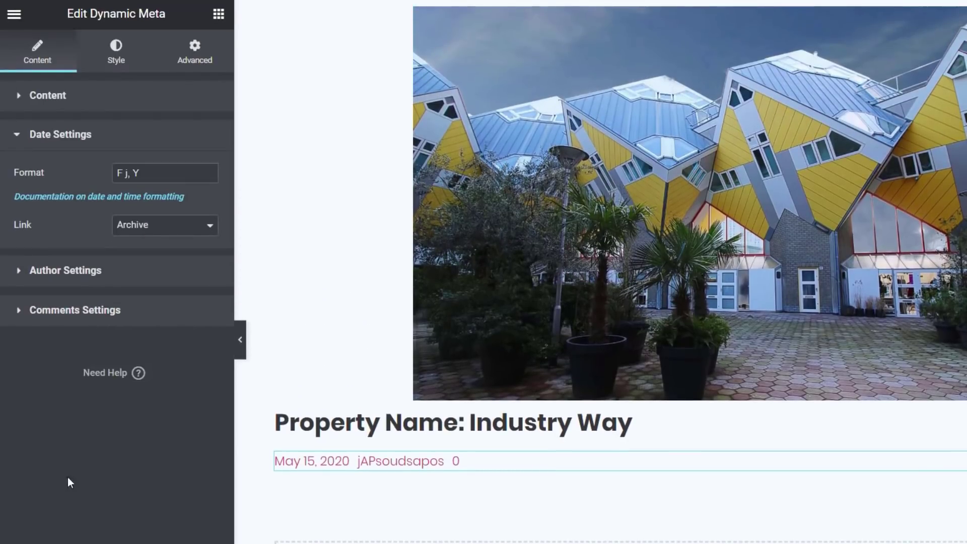
left_click(204, 234)
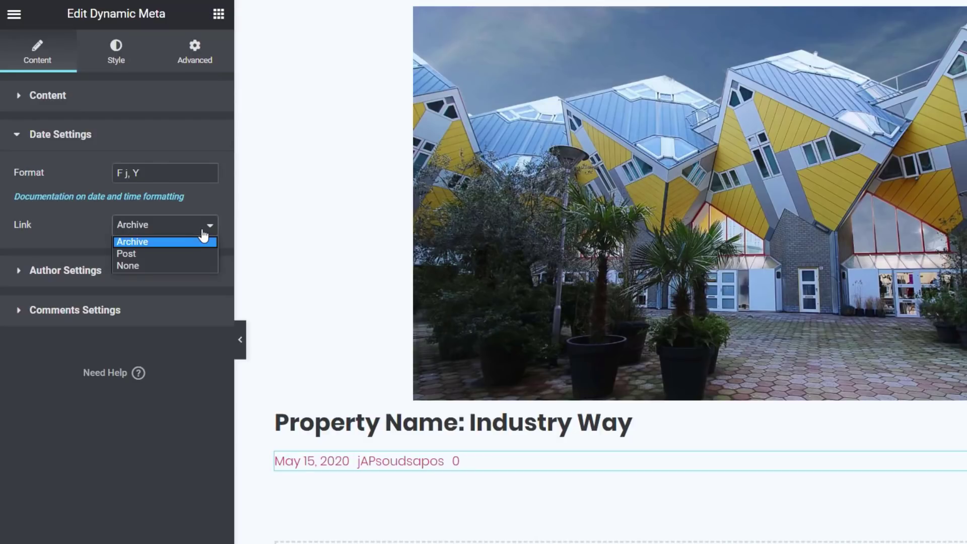
left_click(87, 391)
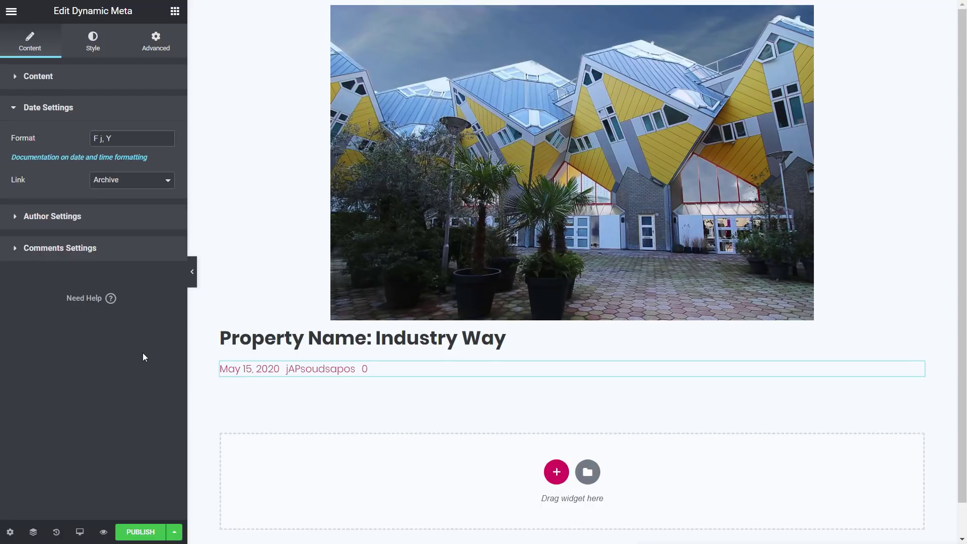
- In the listing item settings, keep Posts as the source and Properties as the post type, and set the preview width to about 452
left_click(303, 398)
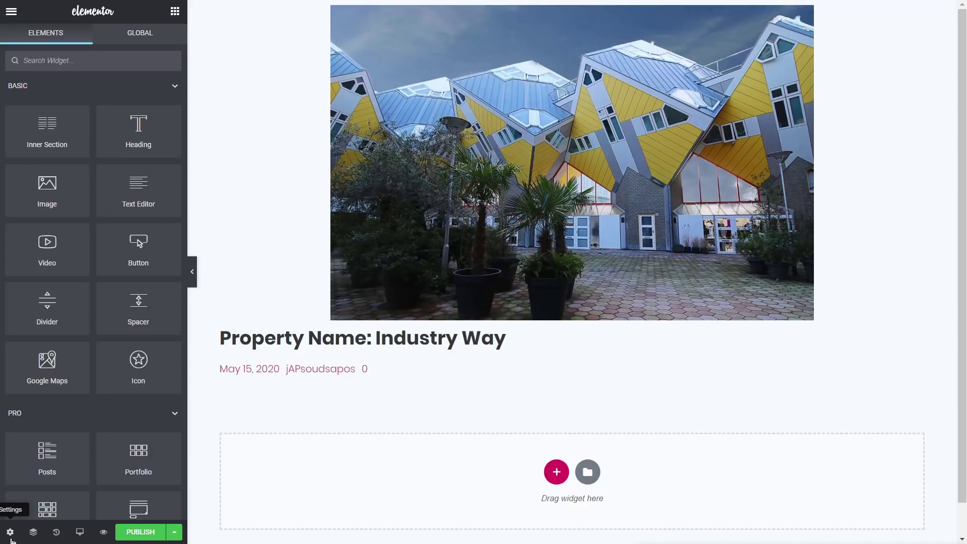
left_click(10, 533)
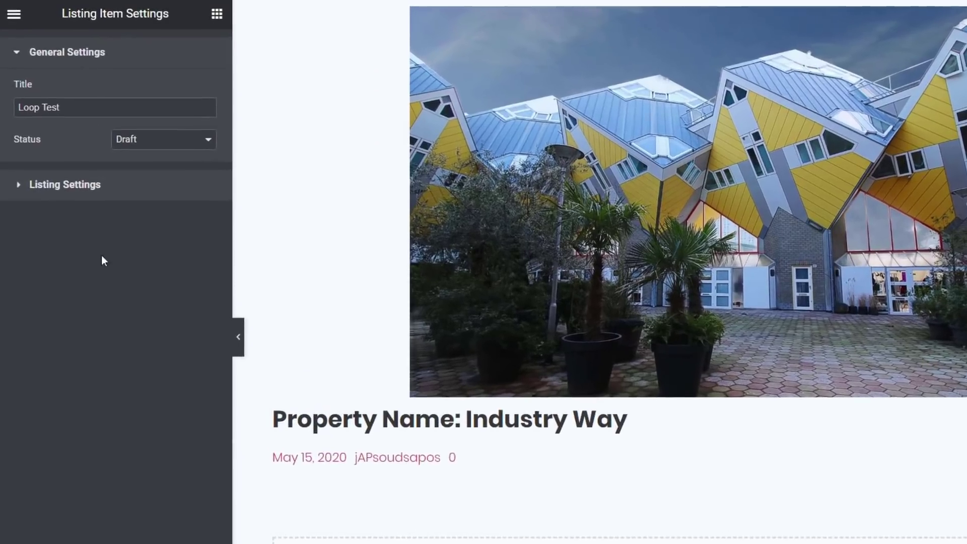
left_click(57, 189)
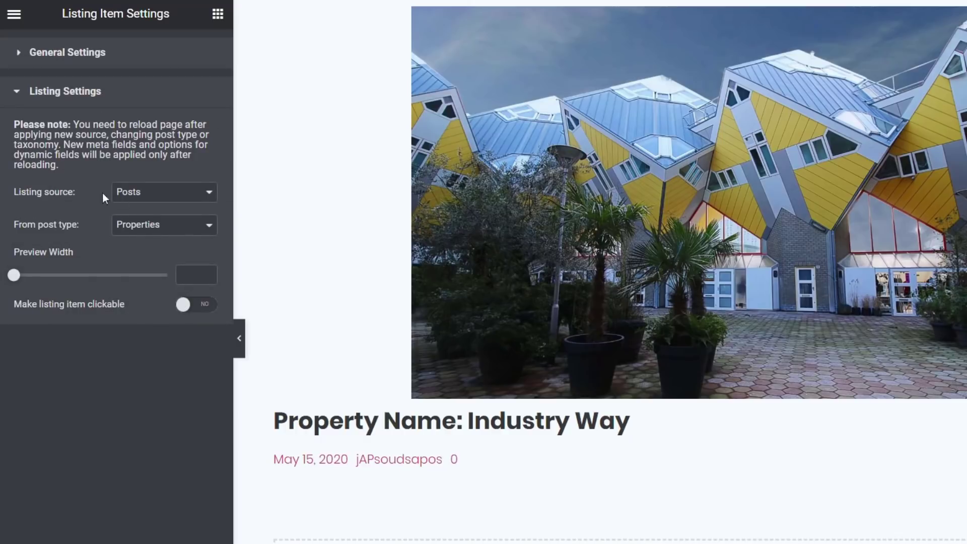
left_click(143, 196)
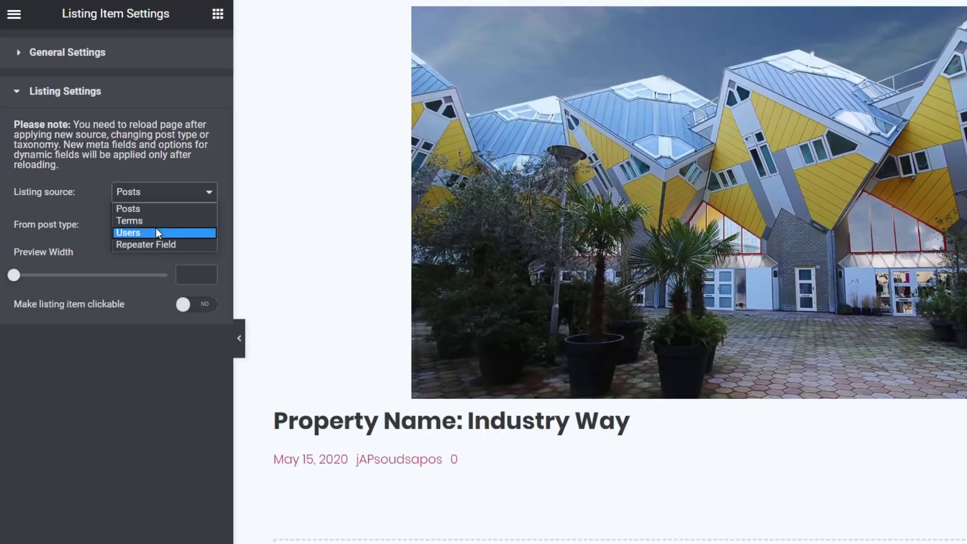
left_click(112, 415)
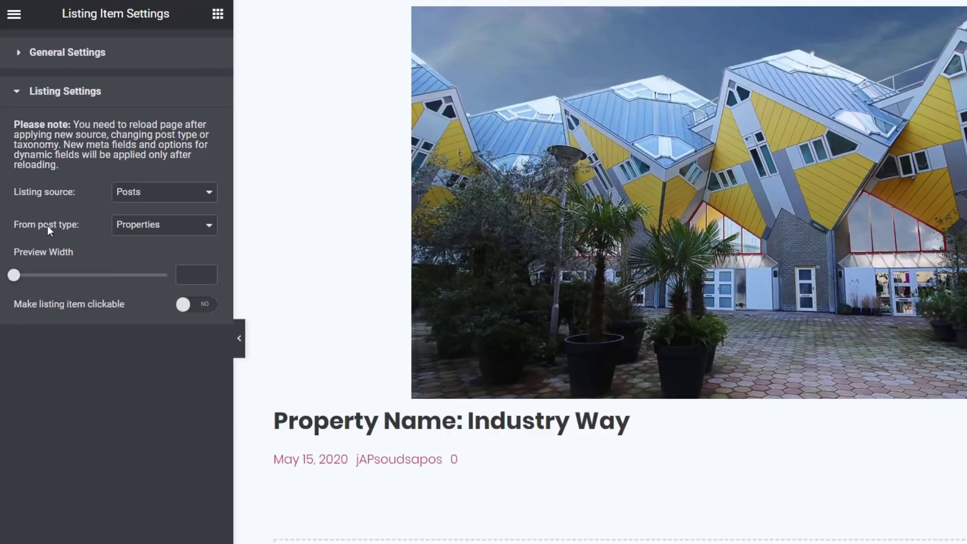
left_click(153, 234)
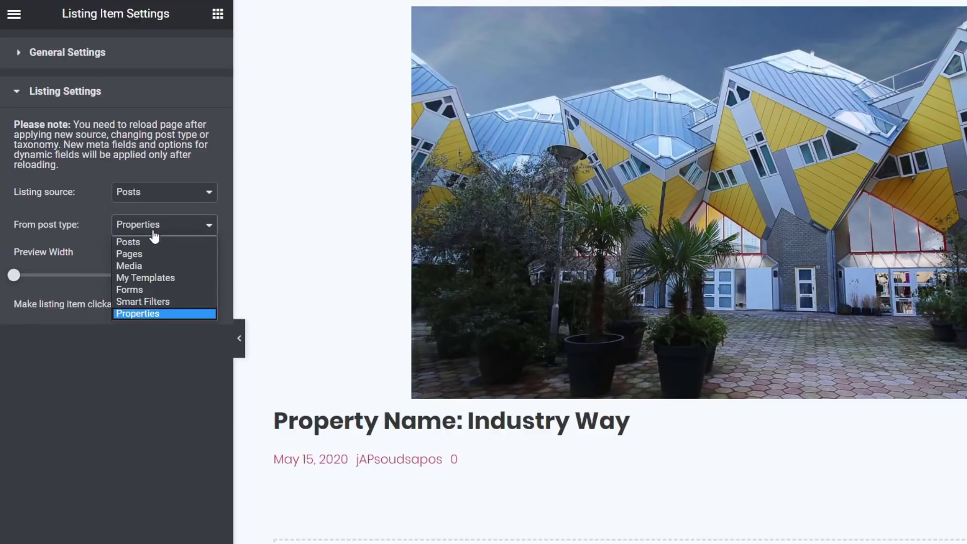
left_click(116, 417)
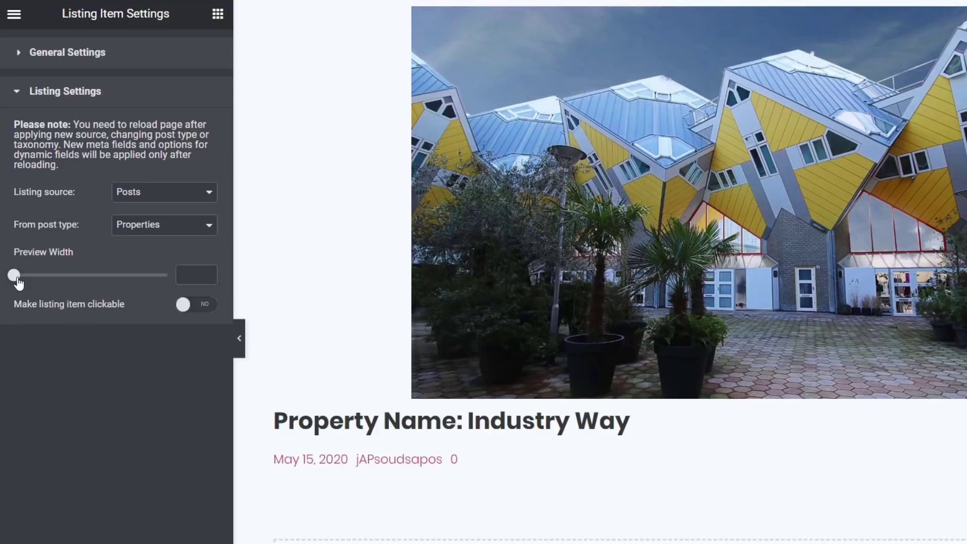
left_click_drag(18, 283, 45, 282)
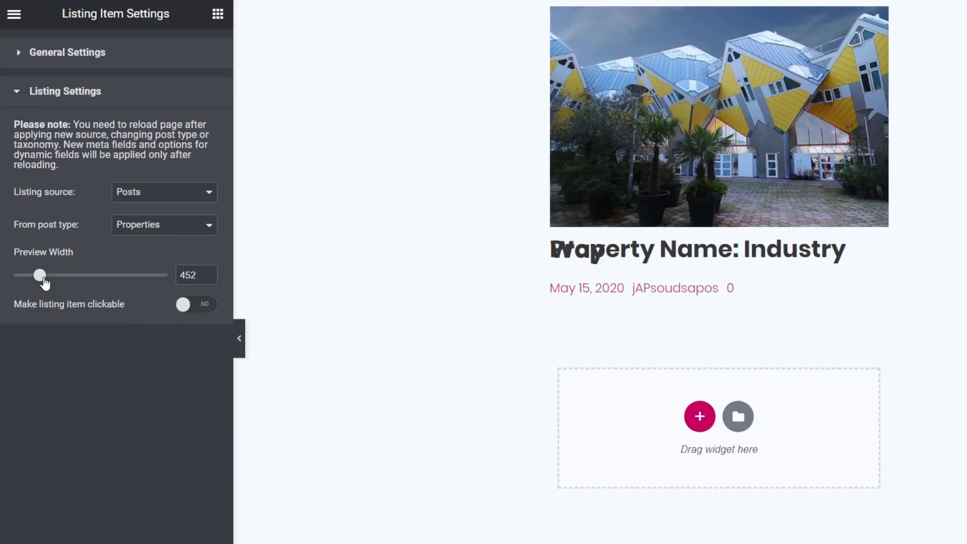
- Set the listing item's preview width to 450
left_click(210, 278)
left_click(210, 277)
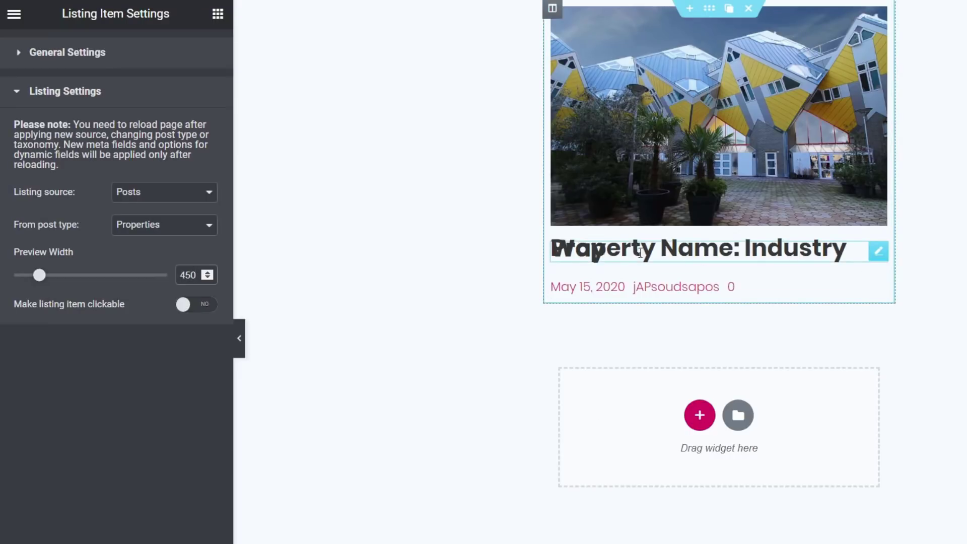
- Style the property name's Dynamic Field typography with size 21 px, weight 300 and line height 0.7 em
left_click(878, 251)
left_click(115, 52)
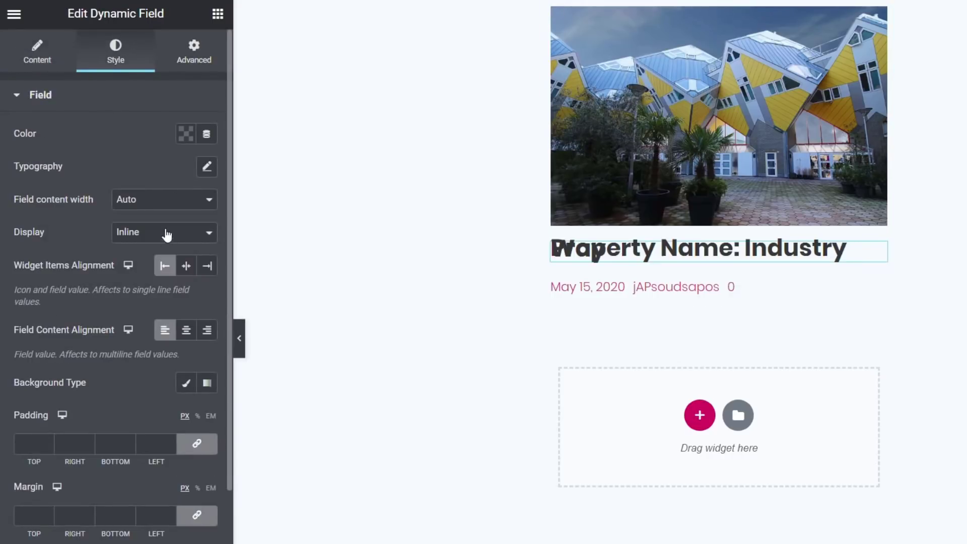
left_click(207, 167)
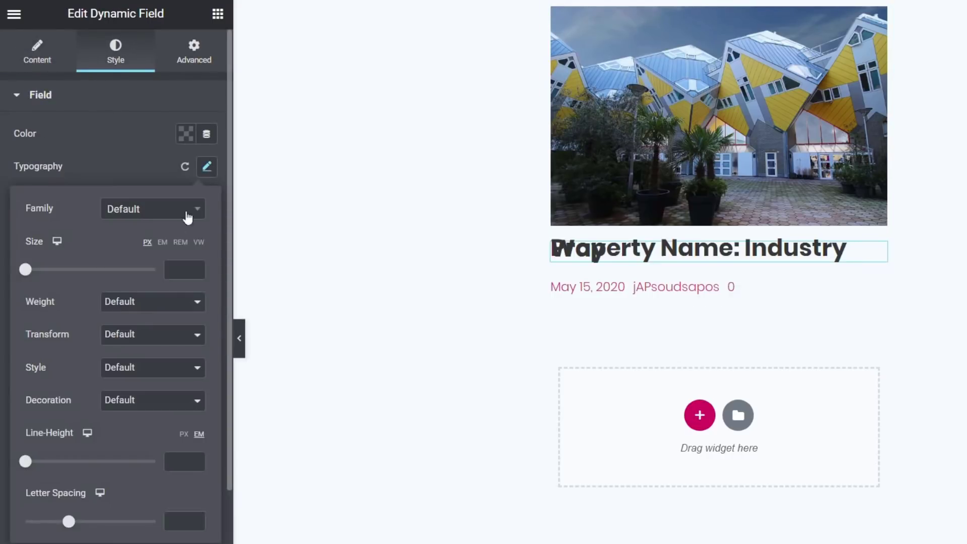
left_click_drag(26, 270, 39, 273)
left_click(163, 302)
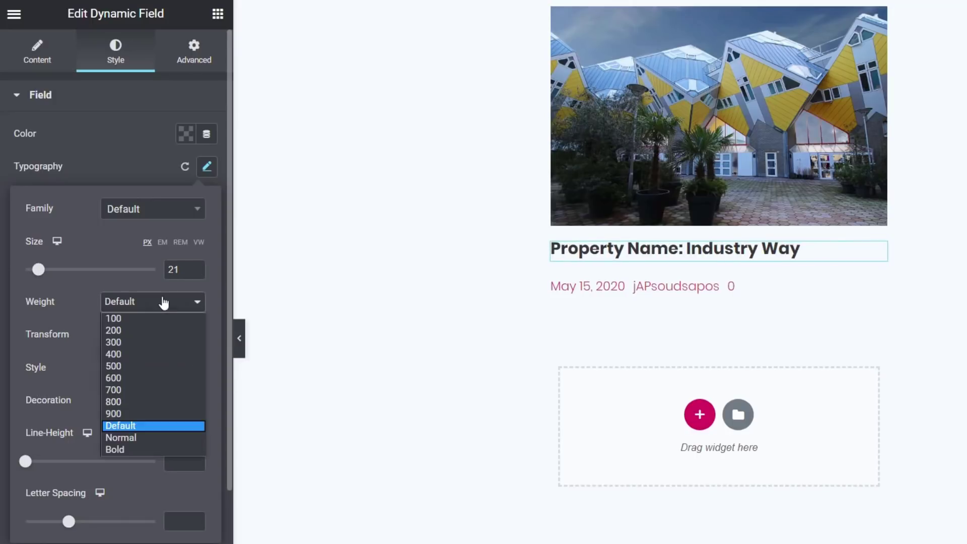
left_click(145, 342)
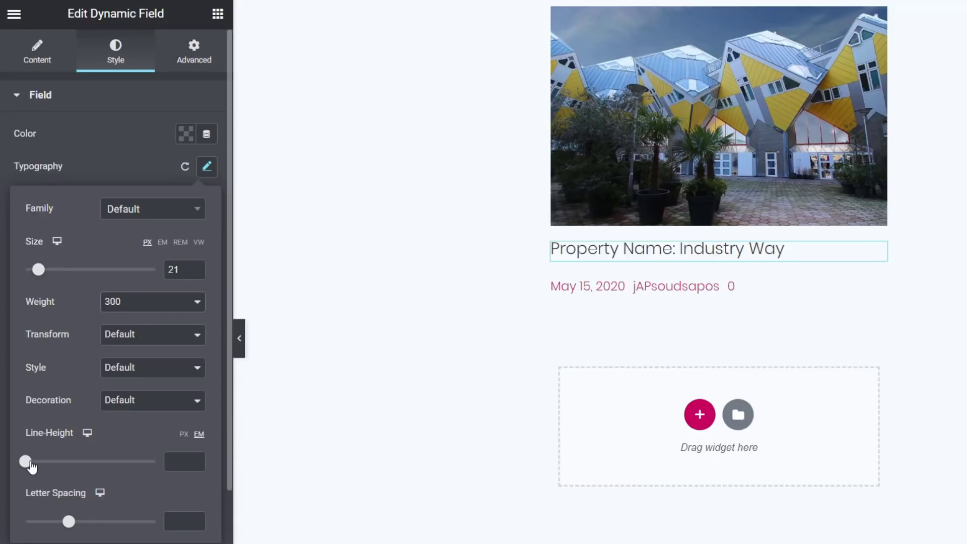
left_click_drag(25, 461, 33, 461)
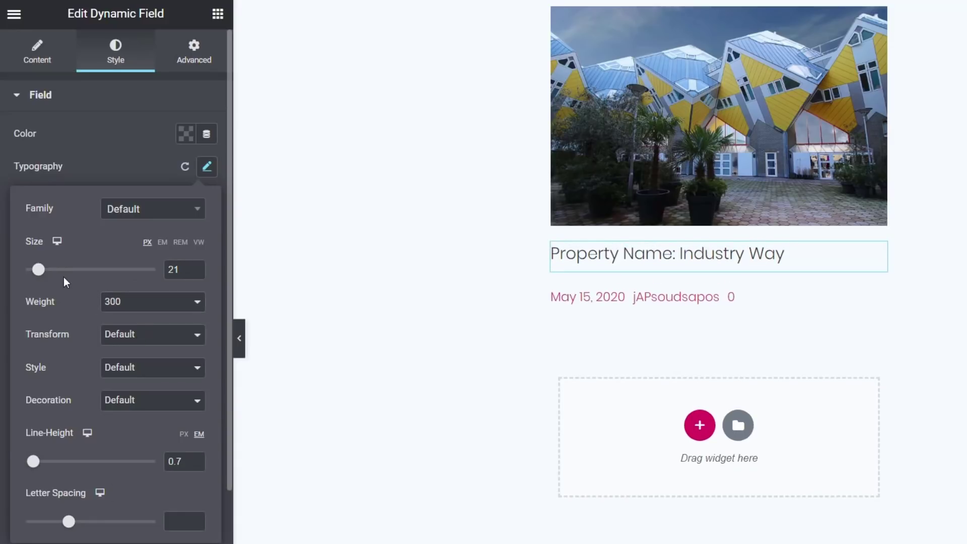
- Adjust the property name's typography to size 20 px and line height 1.1 em, and publish the listing template
left_click_drag(39, 270, 46, 269)
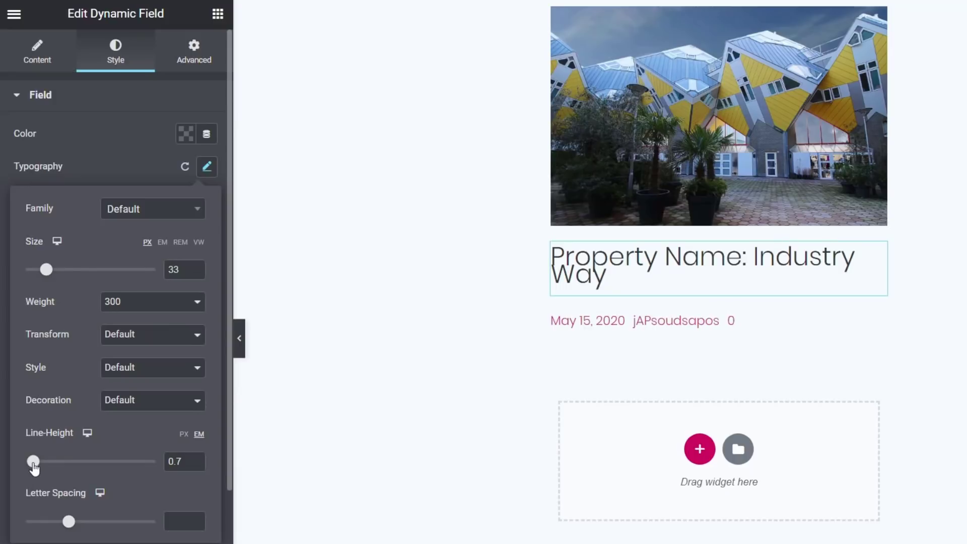
left_click_drag(34, 462, 39, 462)
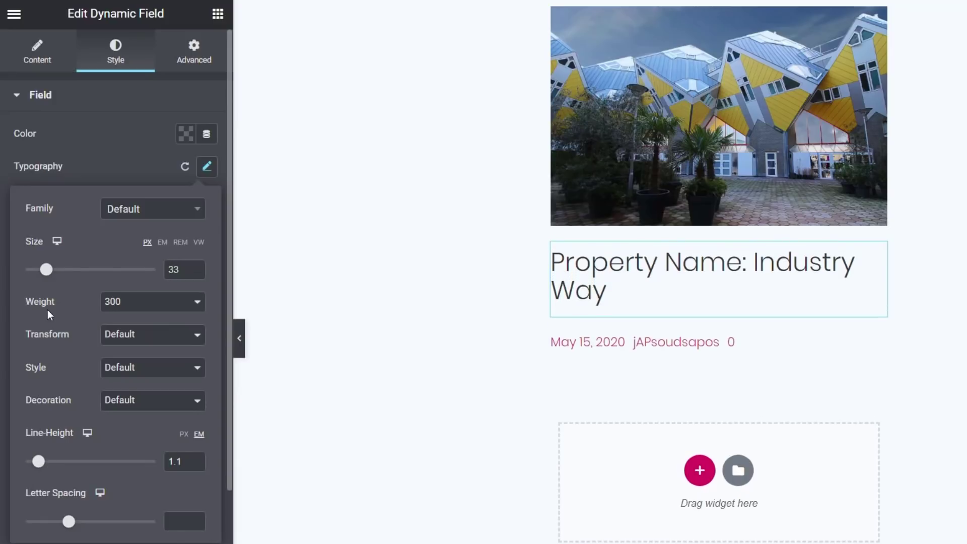
left_click_drag(48, 271, 41, 274)
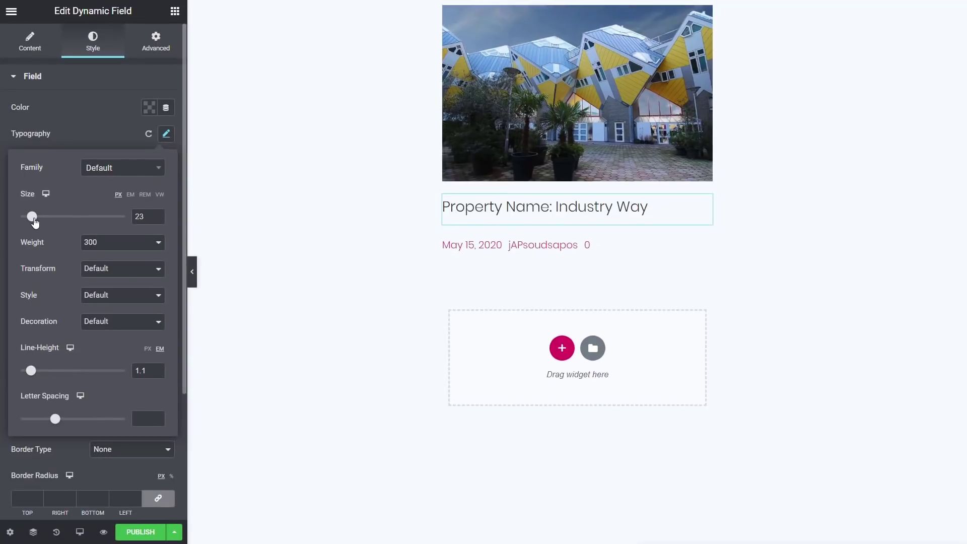
left_click_drag(34, 222, 33, 220)
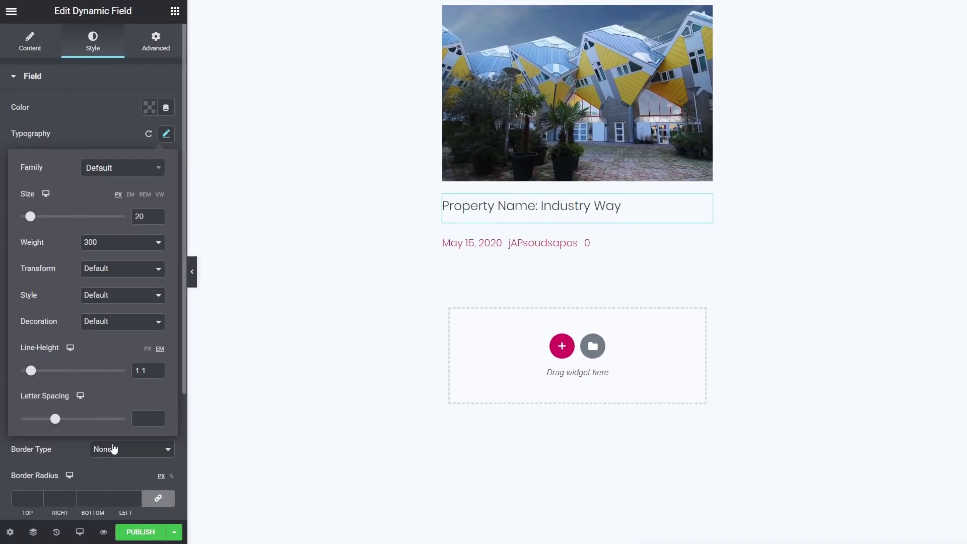
left_click(84, 105)
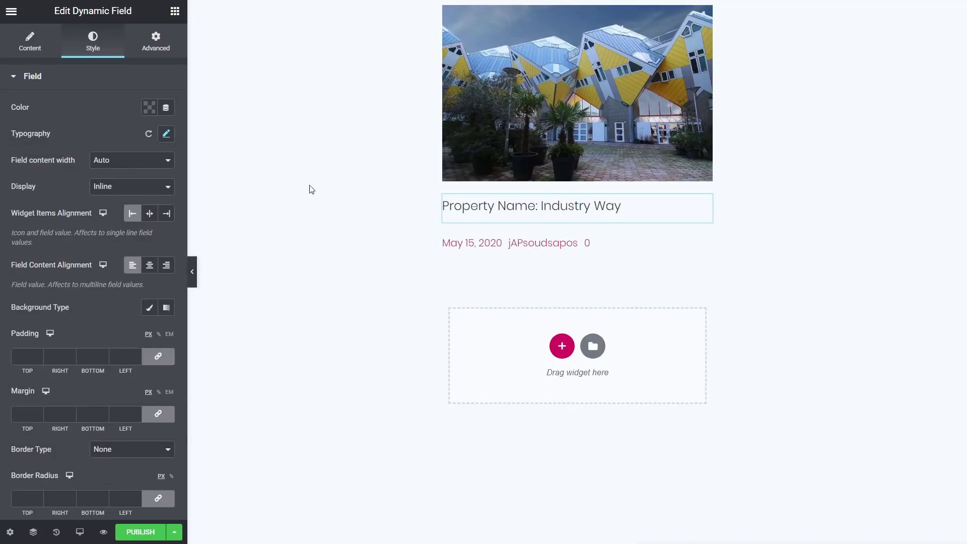
left_click(143, 535)
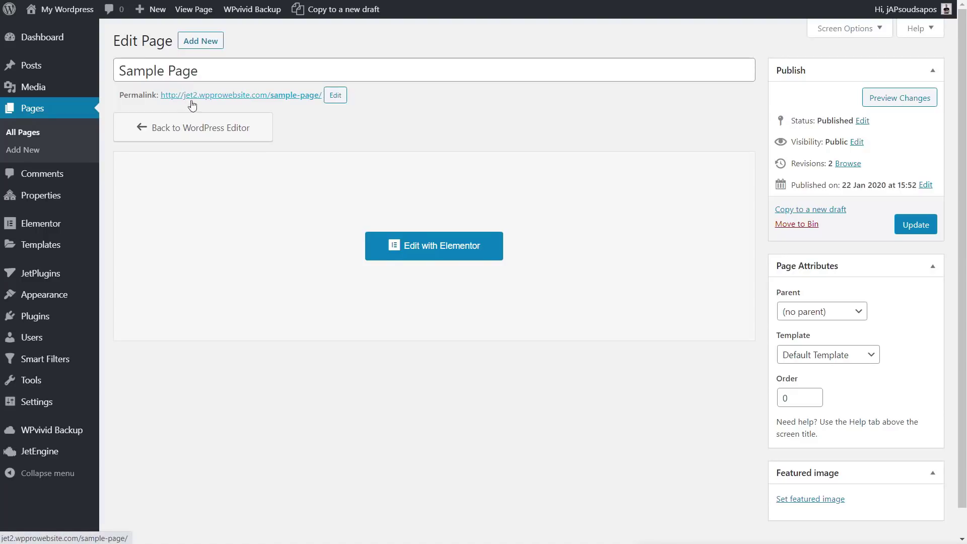
- Open Sample Page for editing with Elementor and add a Listing Grid widget to its empty content area
left_click(450, 254)
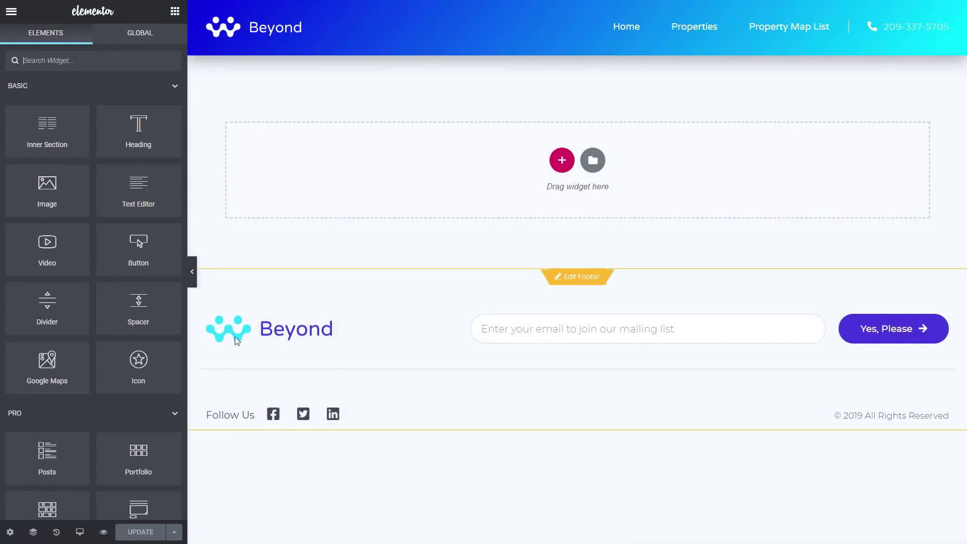
left_click(103, 60)
type("listing")
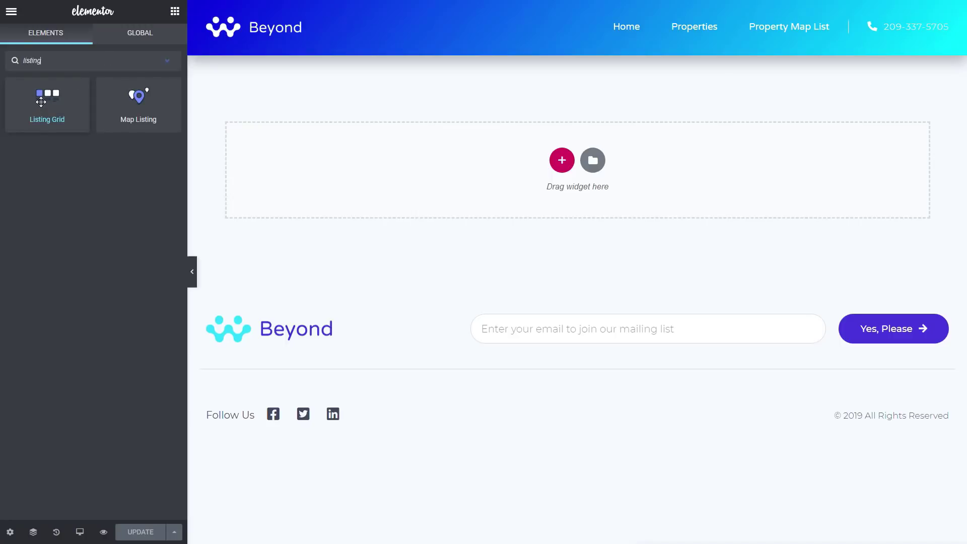
left_click_drag(42, 107, 336, 160)
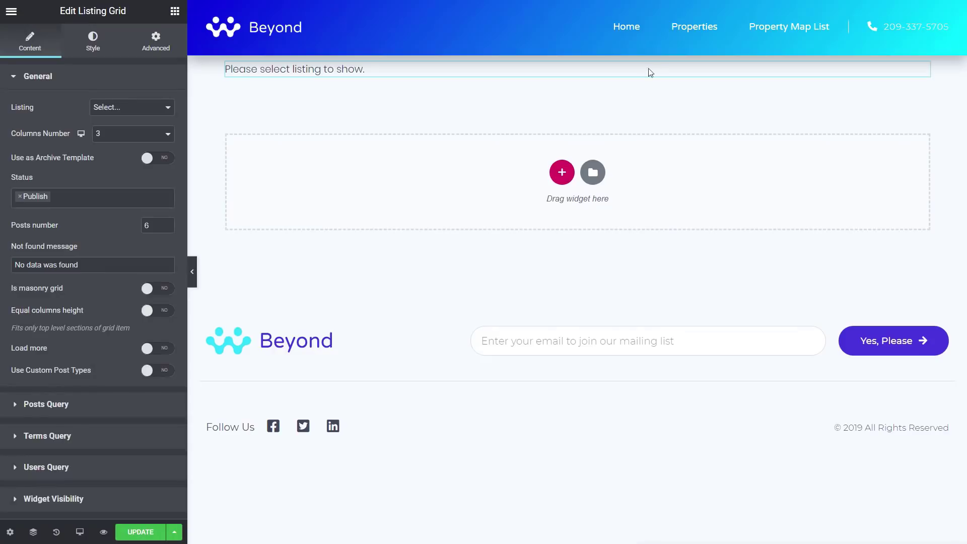
- Set the top and bottom padding of the section holding the listing grid to 50 px
left_click(570, 48)
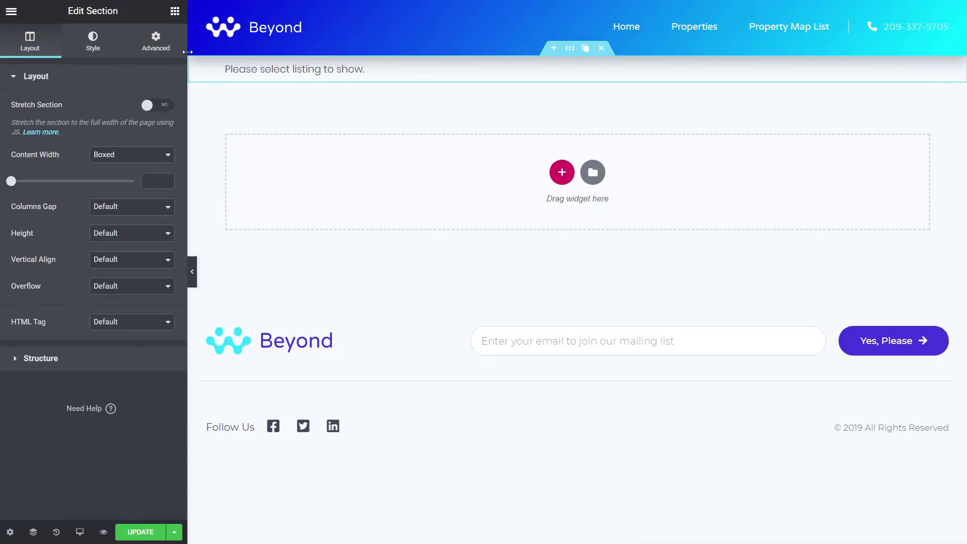
left_click(155, 42)
left_click(18, 190)
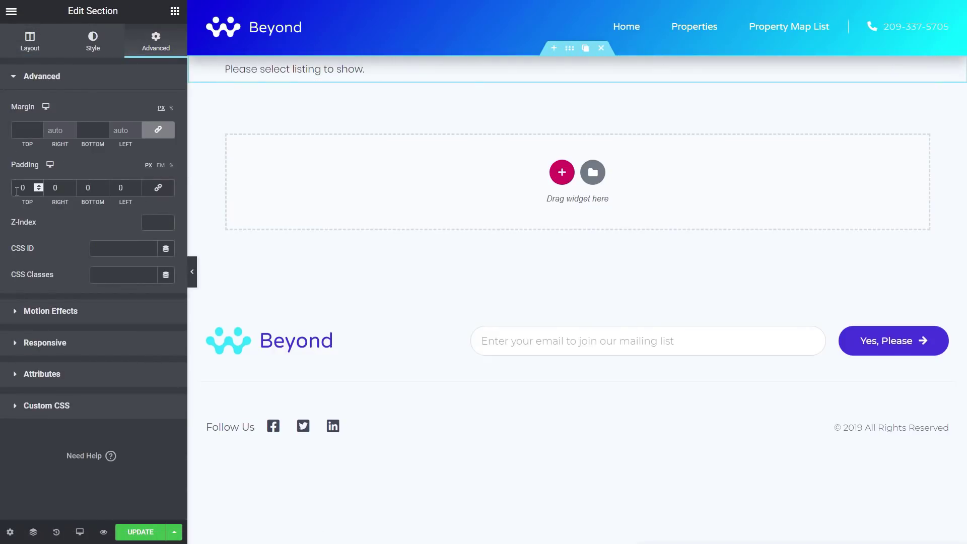
type("5")
left_click(84, 188)
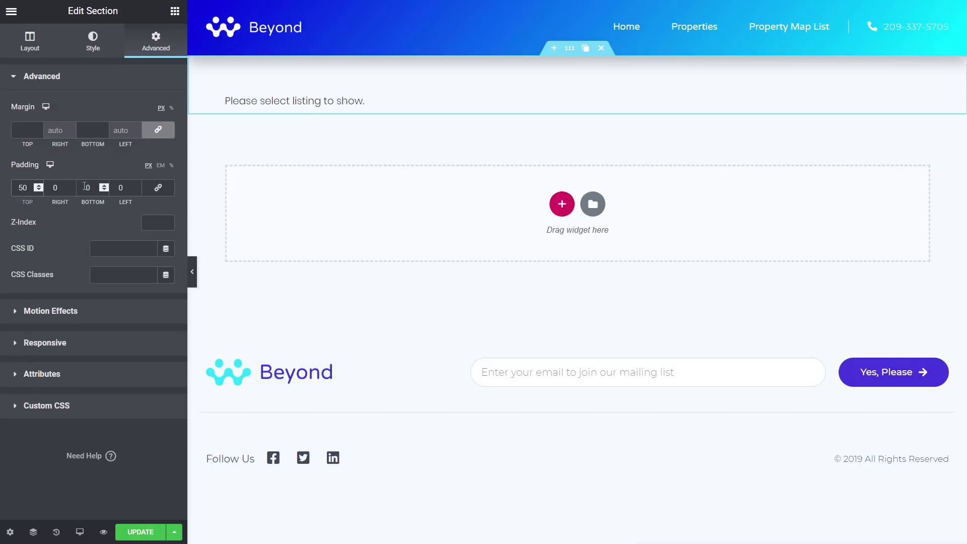
type("5")
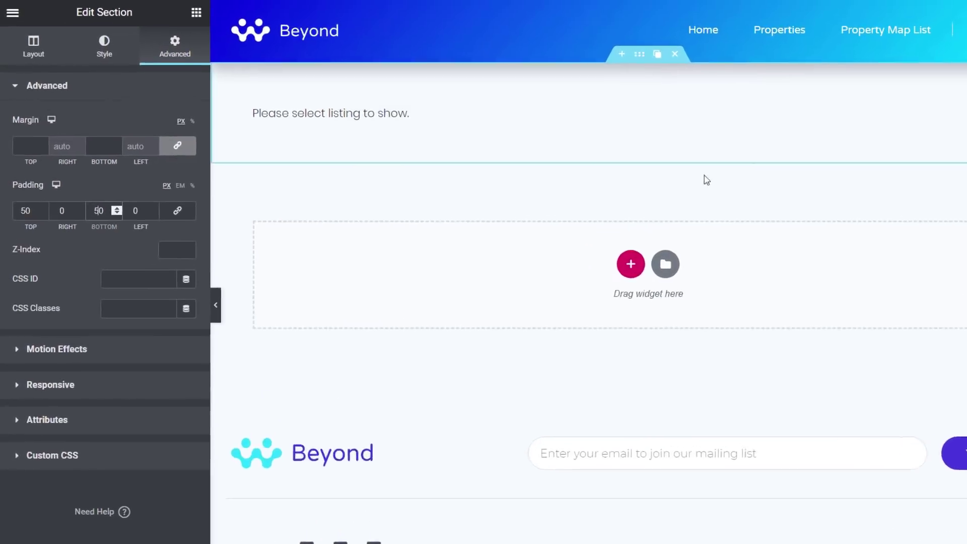
- Assign the Loop Test listing to the Listing Grid widget and look over the property cards
left_click(398, 107)
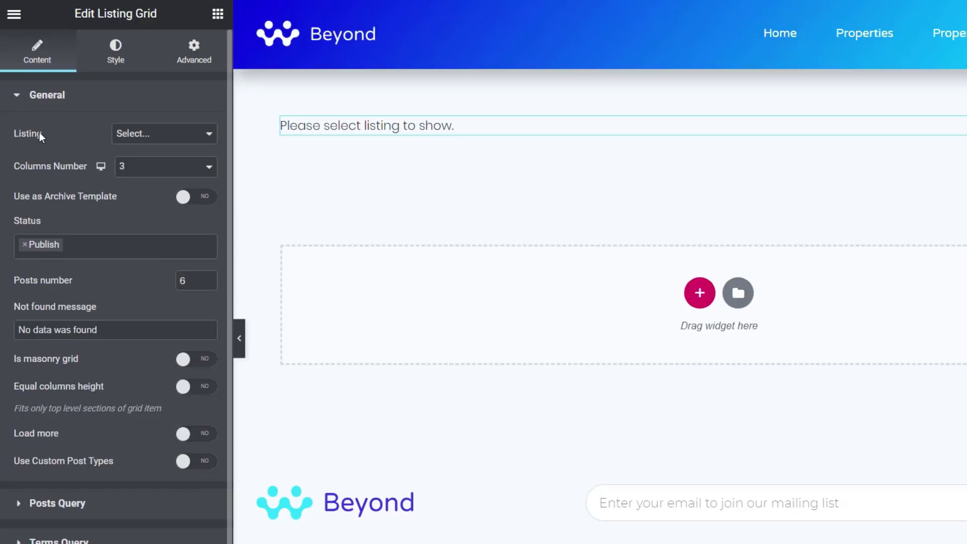
left_click(196, 145)
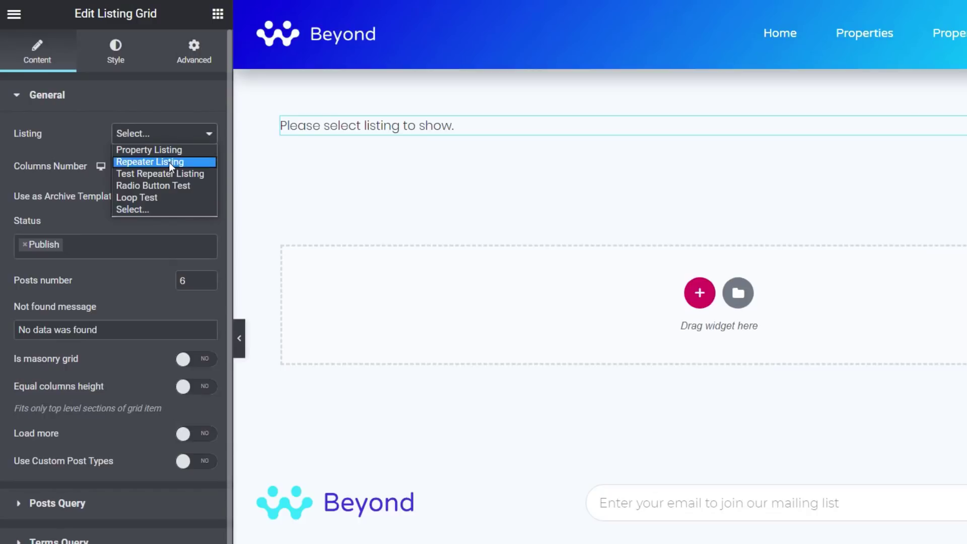
left_click(150, 197)
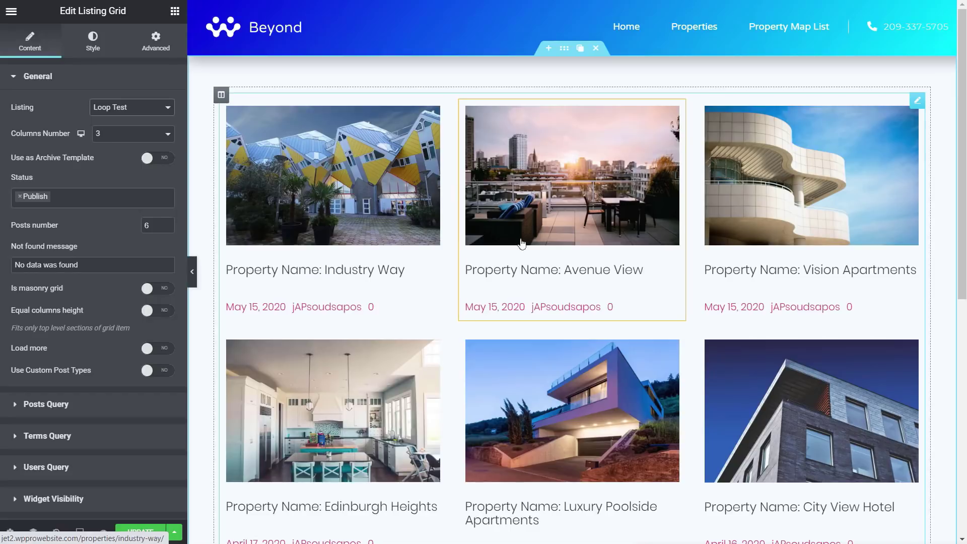
scroll(676, 250, "down", 5)
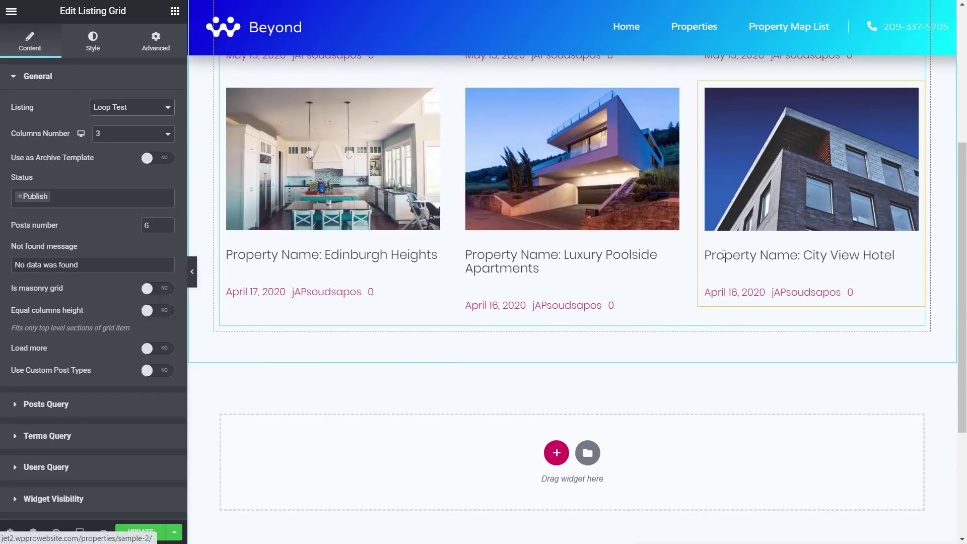
scroll(674, 251, "up", 5)
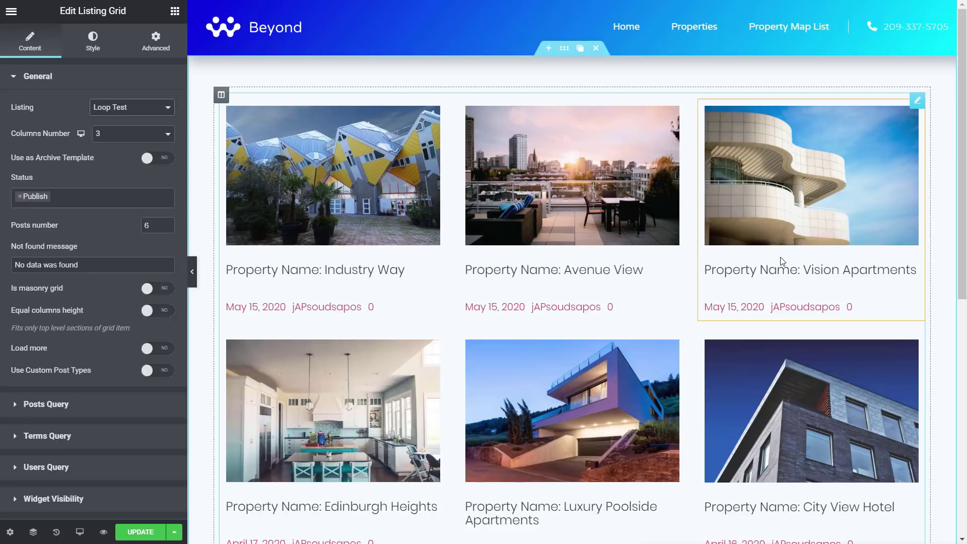
- Try a two-column layout on the listing grid and switch back to 3 columns
left_click(100, 136)
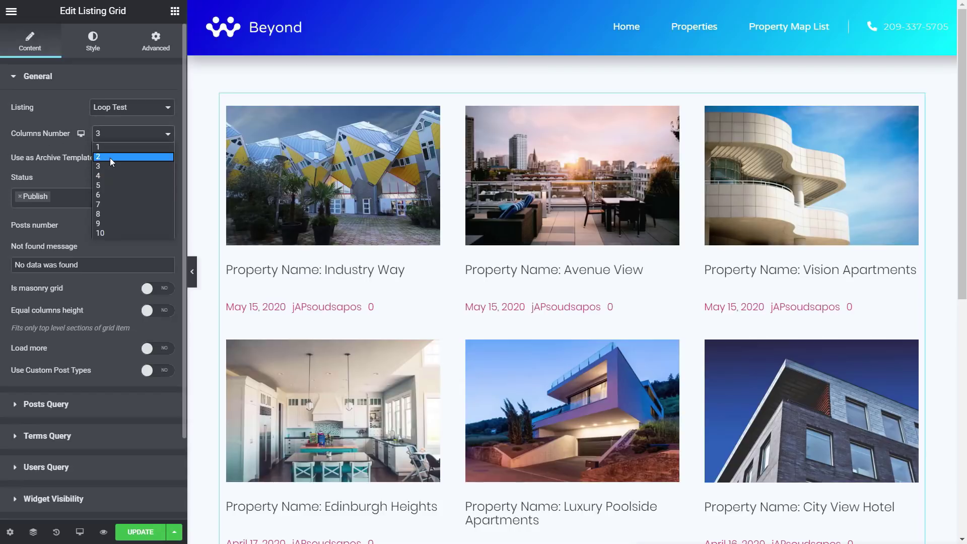
left_click(109, 158)
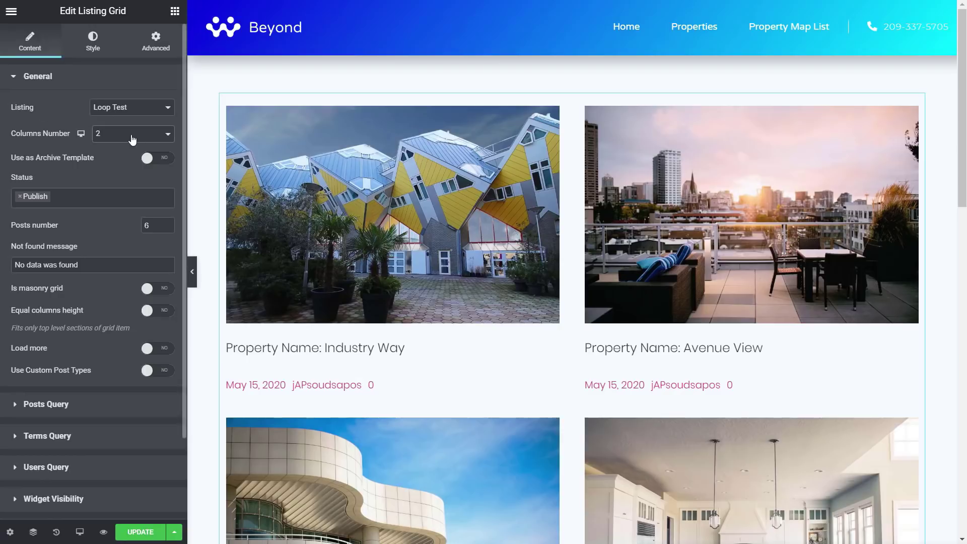
left_click(161, 134)
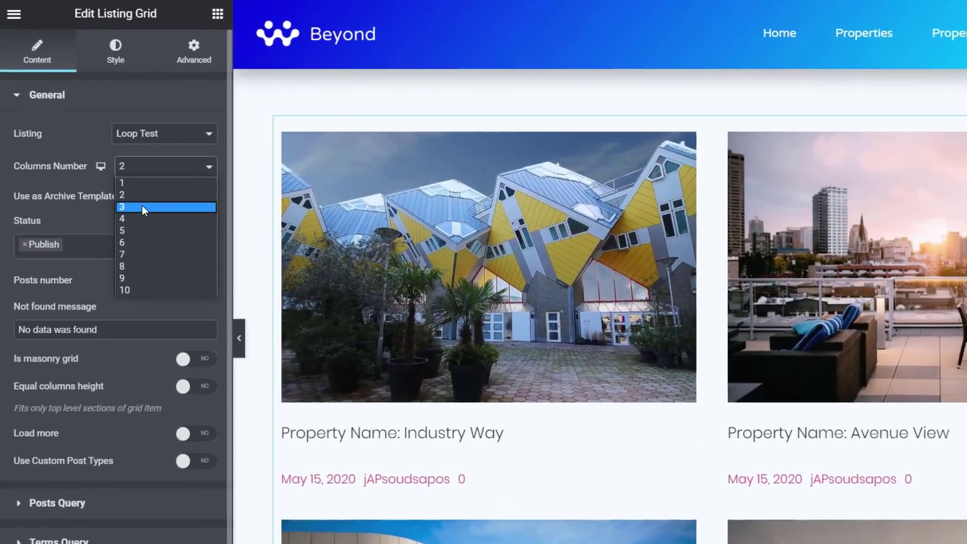
left_click(142, 207)
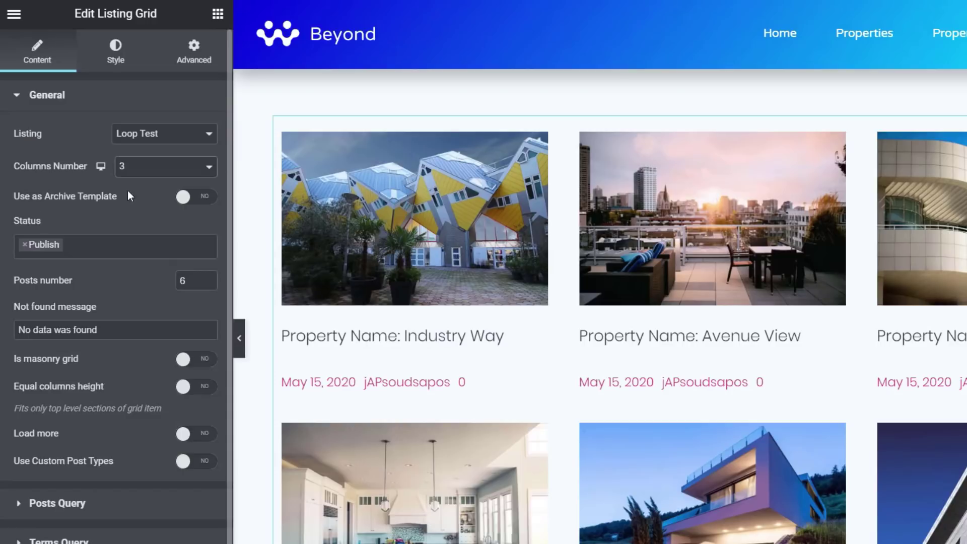
- Examine the grid's post status choices, keeping Publish, and try a posts number of 5 before restoring 6
left_click(118, 243)
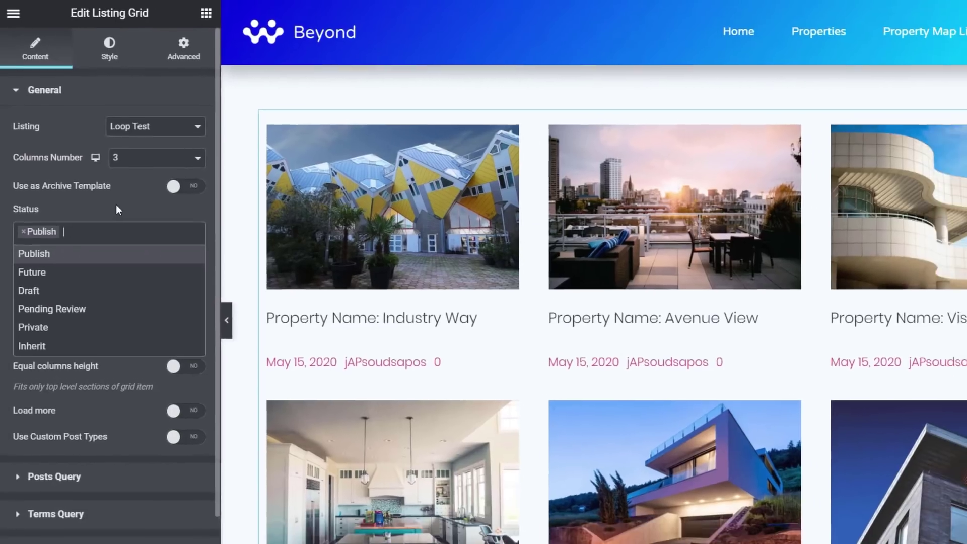
left_click(122, 217)
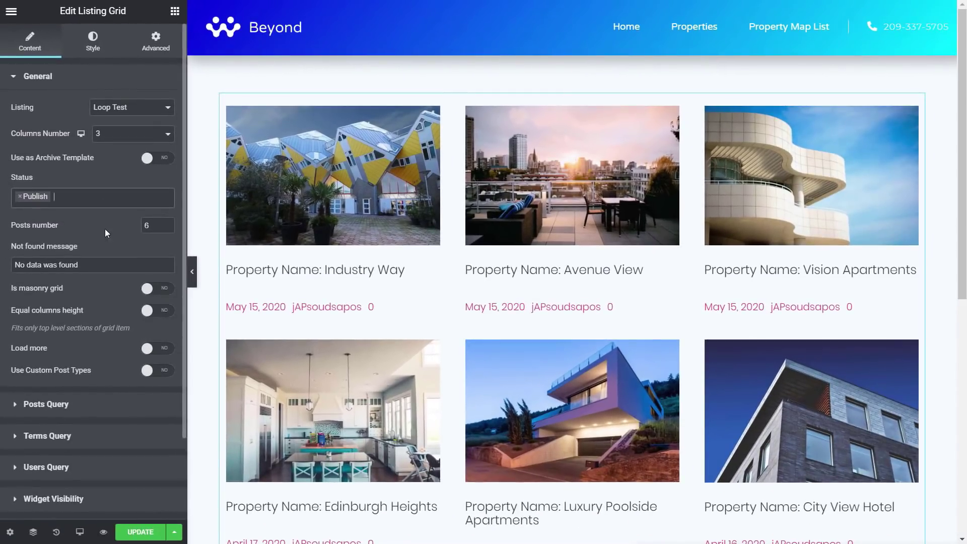
scroll(474, 198, "down", 2)
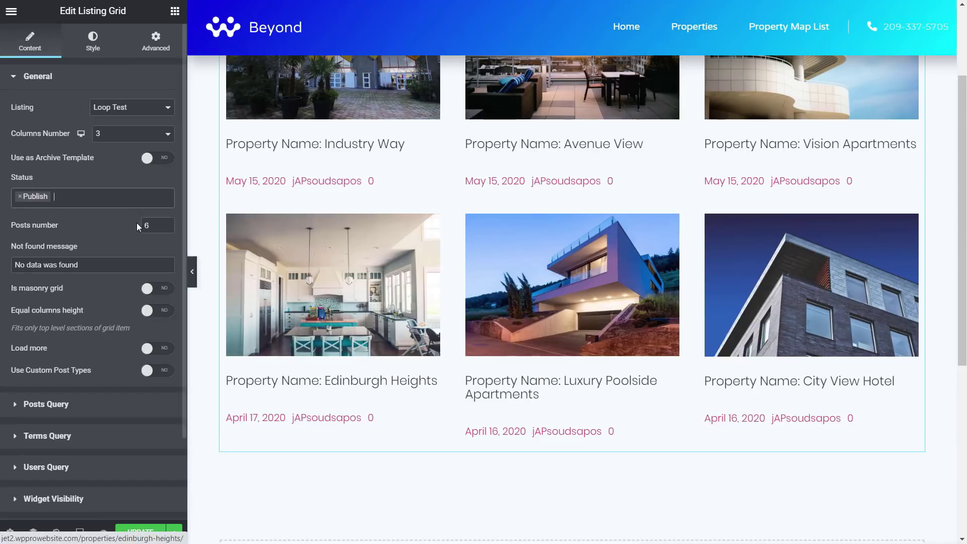
left_click(165, 225)
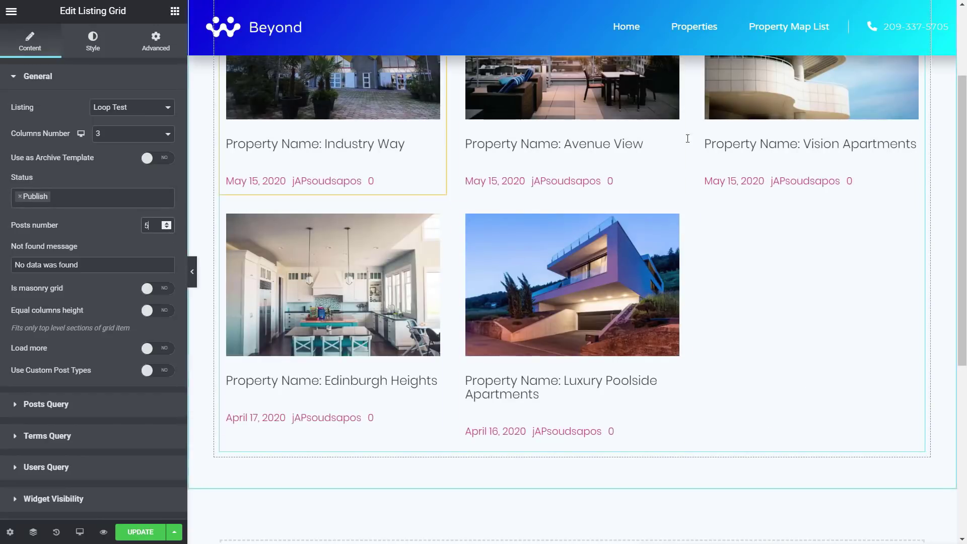
left_click(166, 222)
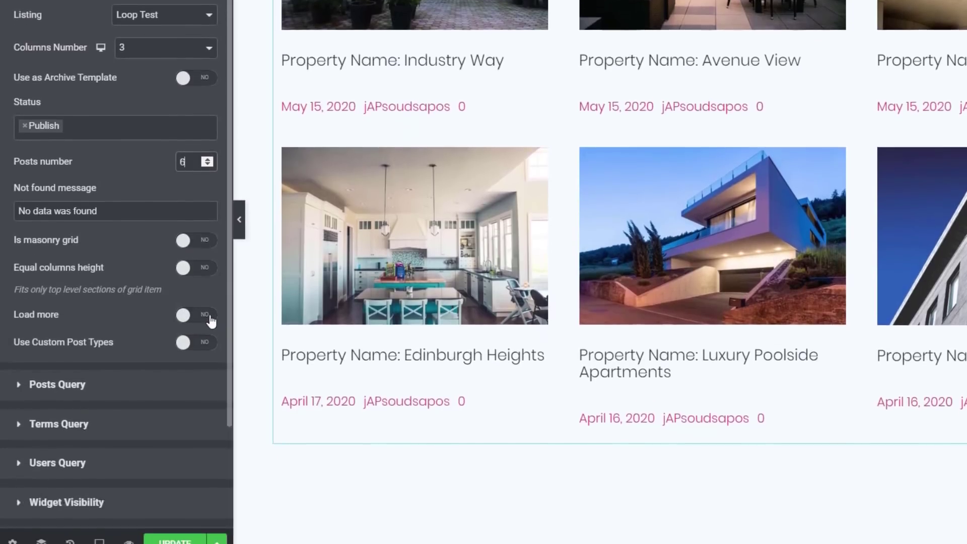
- Enable the Load more option for the listing grid
left_click(196, 433)
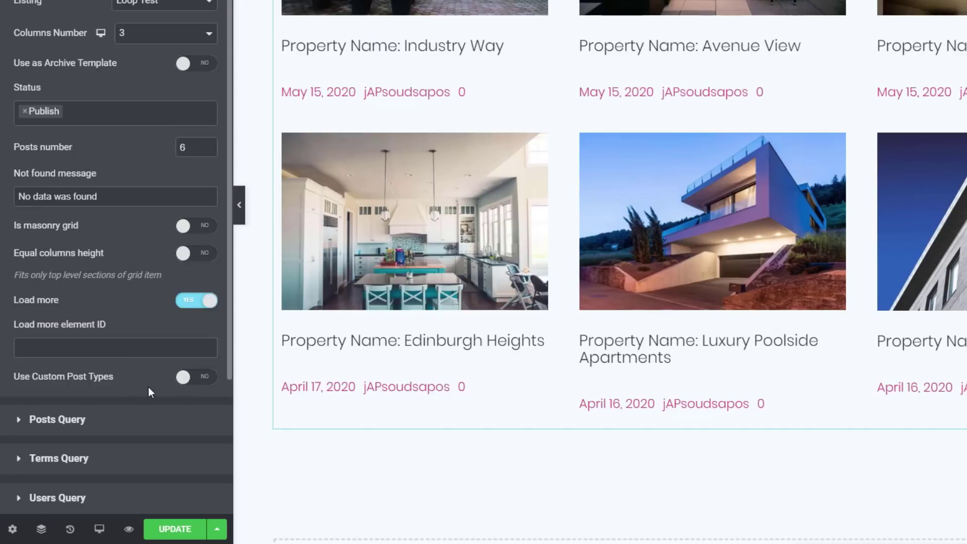
scroll(148, 388, "down", 3)
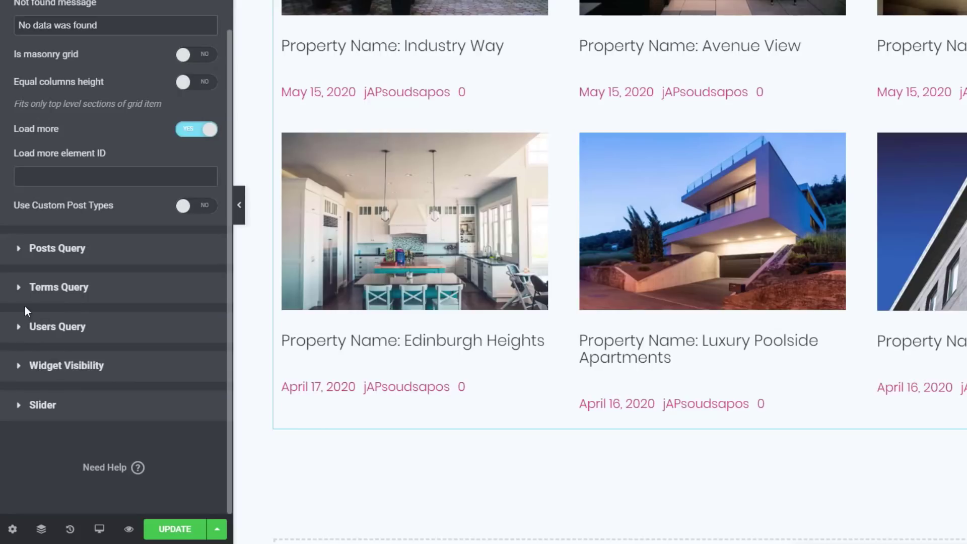
- Examine the listing grid's Terms Query settings and its widget visibility choices, keeping Always show
left_click(21, 289)
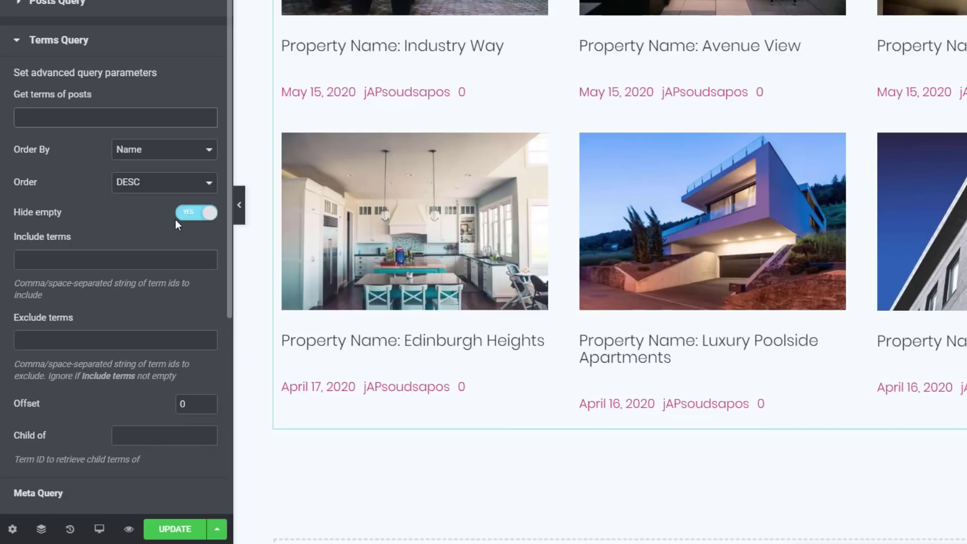
scroll(176, 220, "down", 5)
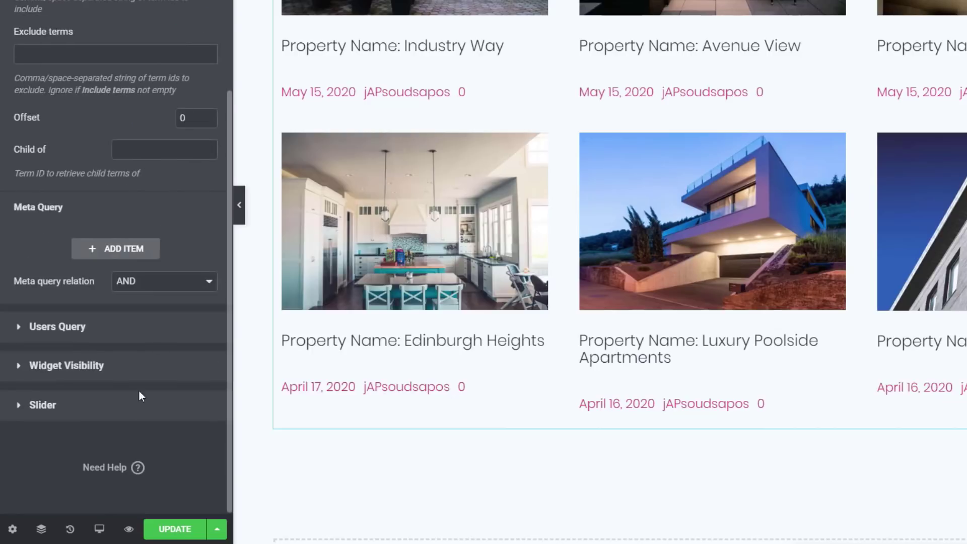
left_click(77, 367)
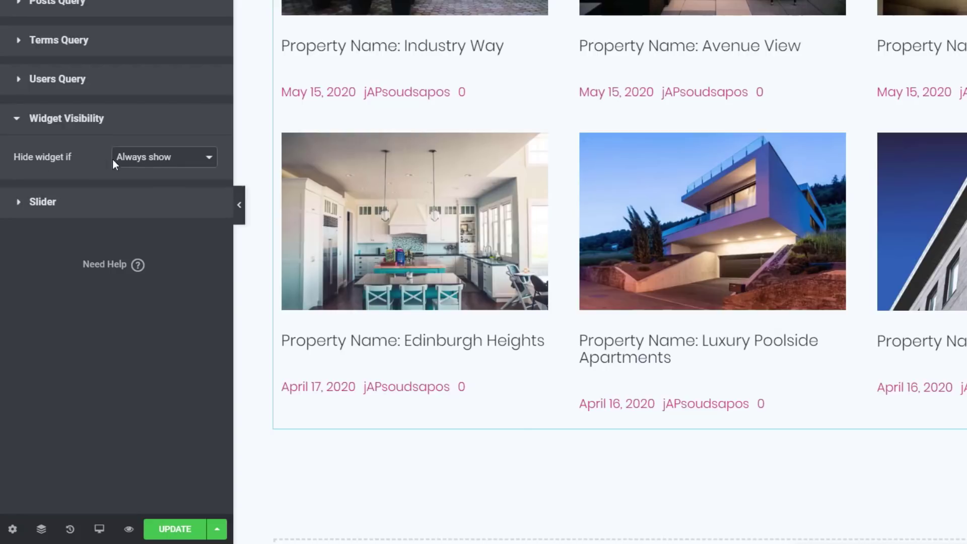
left_click(145, 161)
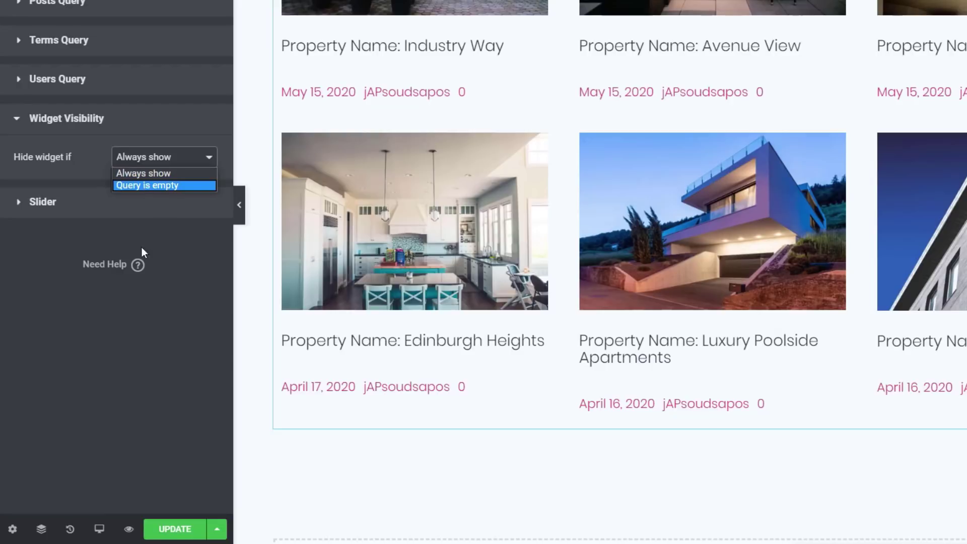
left_click(148, 340)
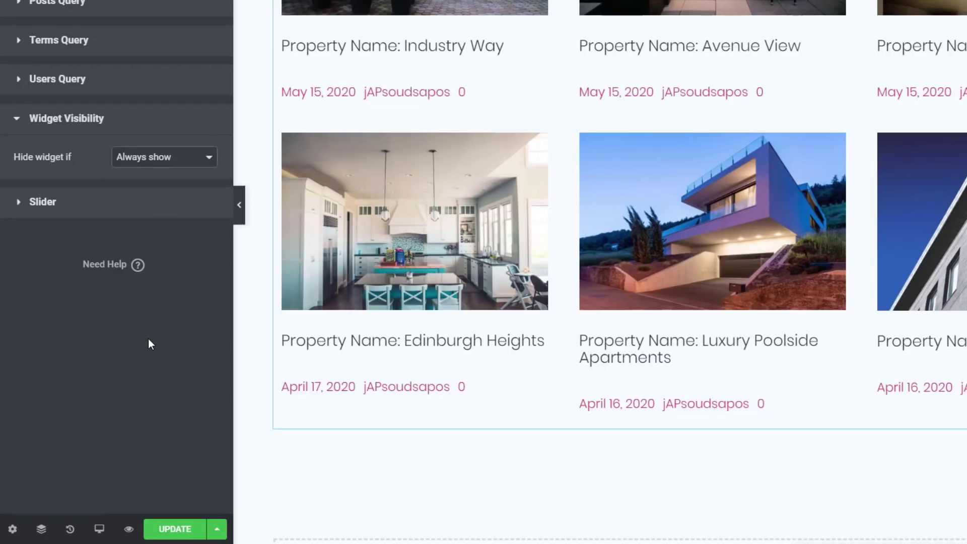
- Enable the slider for the listing grid and advance through the property slides
left_click(48, 203)
scroll(720, 304, "up", 3)
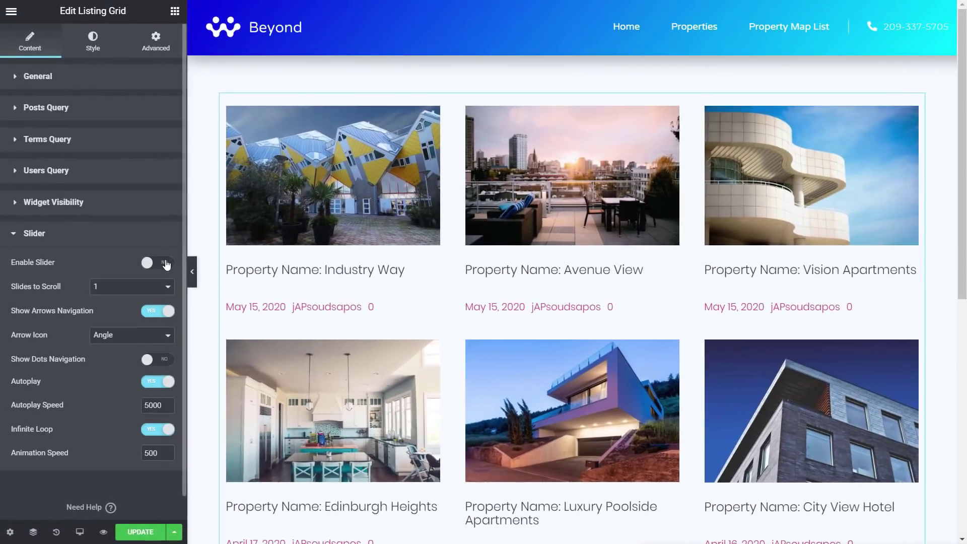
left_click(167, 264)
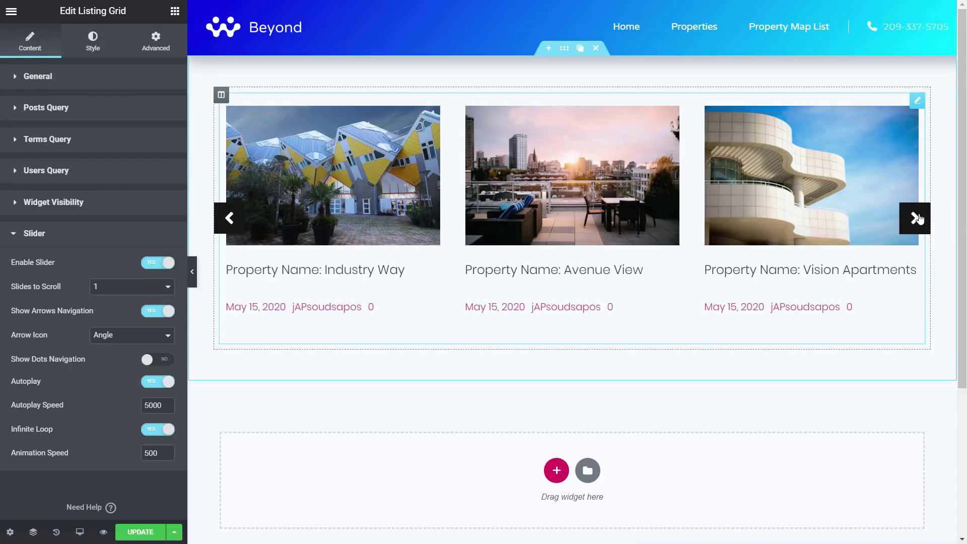
left_click(918, 218)
left_click(917, 220)
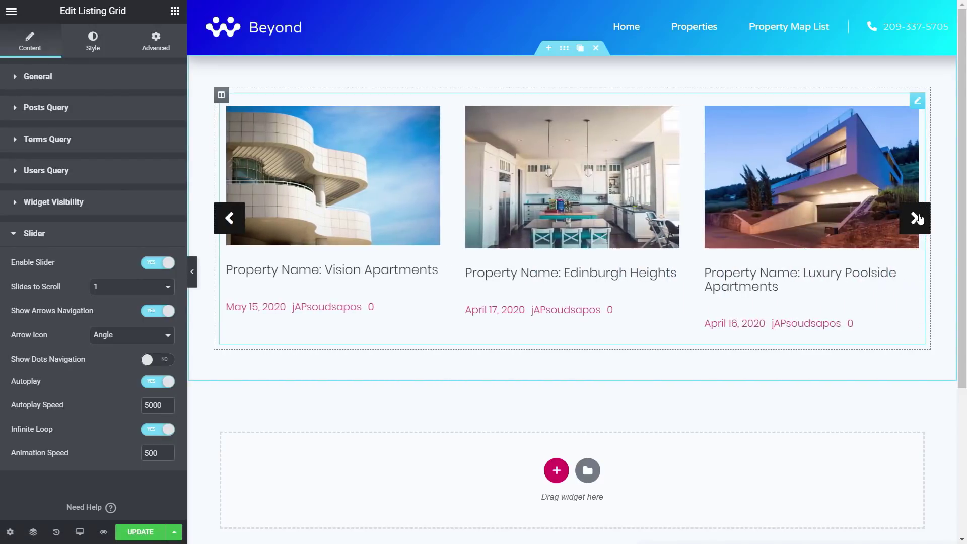
left_click(913, 221)
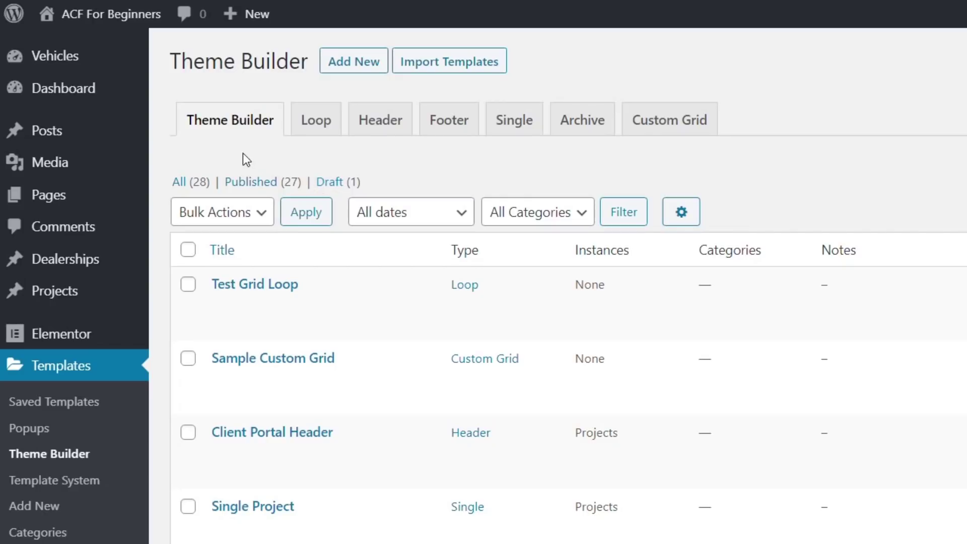
- In the ACF For Beginners site's Theme Builder, create a Loop template named "Test Loop" and dismiss the template library
left_click(325, 129)
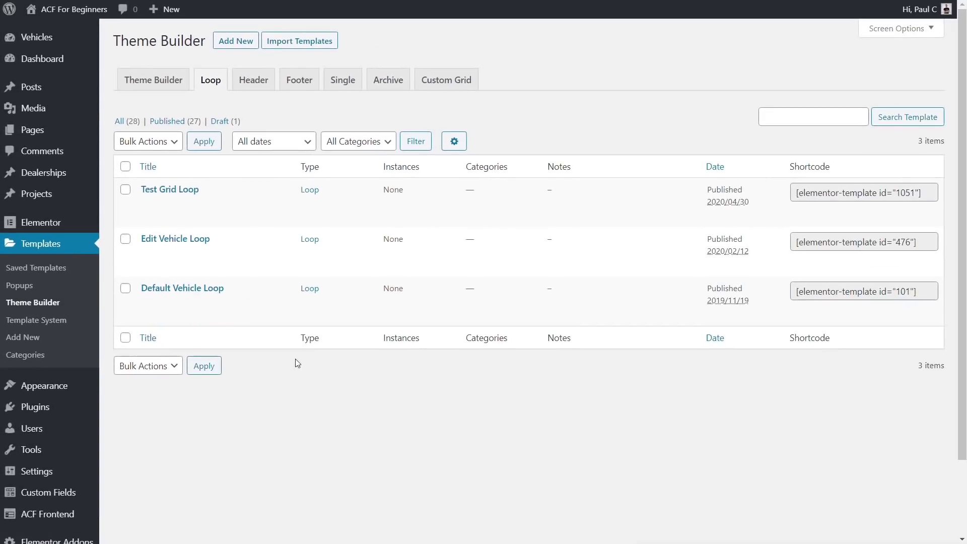
left_click(242, 42)
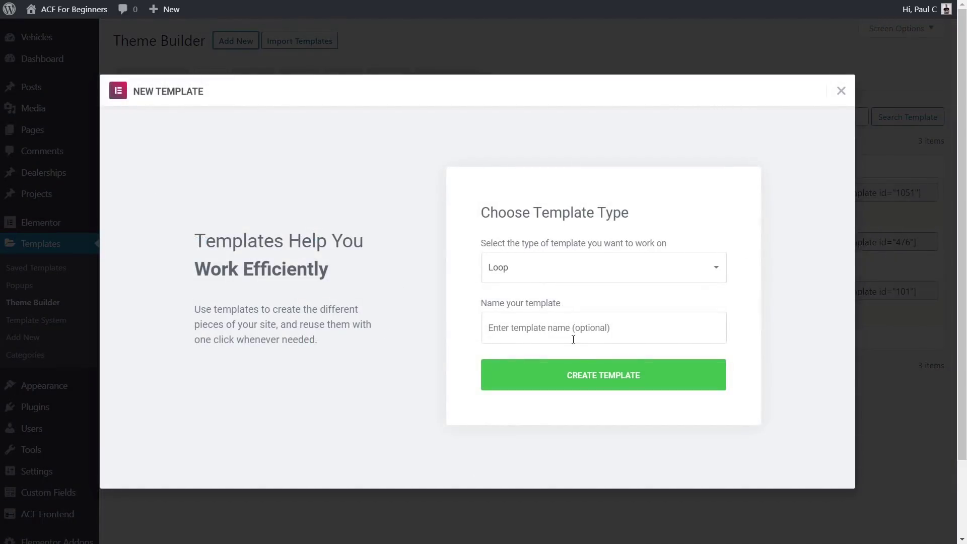
left_click(573, 328)
type("Test ")
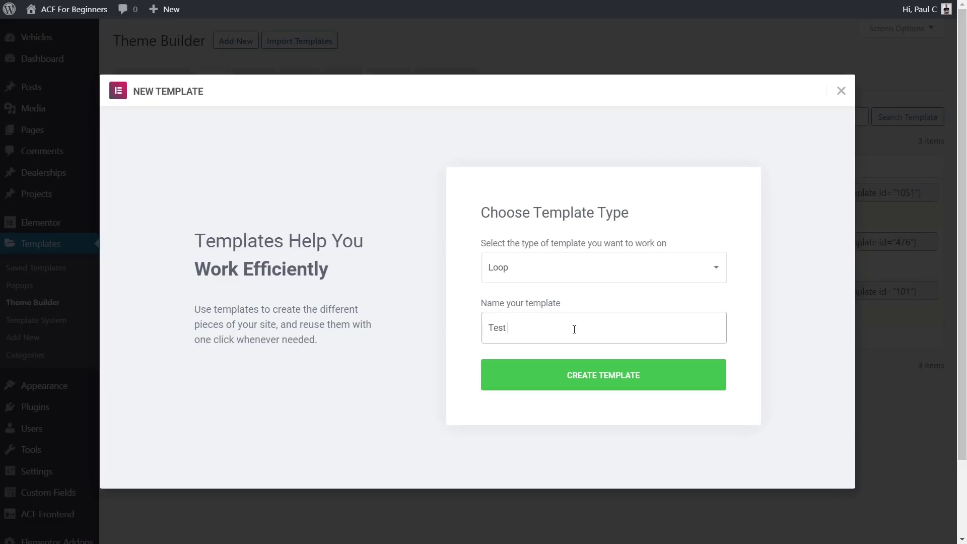
type("Loop")
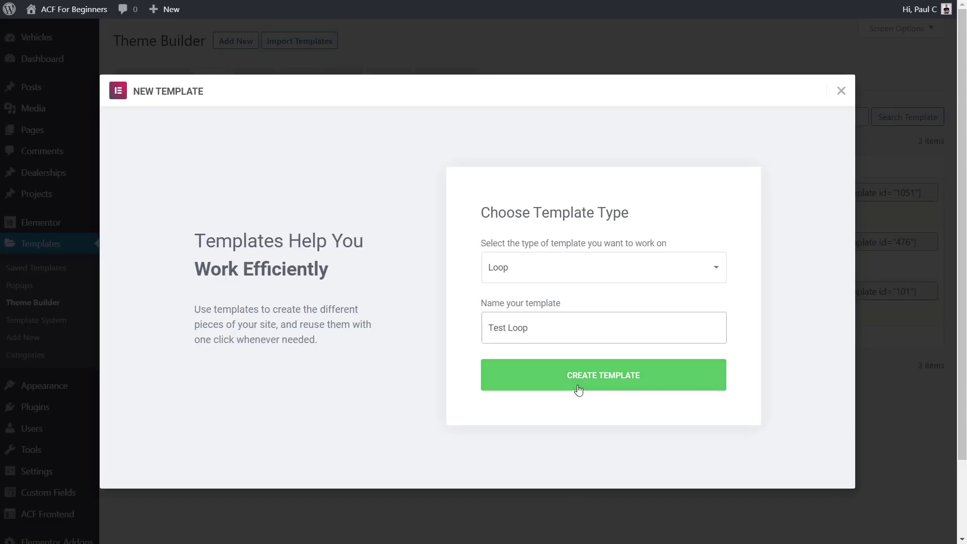
left_click(581, 385)
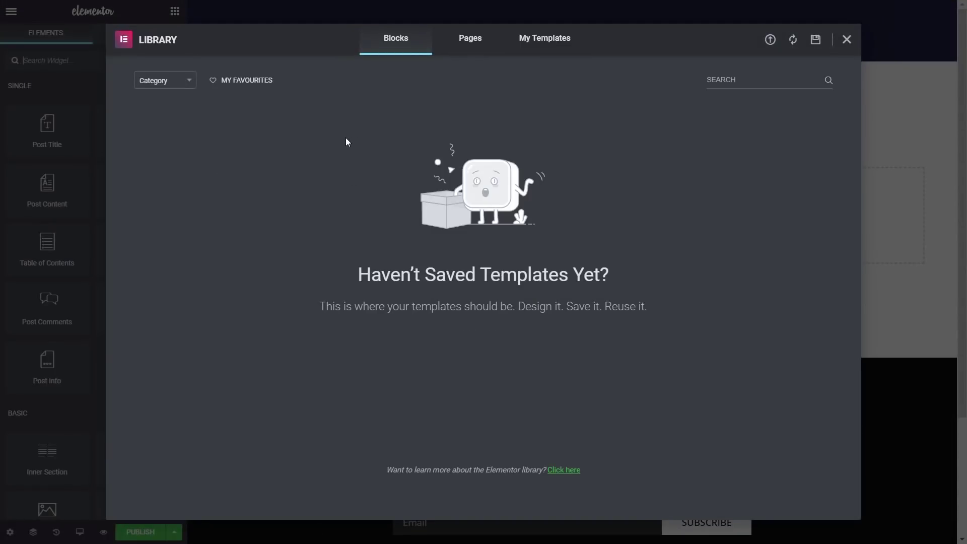
left_click(848, 44)
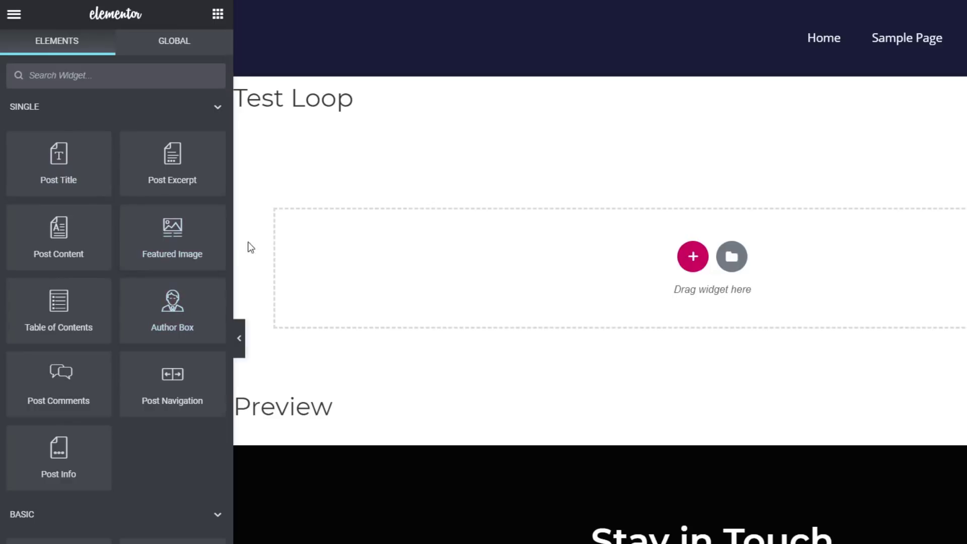
- Add a Featured Image widget to the empty loop template and set the dynamic content preview type to Vehicle
left_click_drag(220, 267, 332, 268)
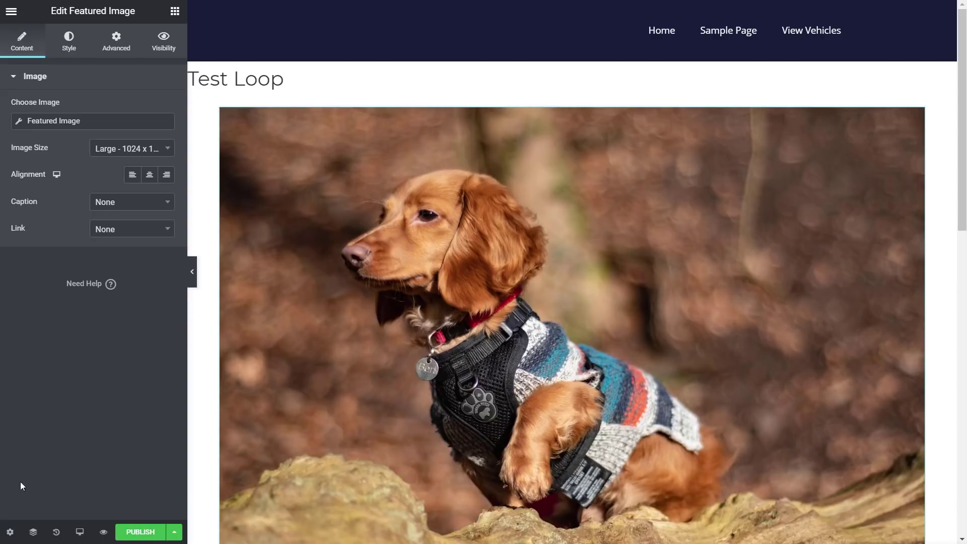
left_click(9, 533)
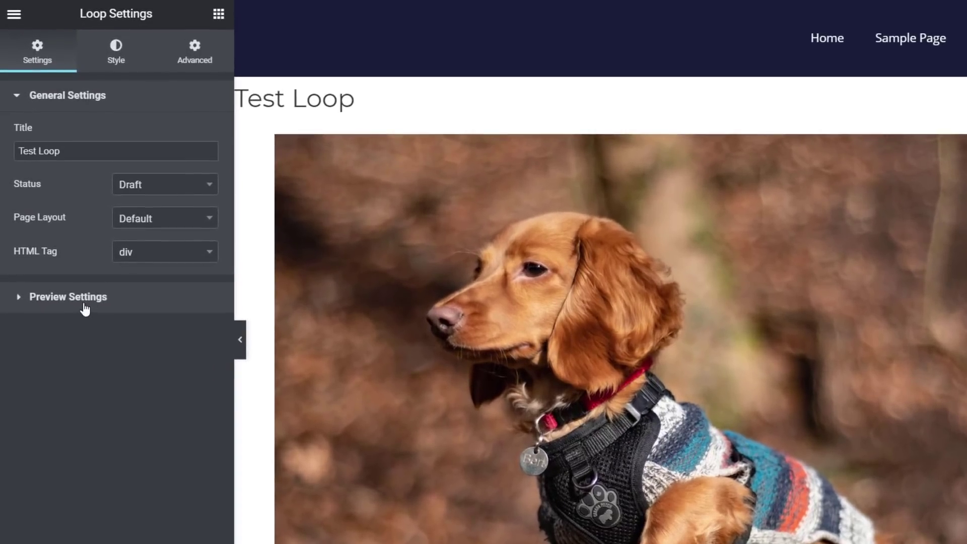
left_click(85, 297)
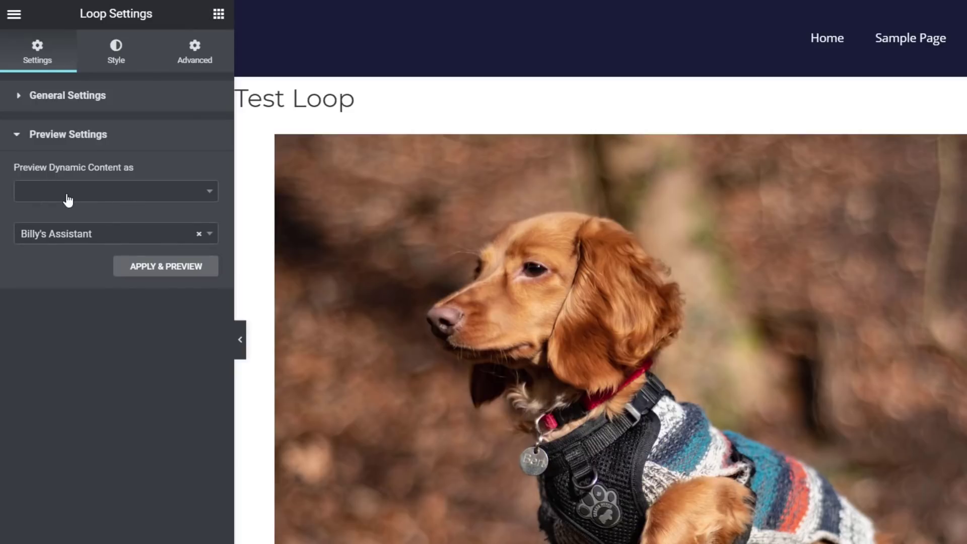
left_click(95, 196)
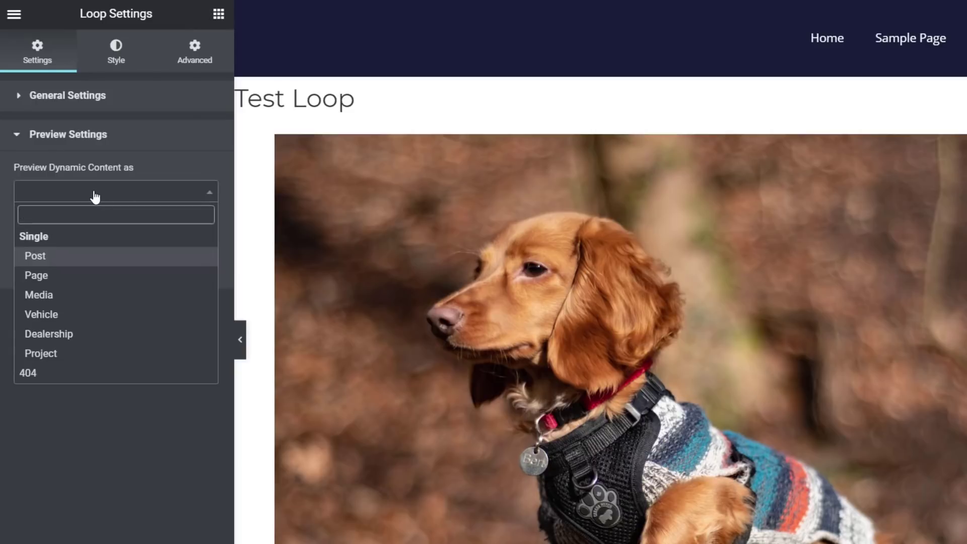
left_click(54, 316)
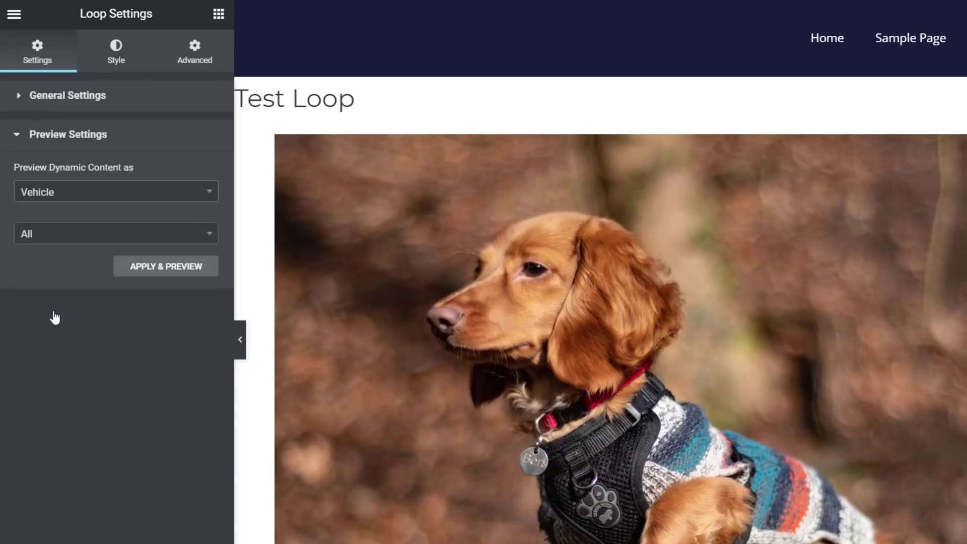
- Choose Mini JC Black Edition as the vehicle to preview and apply the preview settings
left_click(57, 242)
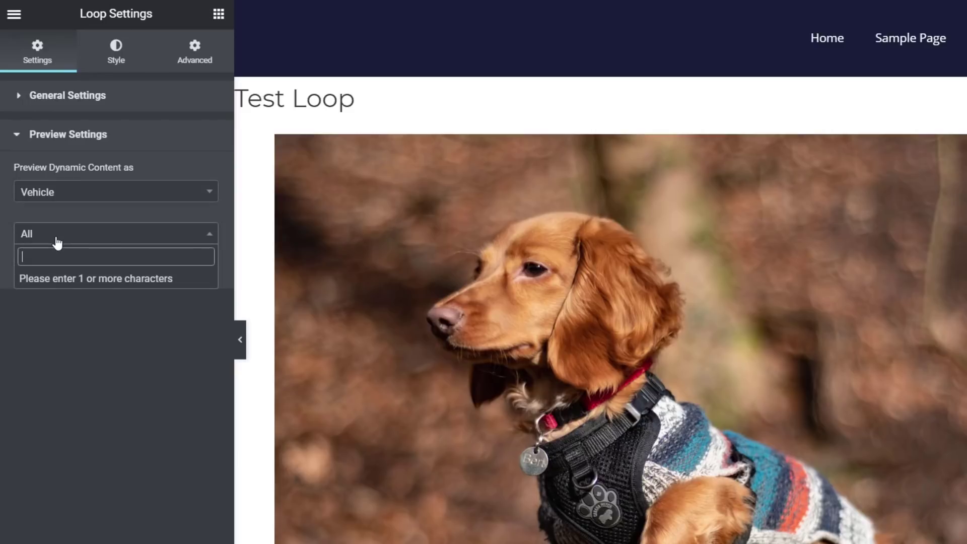
type("for")
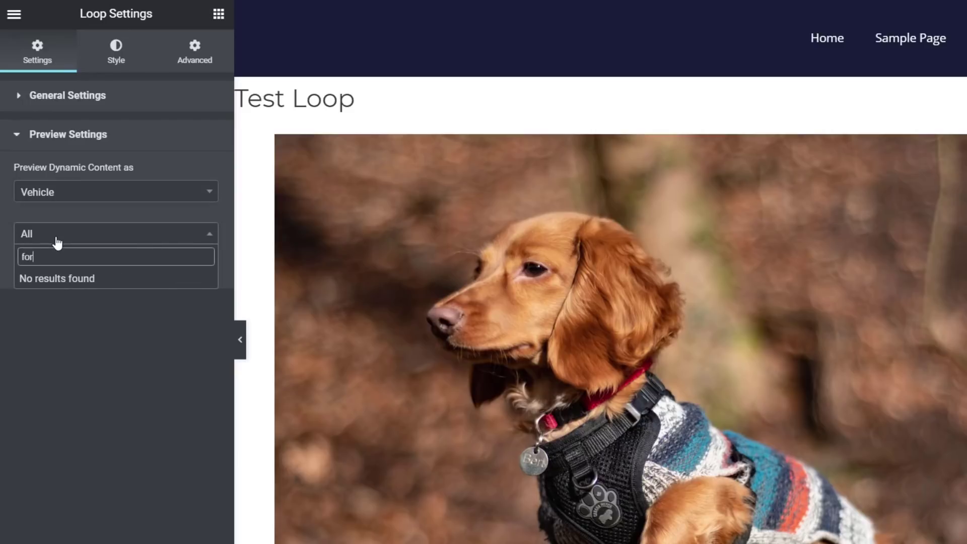
key("BackSpace")
key("BackSpace")
key("BackSpace")
type("a")
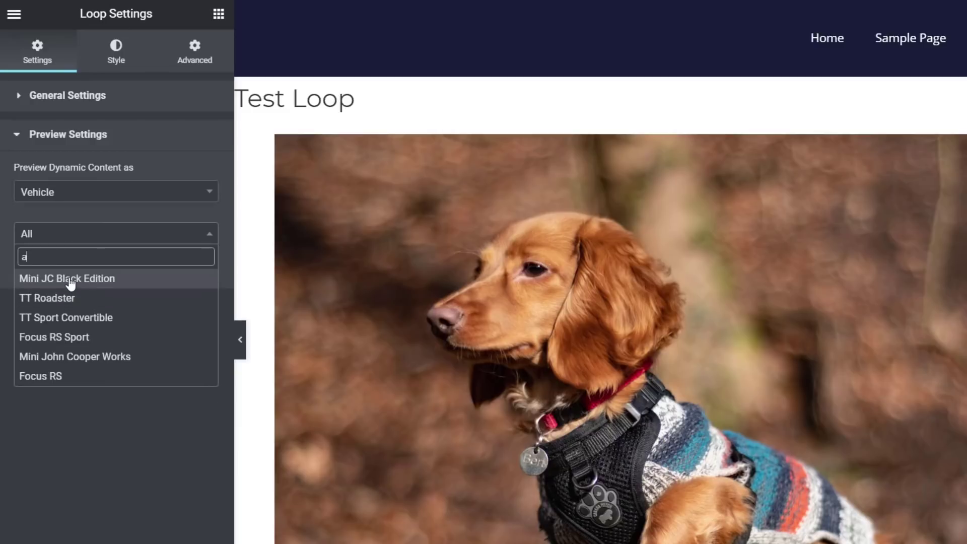
left_click(70, 283)
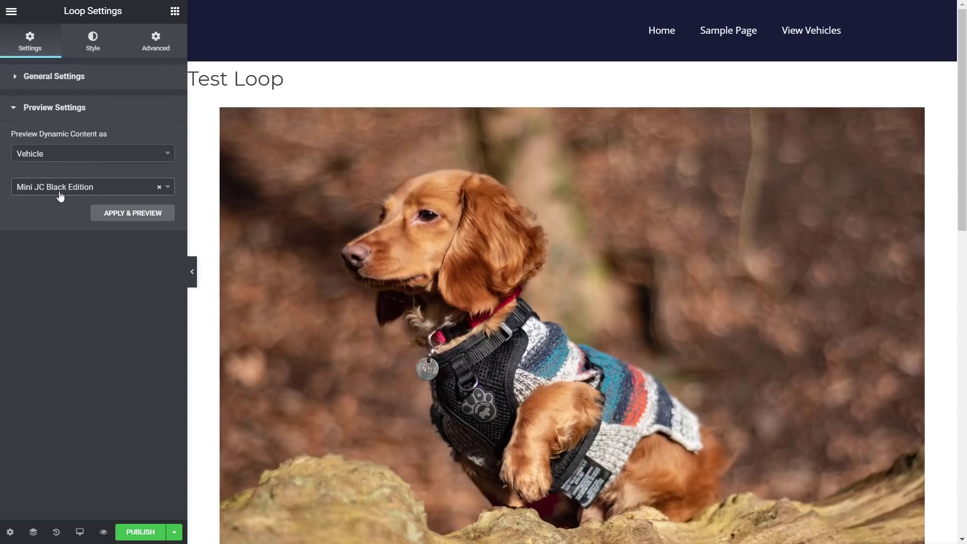
left_click(123, 214)
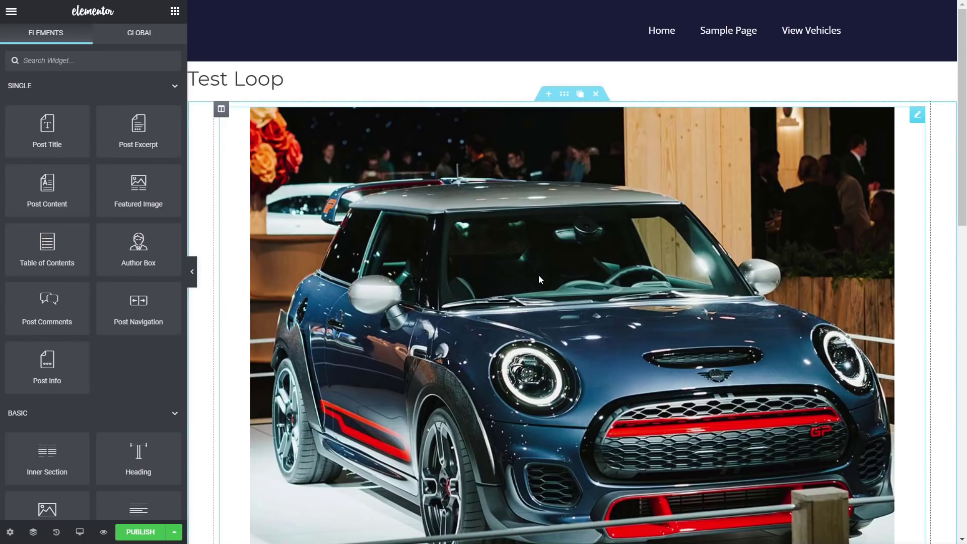
- Add a Post Title widget directly below the featured image
scroll(553, 272, "down", 4)
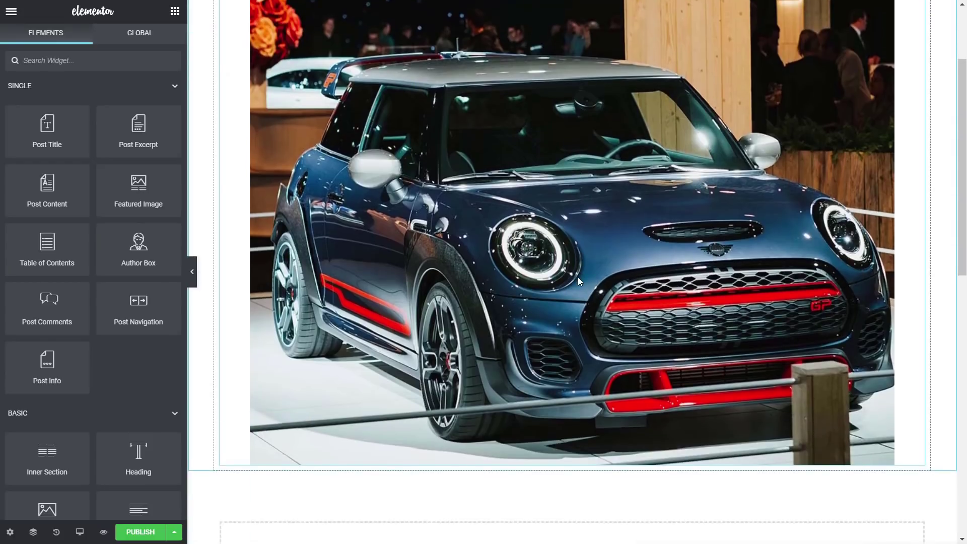
scroll(516, 266, "up", 1)
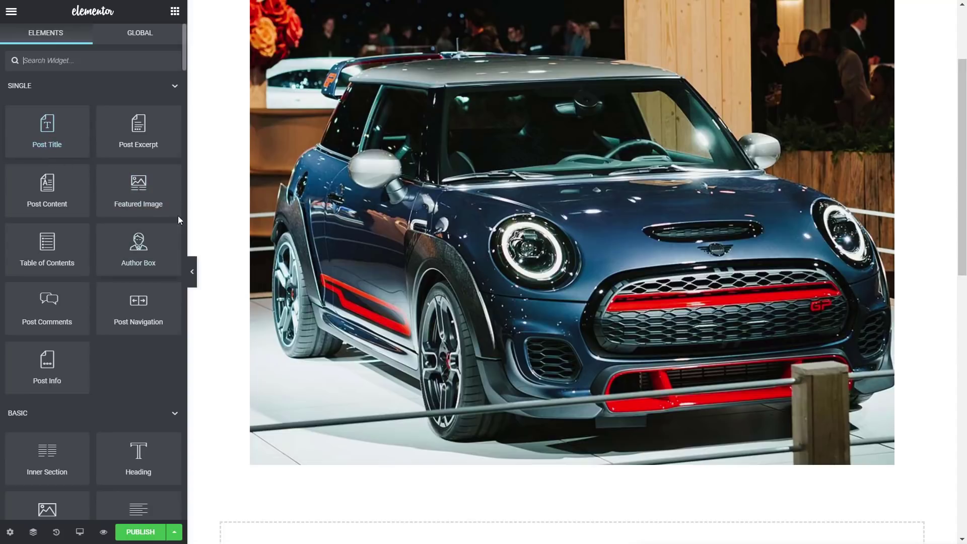
left_click_drag(46, 135, 302, 482)
scroll(436, 461, "down", 3)
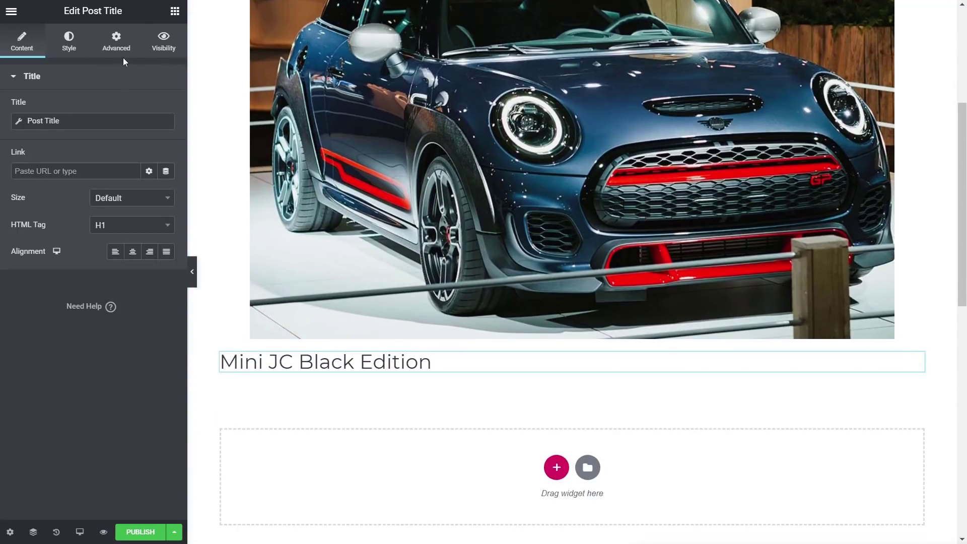
- Add a Post Info widget below the post title, check its Author item's options, and remove the Comments item
left_click(174, 12)
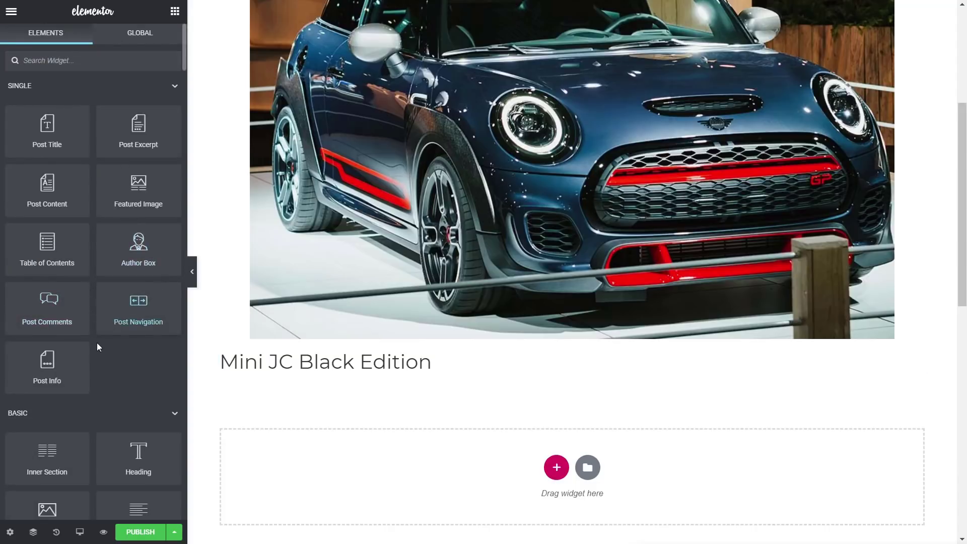
left_click_drag(47, 361, 267, 375)
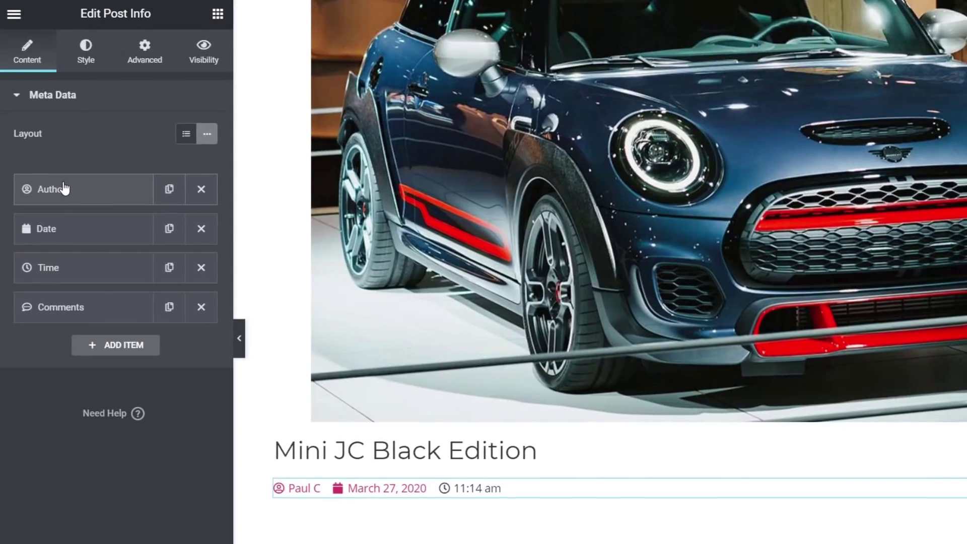
left_click(64, 189)
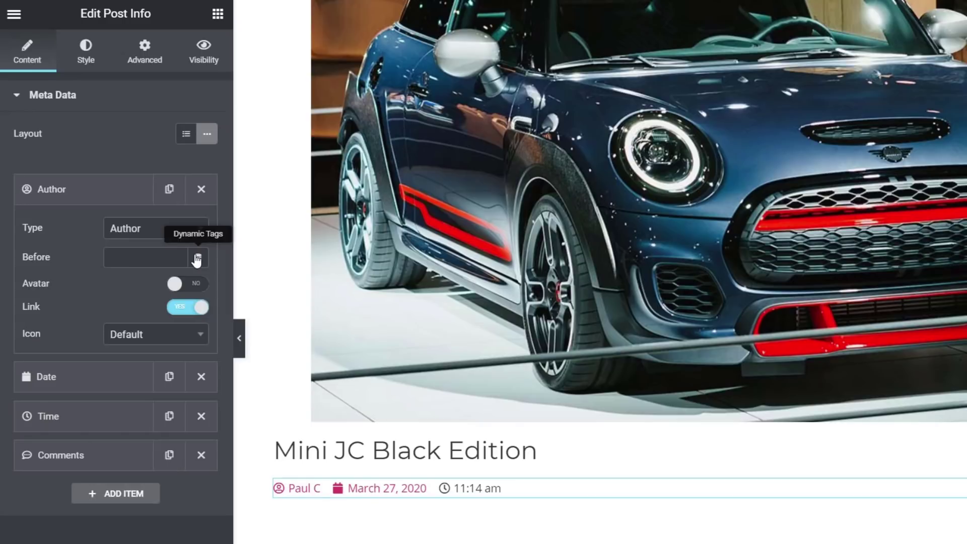
left_click(99, 204)
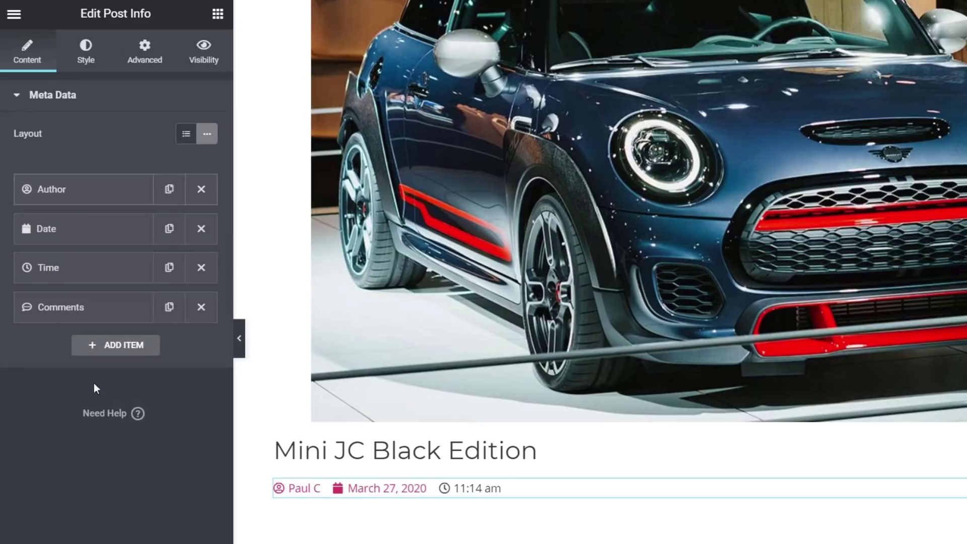
left_click(201, 307)
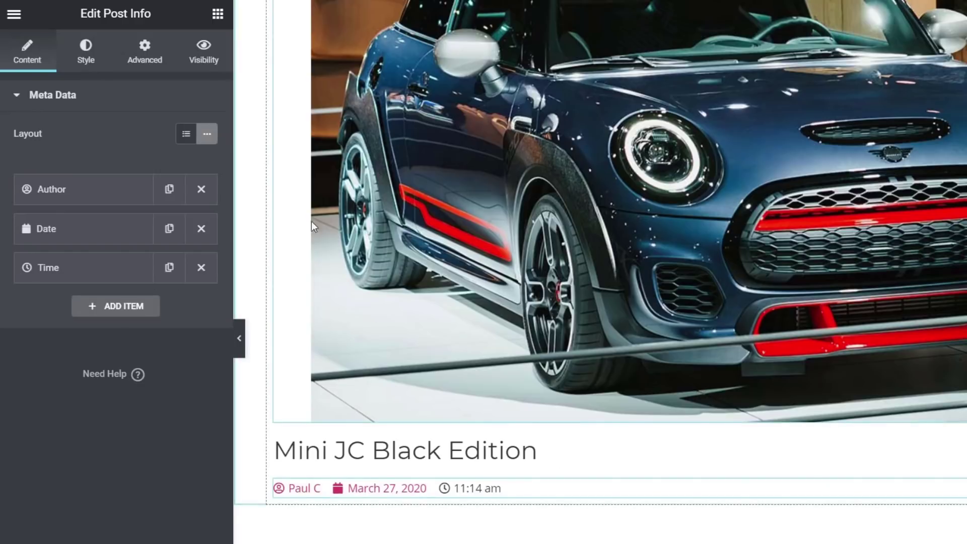
- Add a Text Editor widget below the post info and fill it with the Post Summary dynamic tag
left_click(217, 15)
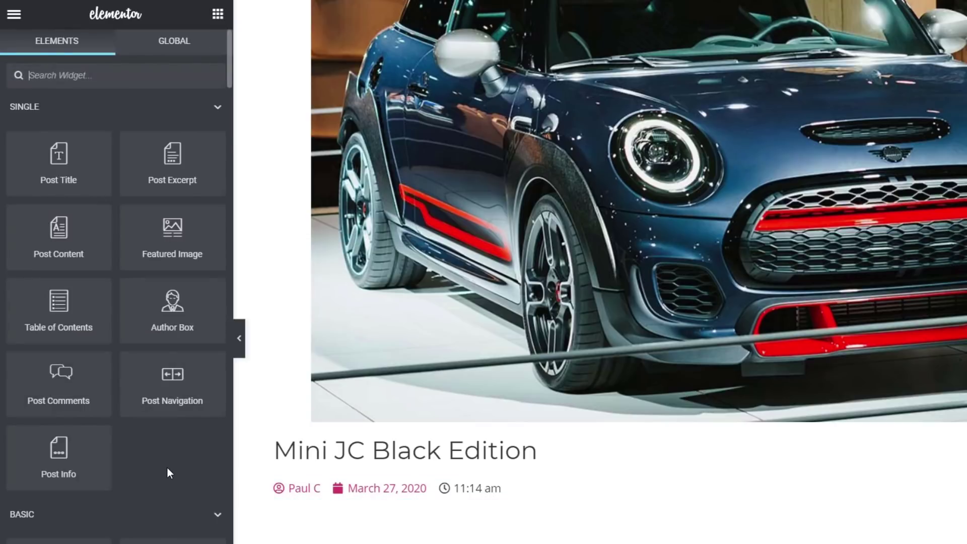
scroll(169, 468, "down", 2)
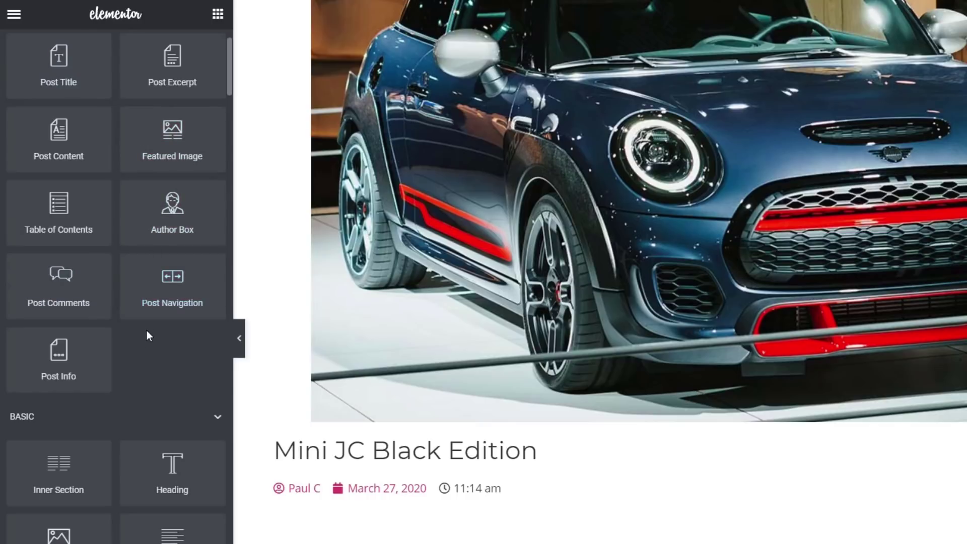
scroll(161, 390, "down", 2)
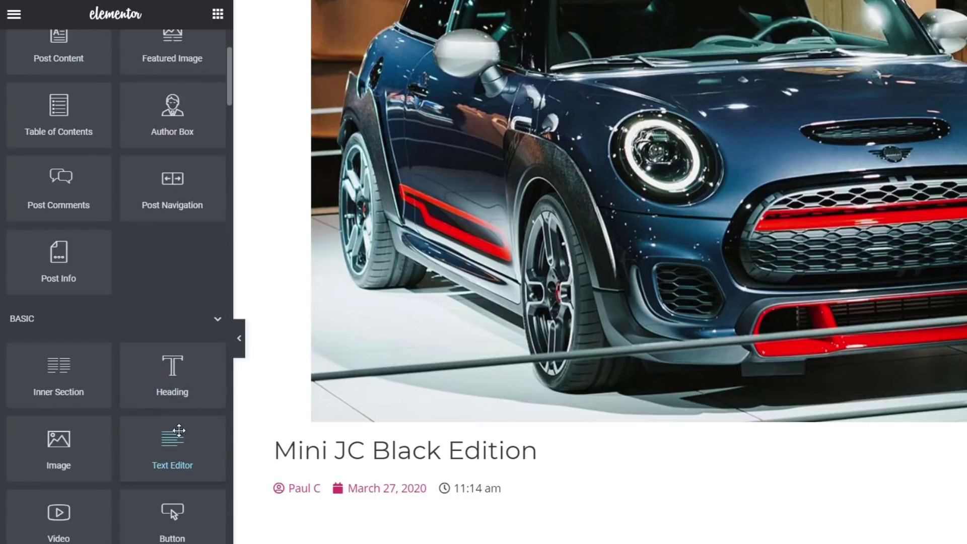
left_click_drag(157, 445, 382, 498)
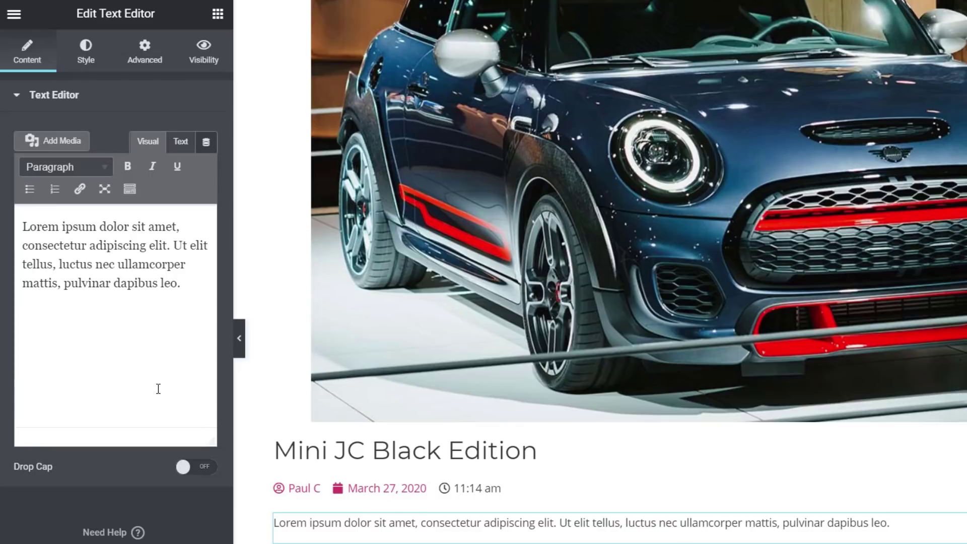
left_click(212, 148)
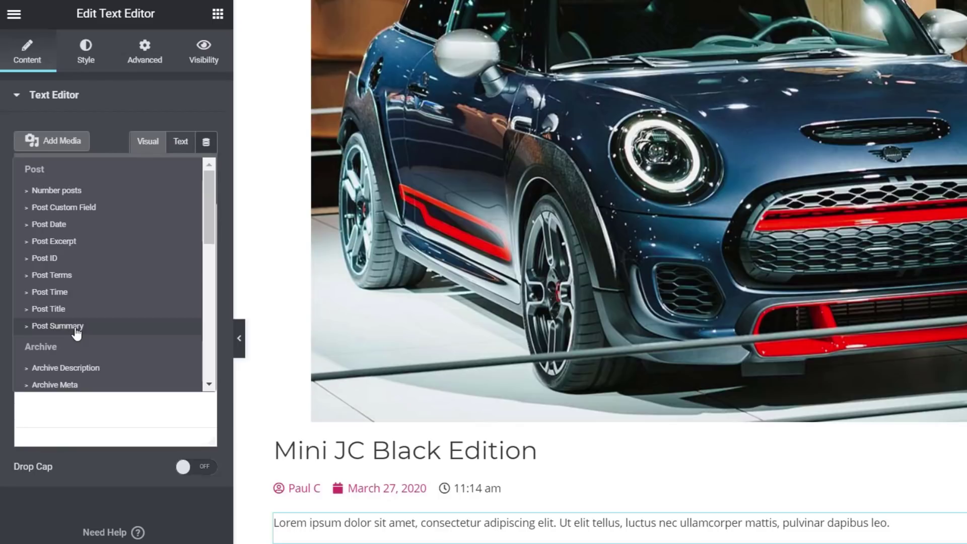
left_click(58, 325)
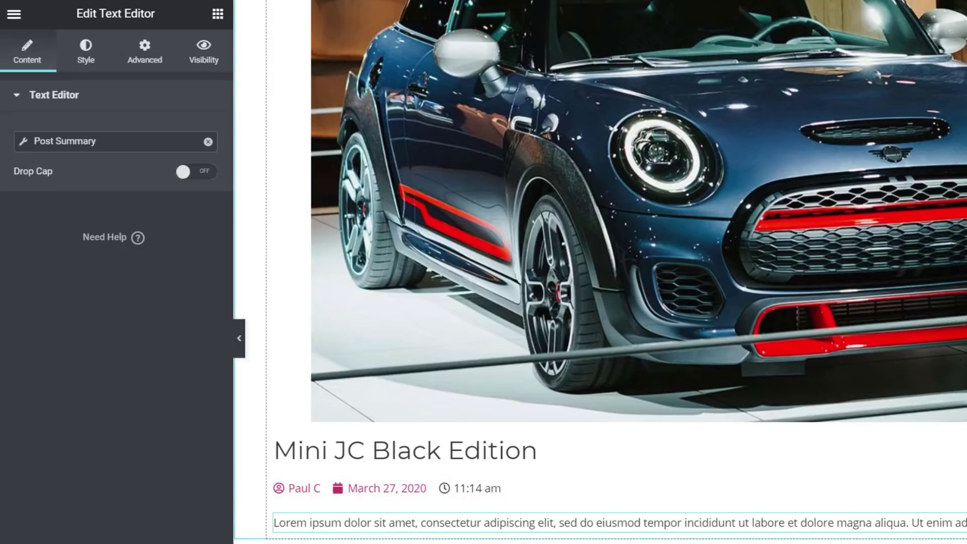
- Set the Post Summary length to 30 and check the tag's advanced Before, After and Fallback options
left_click(23, 145)
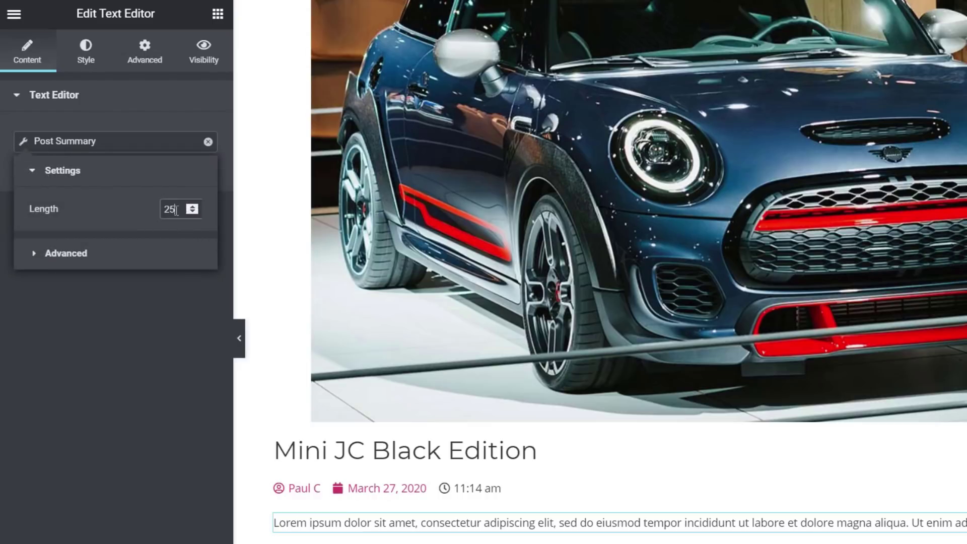
left_click_drag(179, 209, 145, 210)
type("30")
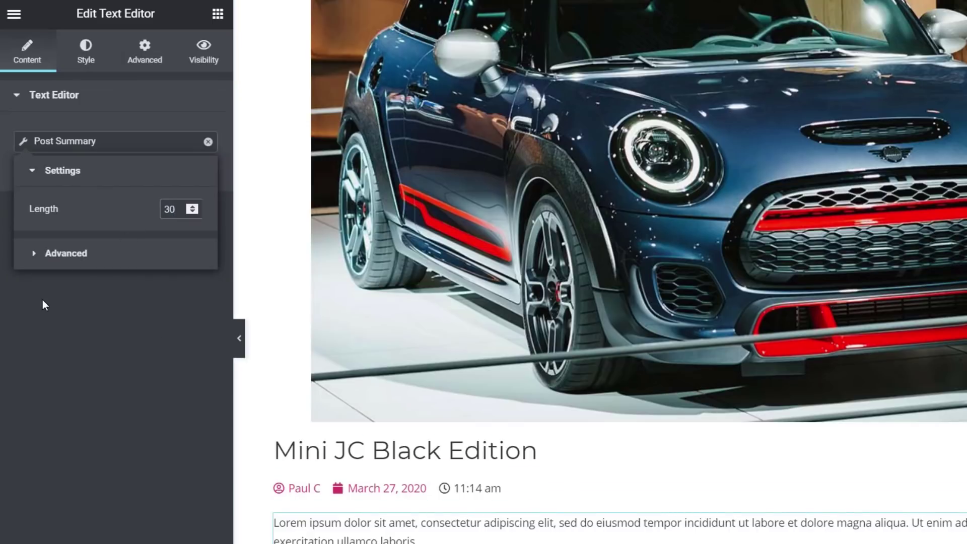
left_click(76, 255)
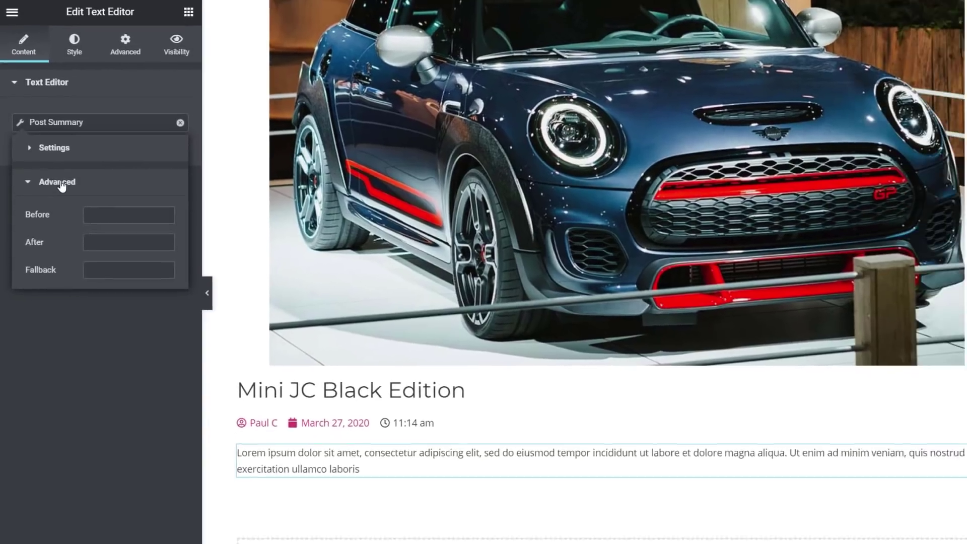
left_click(62, 186)
left_click(171, 443)
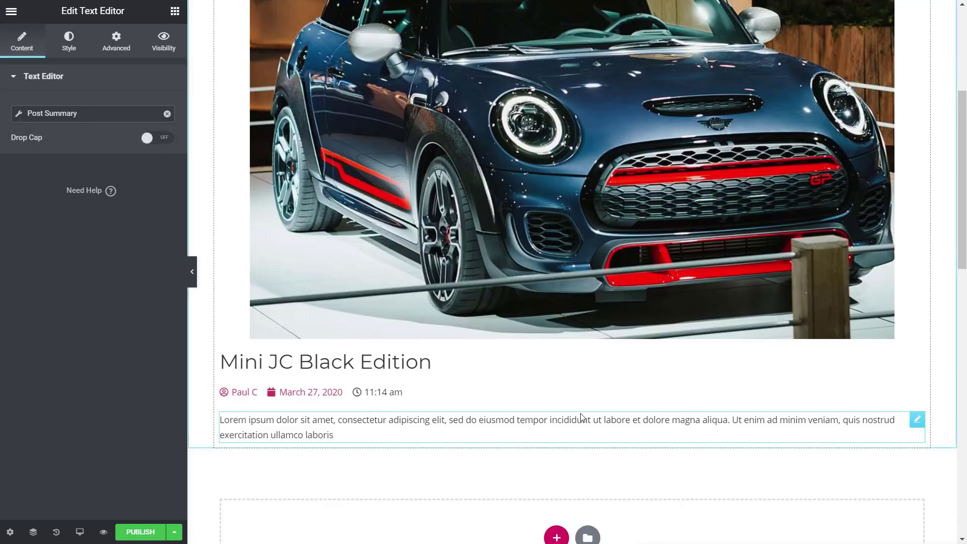
- Link the featured image to a custom URL using the Post URL dynamic tag and show the link options
scroll(580, 417, "up", 4)
scroll(576, 413, "down", 4)
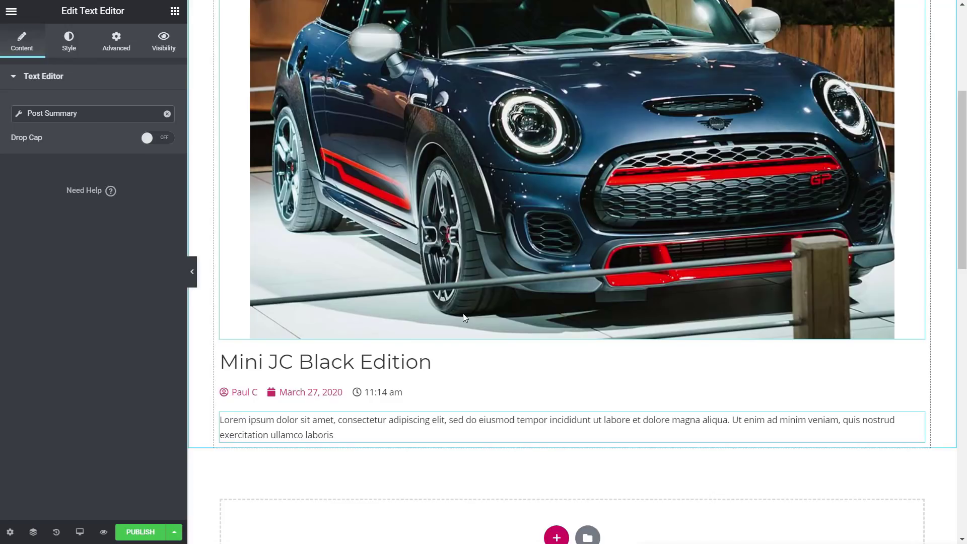
scroll(464, 317, "up", 5)
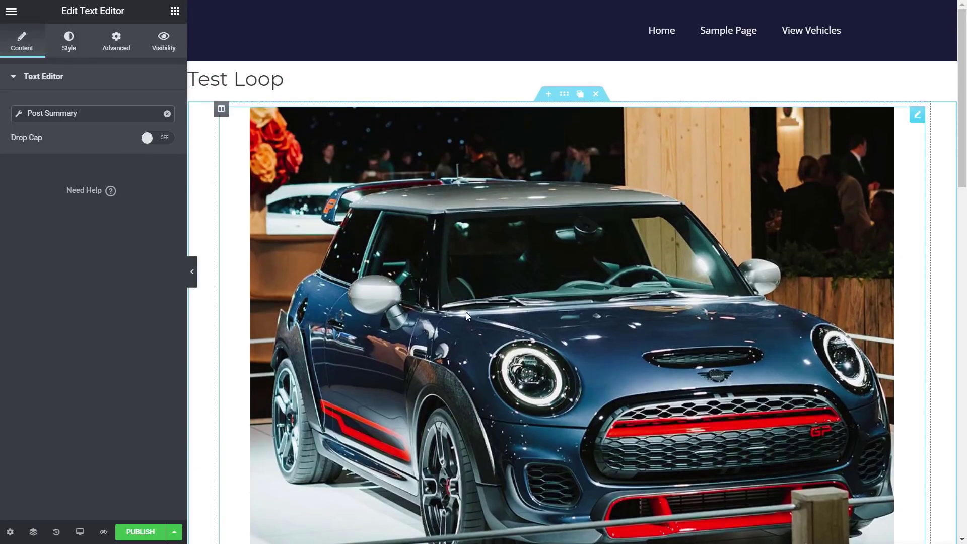
left_click(463, 265)
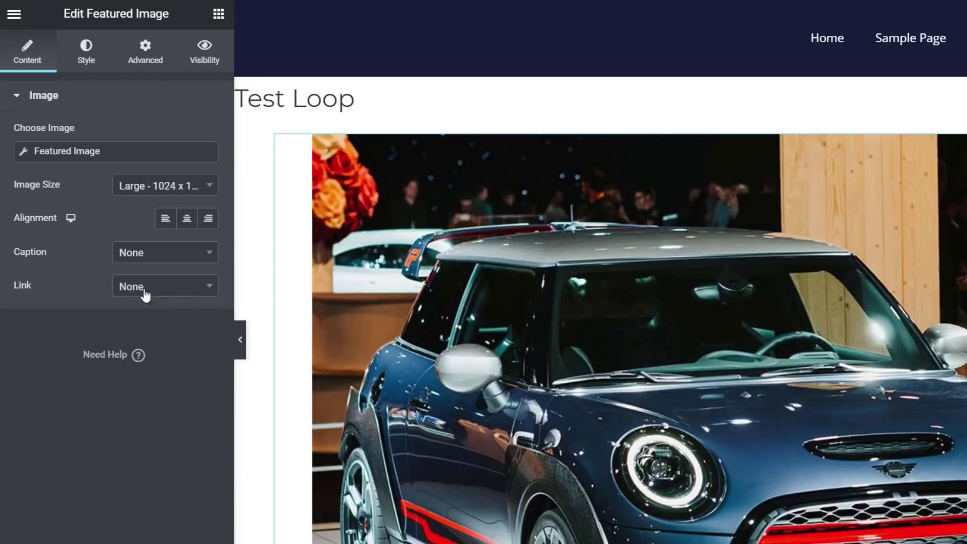
left_click(146, 295)
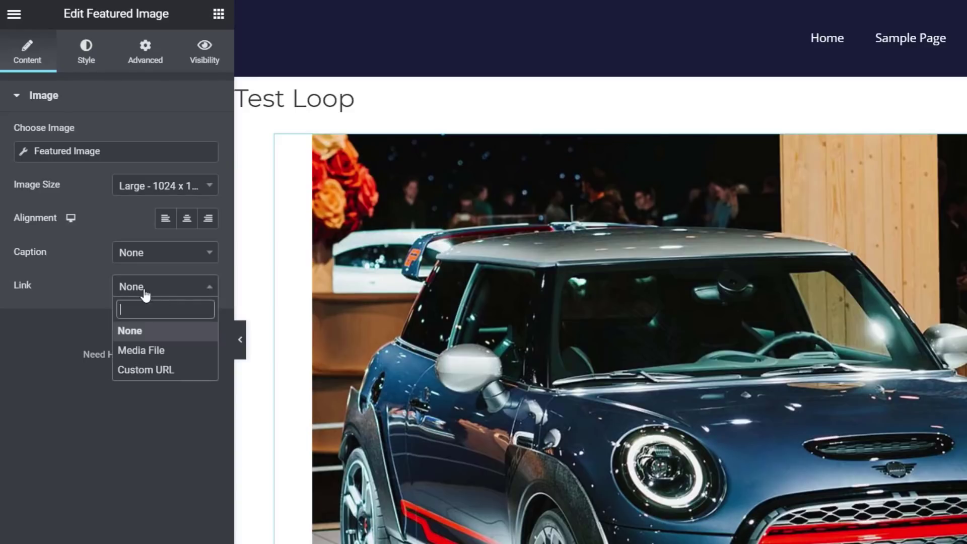
left_click(168, 372)
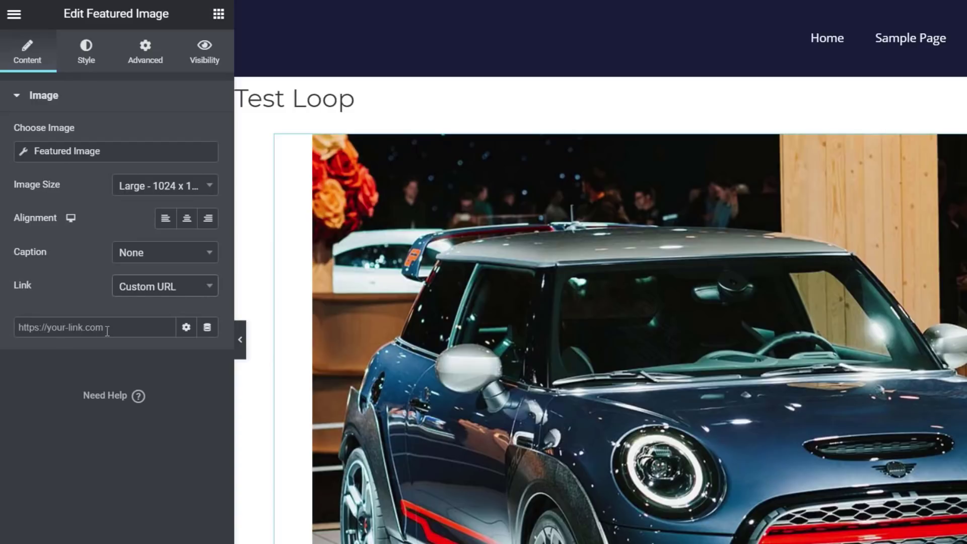
left_click(209, 330)
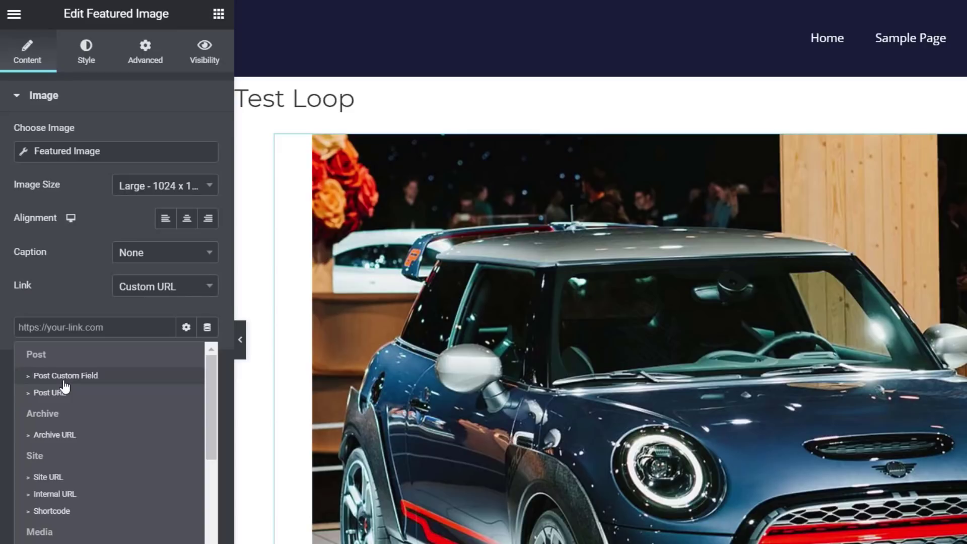
left_click(91, 393)
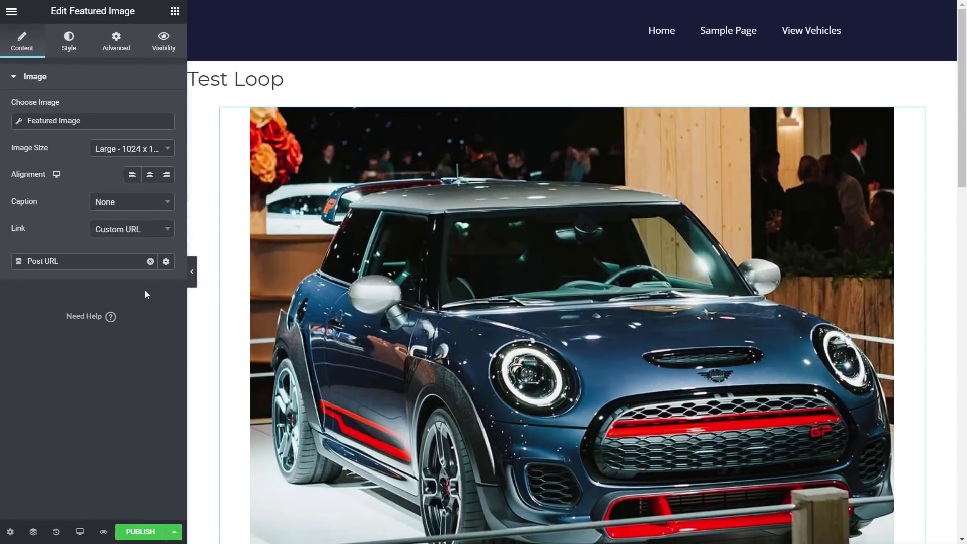
left_click(165, 266)
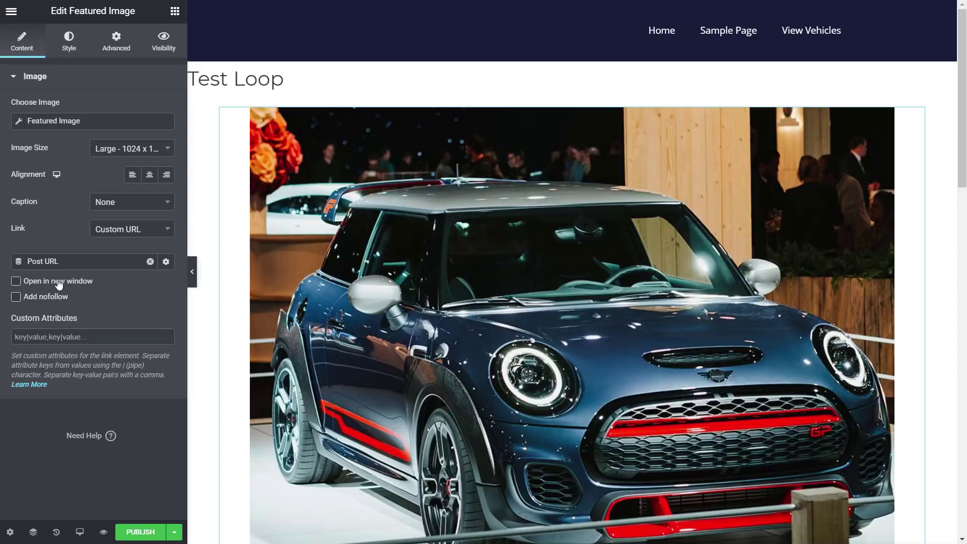
- Publish the loop template without adding any display condition
scroll(483, 365, "down", 5)
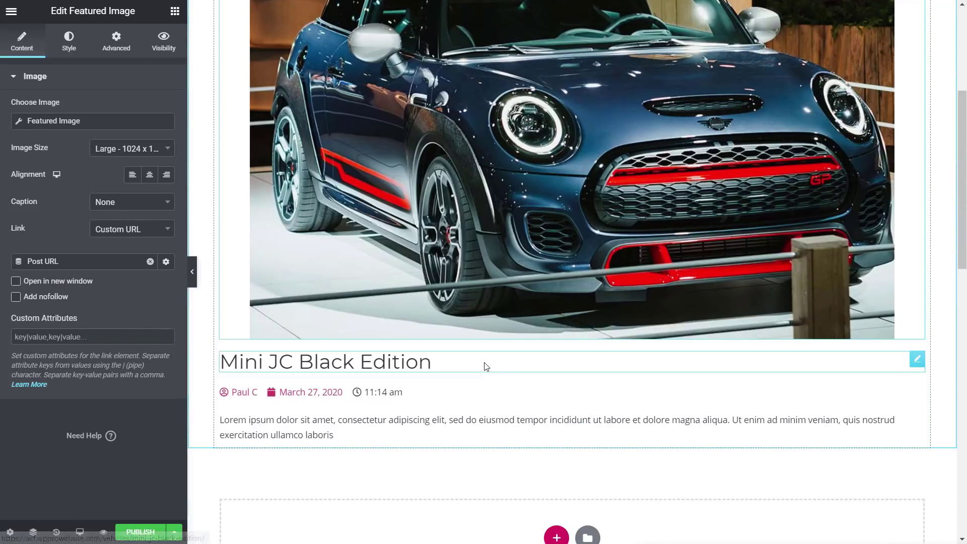
left_click(141, 532)
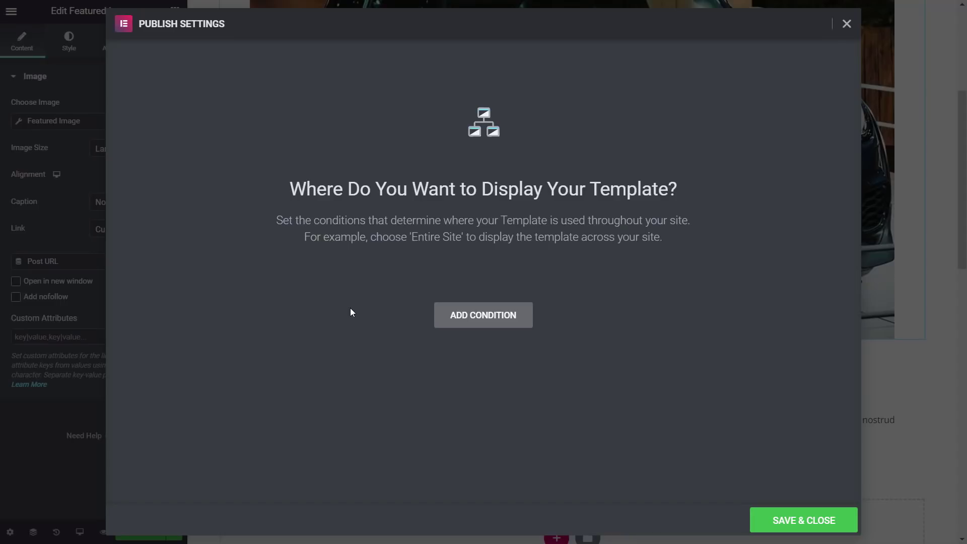
left_click(802, 518)
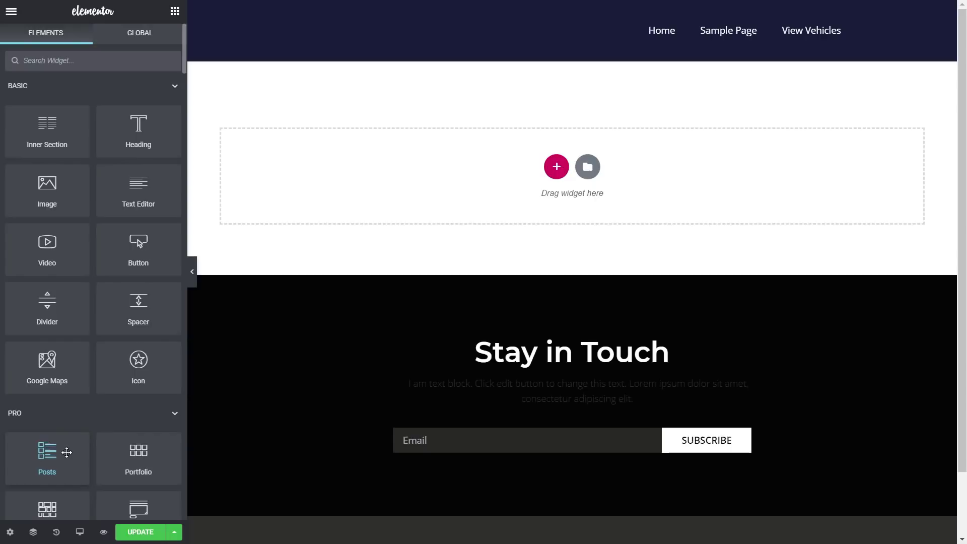
- Add a Posts widget to the empty page and give its section 50 px of top and bottom padding
scroll(66, 452, "down", 2)
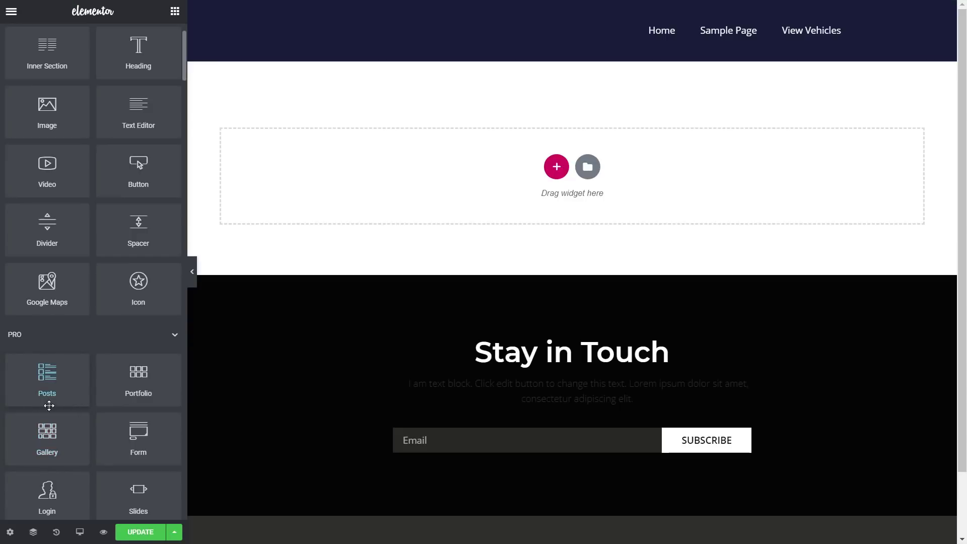
left_click_drag(22, 364, 400, 184)
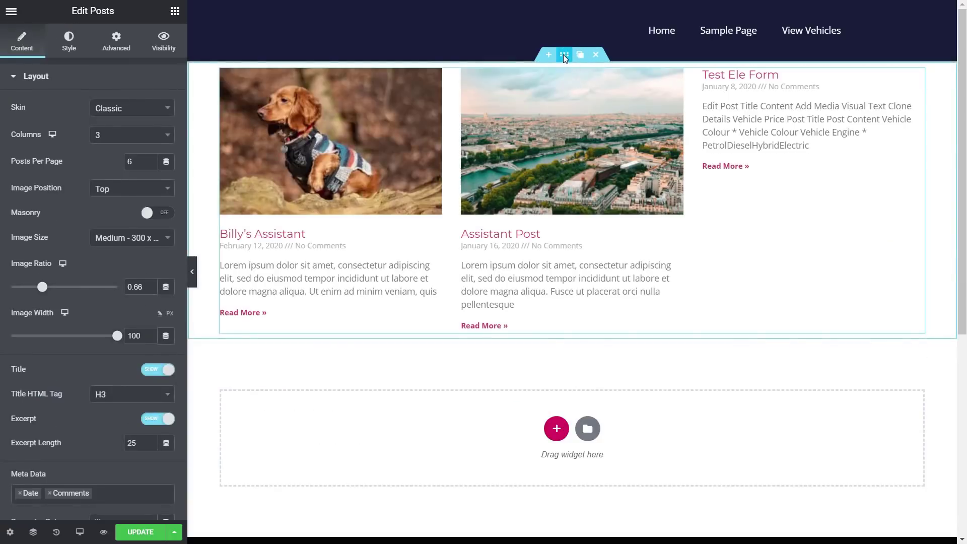
left_click(563, 55)
left_click(116, 40)
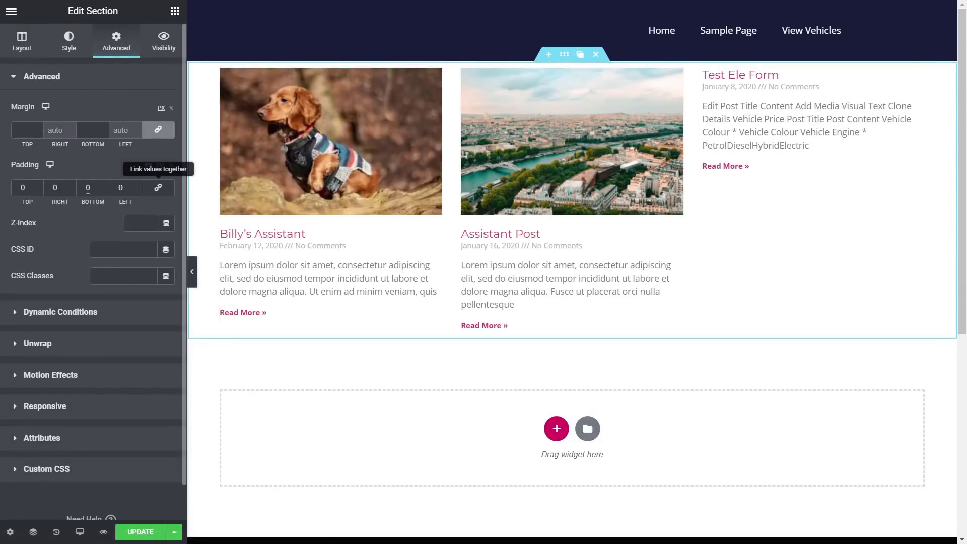
left_click(158, 187)
left_click(25, 188)
type("50")
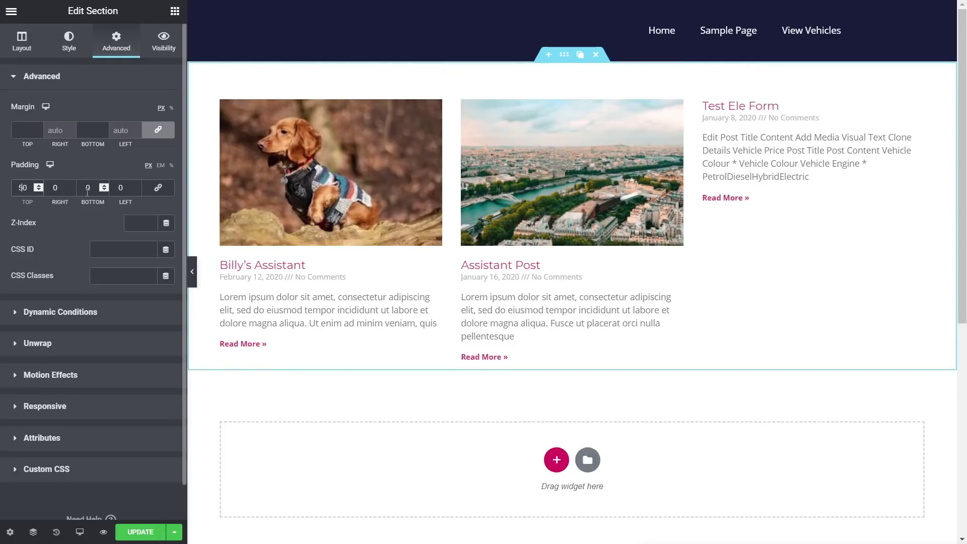
left_click(88, 187)
type("50")
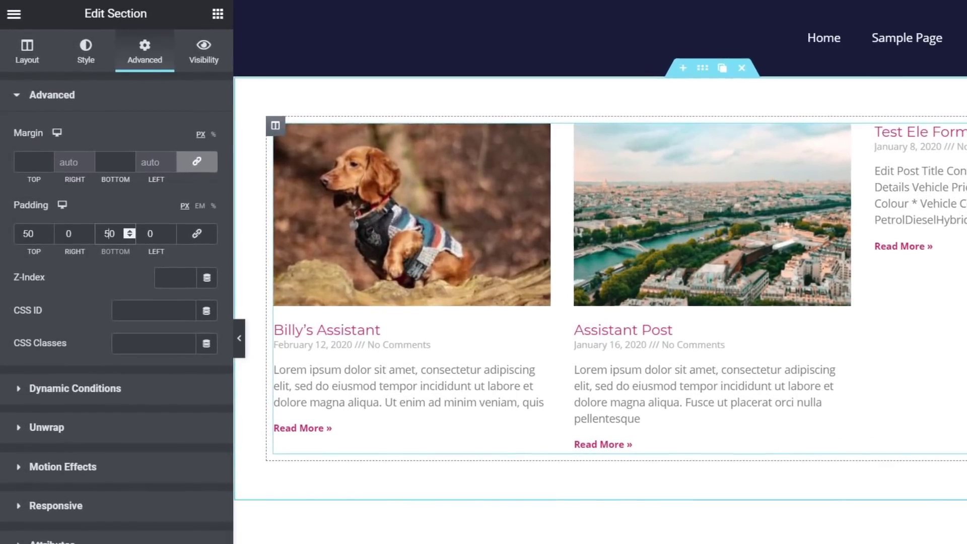
- Set the Posts widget's query source to Vehicles
left_click(653, 371)
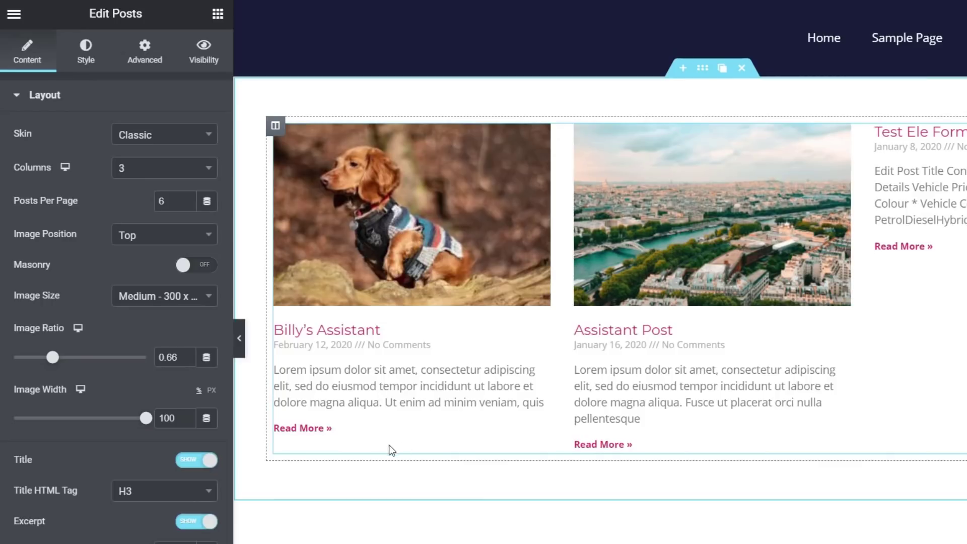
scroll(80, 357, "down", 6)
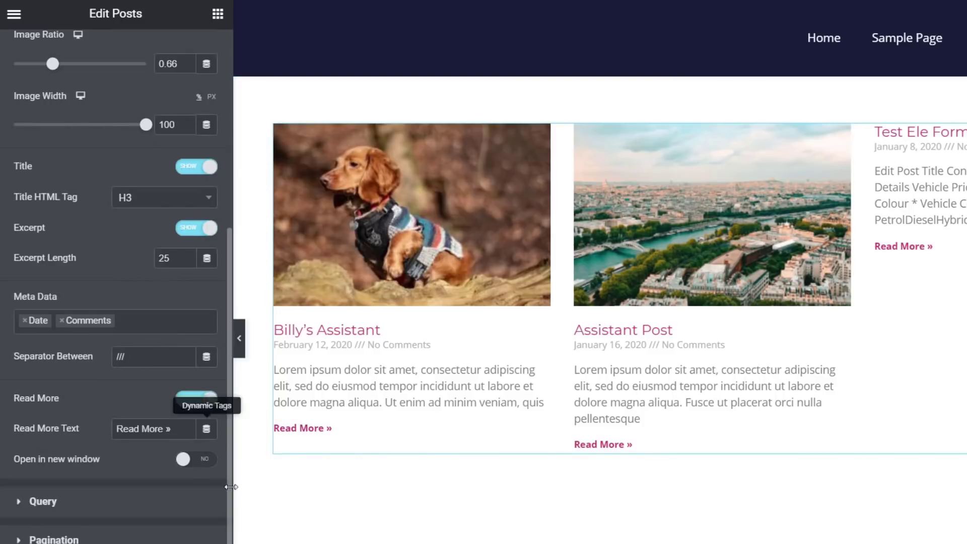
left_click(49, 503)
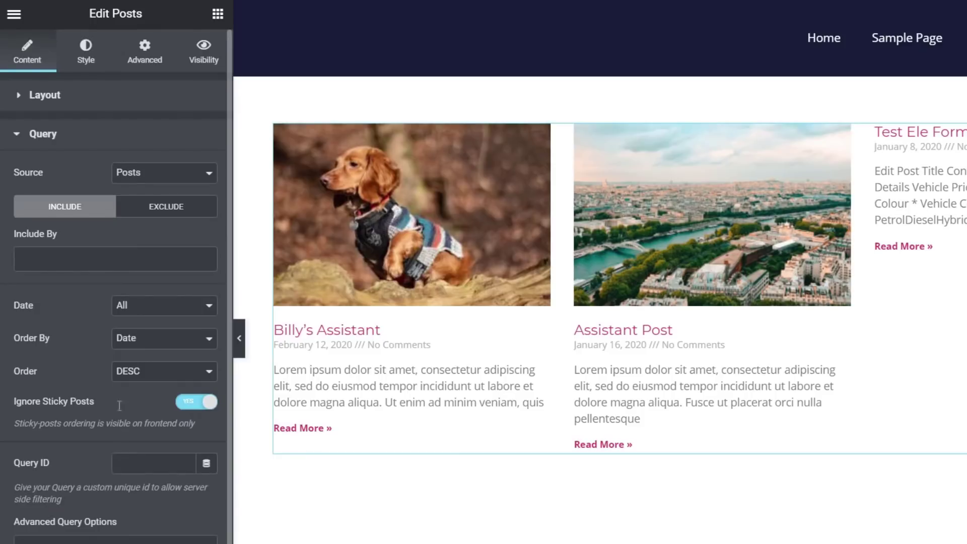
left_click(132, 176)
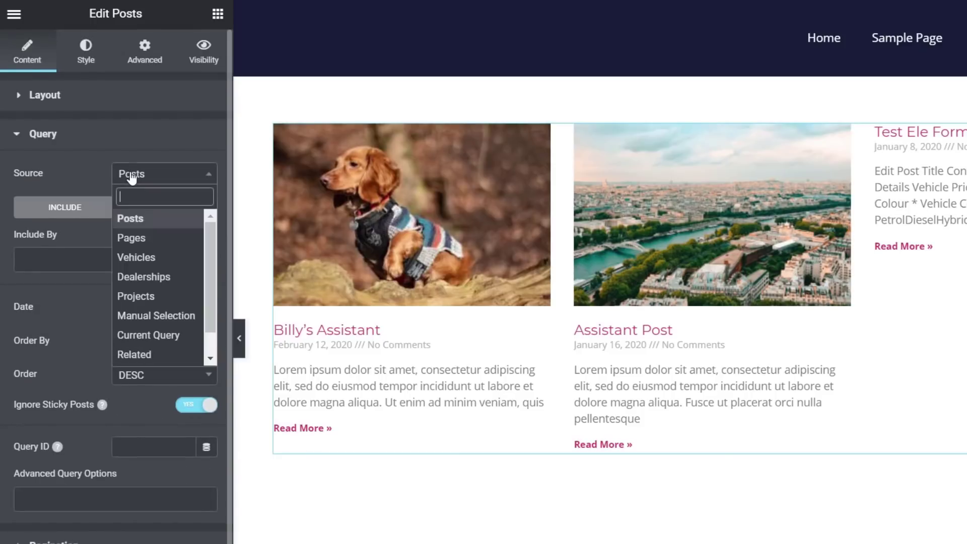
left_click(156, 261)
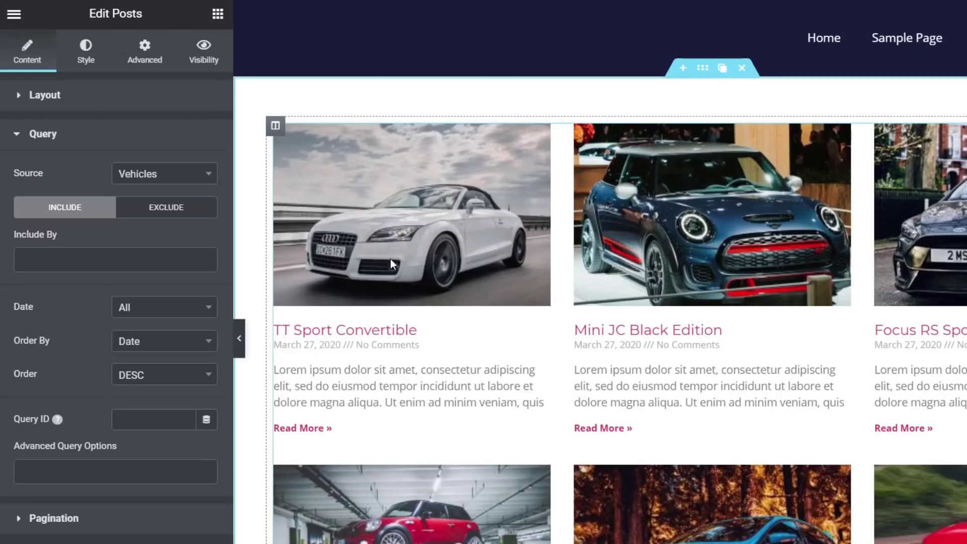
- Switch the Posts widget's skin to Custom and use Test Loop as its default template
left_click(49, 99)
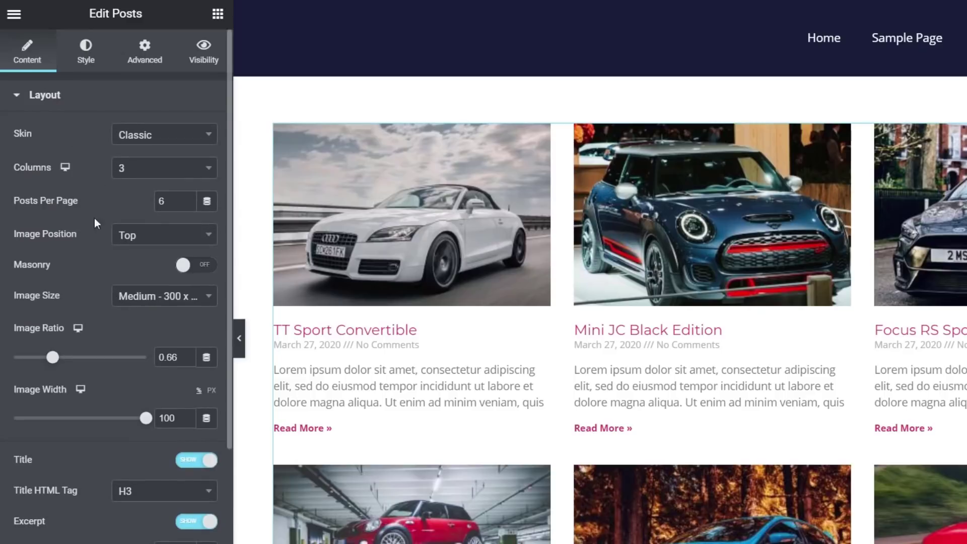
left_click(148, 141)
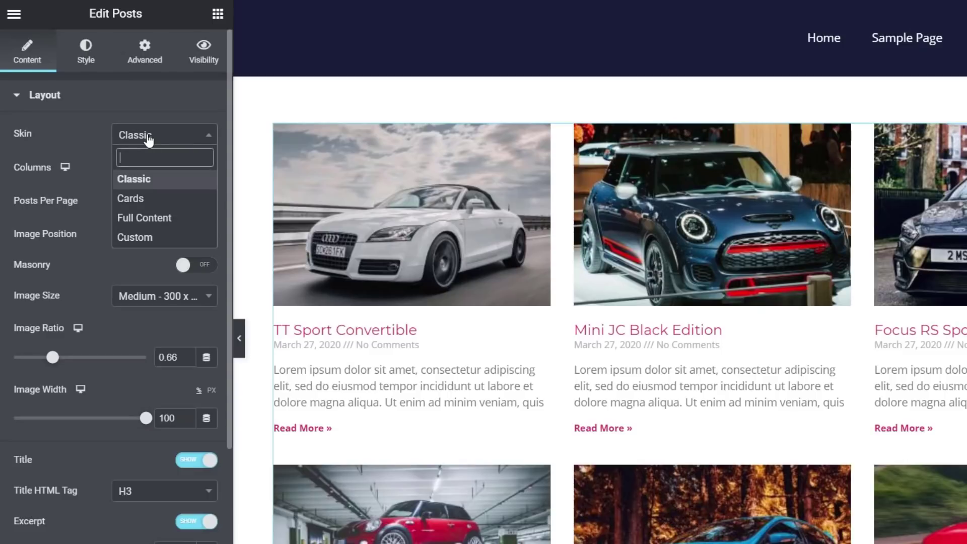
left_click(134, 237)
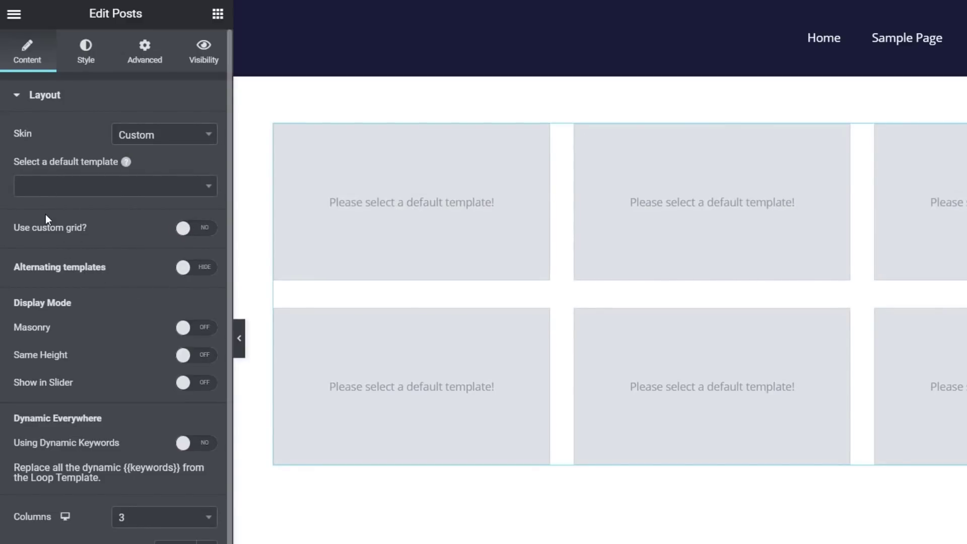
left_click(116, 195)
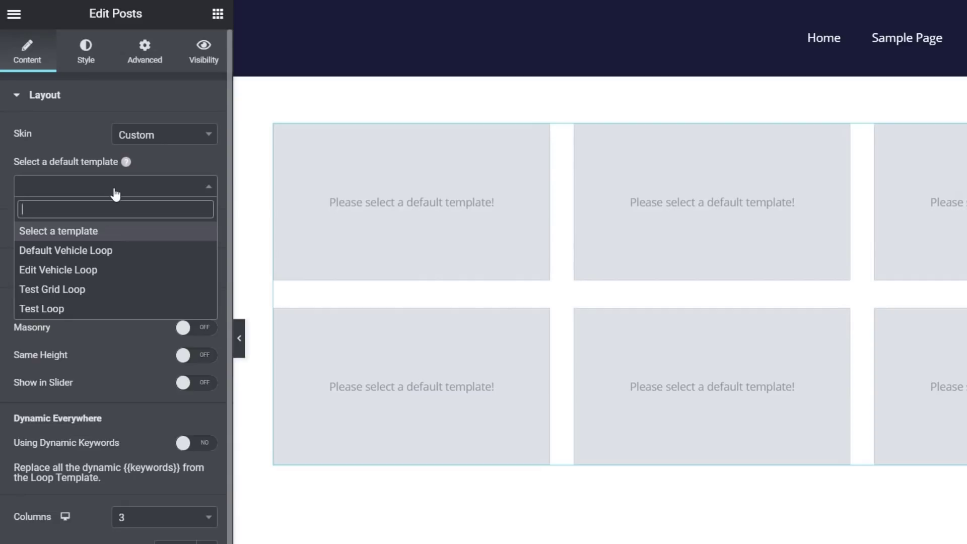
left_click(55, 310)
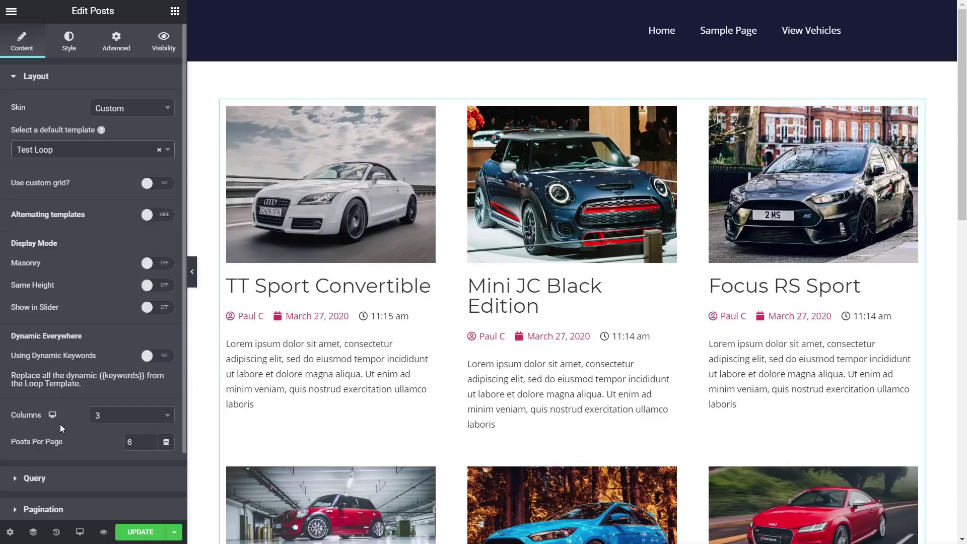
- Try the vehicle posts grid with 2 columns and return it to 3 columns
left_click(135, 417)
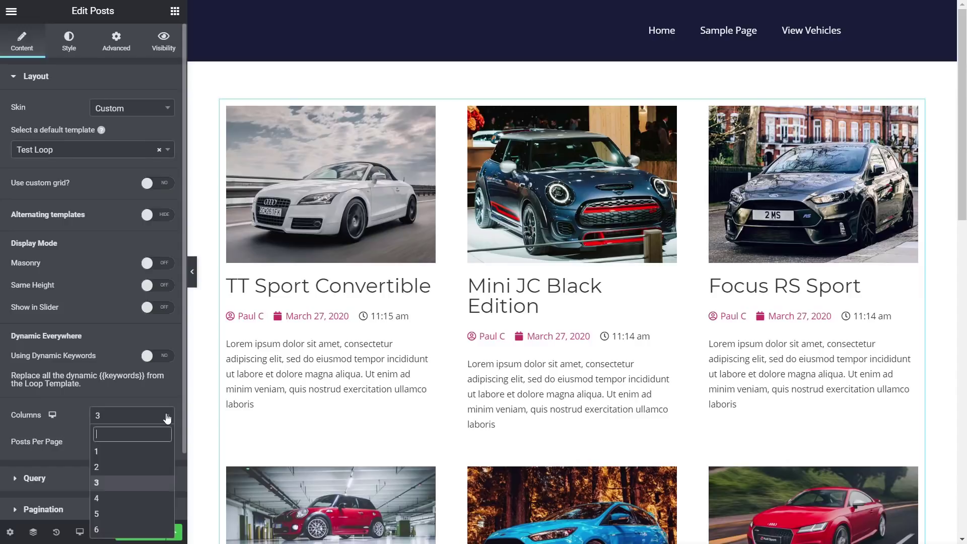
left_click(112, 466)
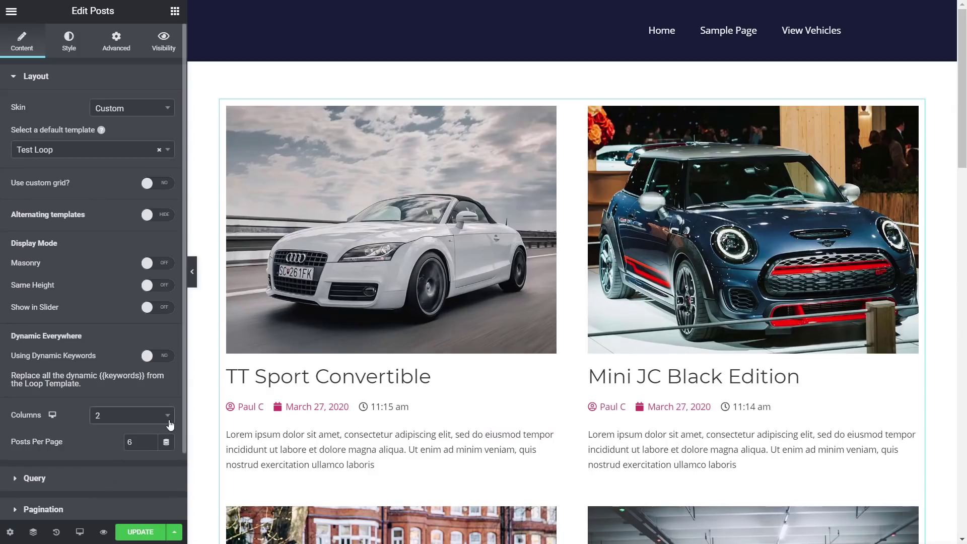
scroll(372, 391, "down", 3)
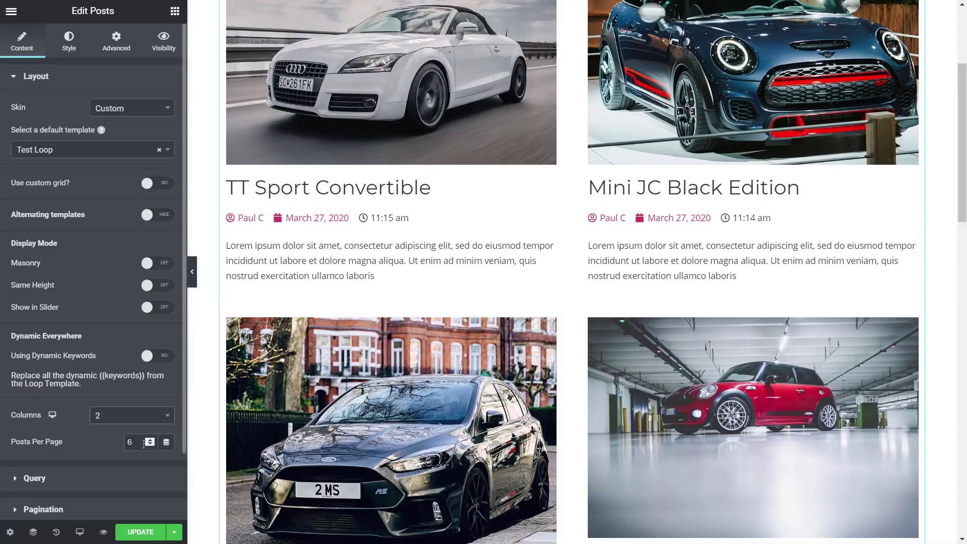
left_click(164, 418)
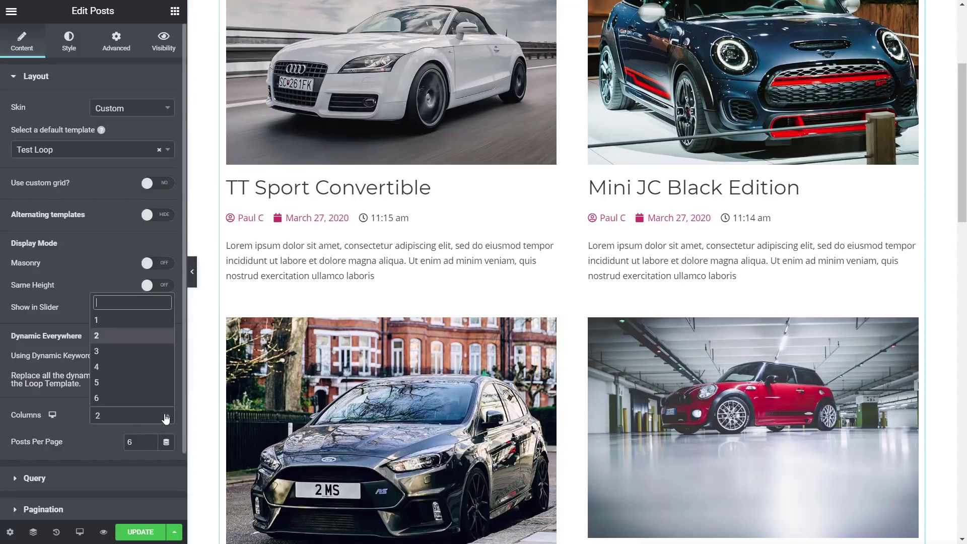
left_click(123, 352)
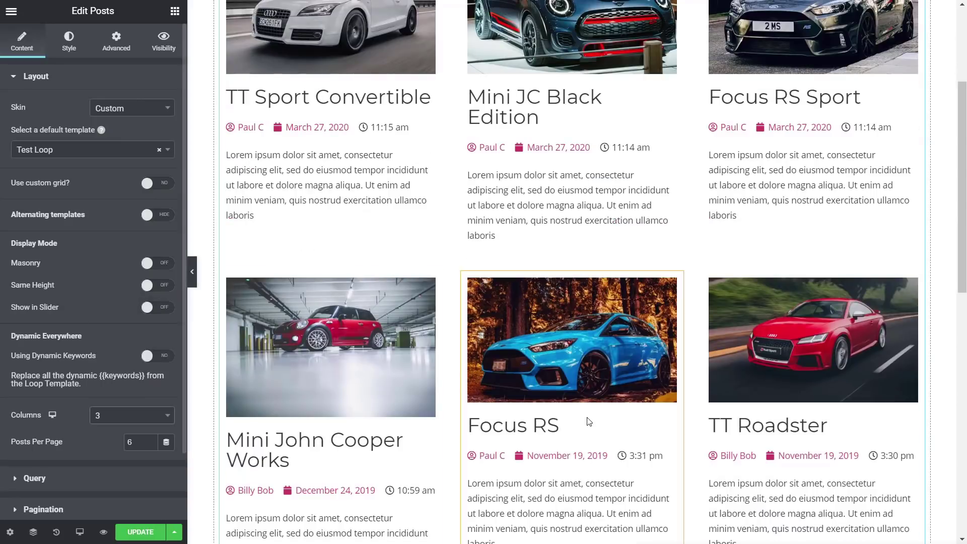
- Examine the vehicle grid, then review the query's date range choices and its exclude settings
scroll(557, 416, "down", 4)
scroll(557, 411, "down", 3)
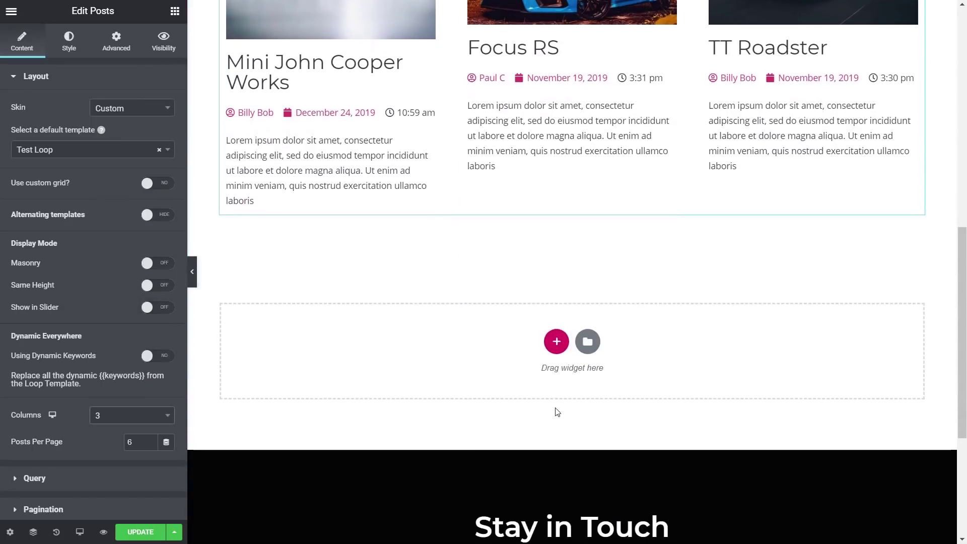
scroll(556, 411, "up", 5)
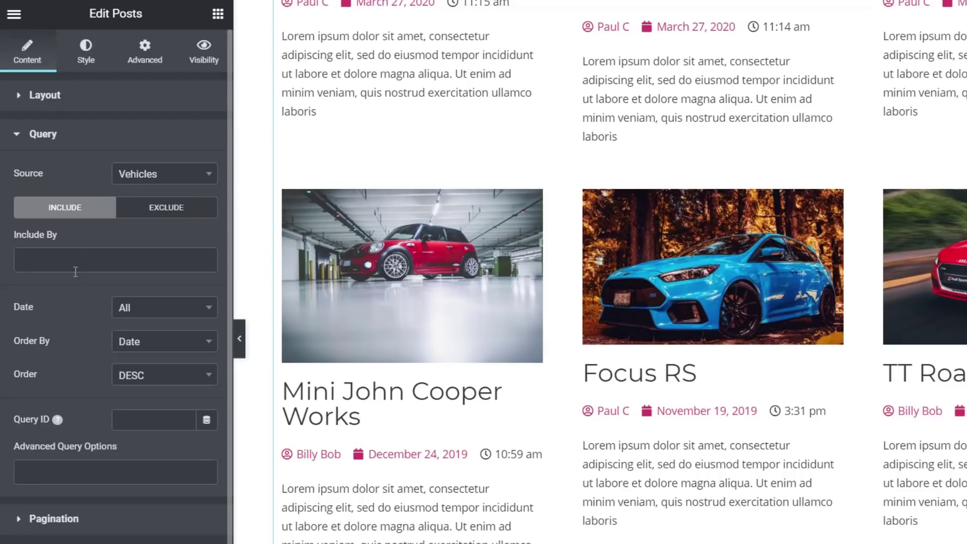
left_click(142, 310)
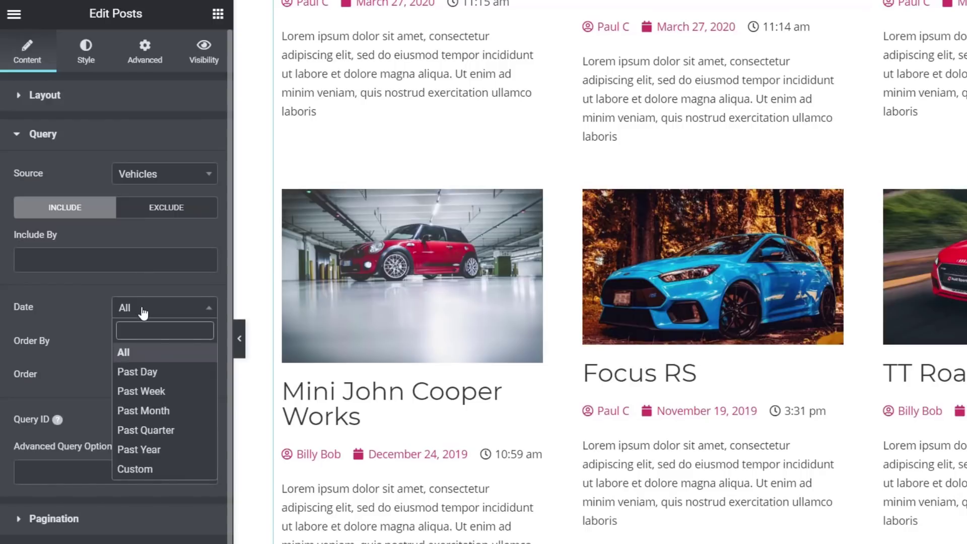
left_click(93, 315)
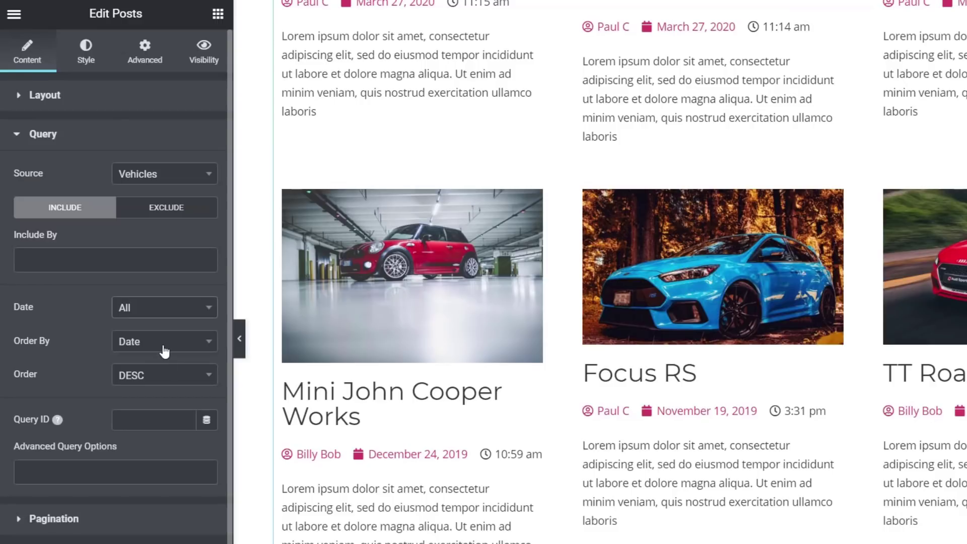
left_click(171, 220)
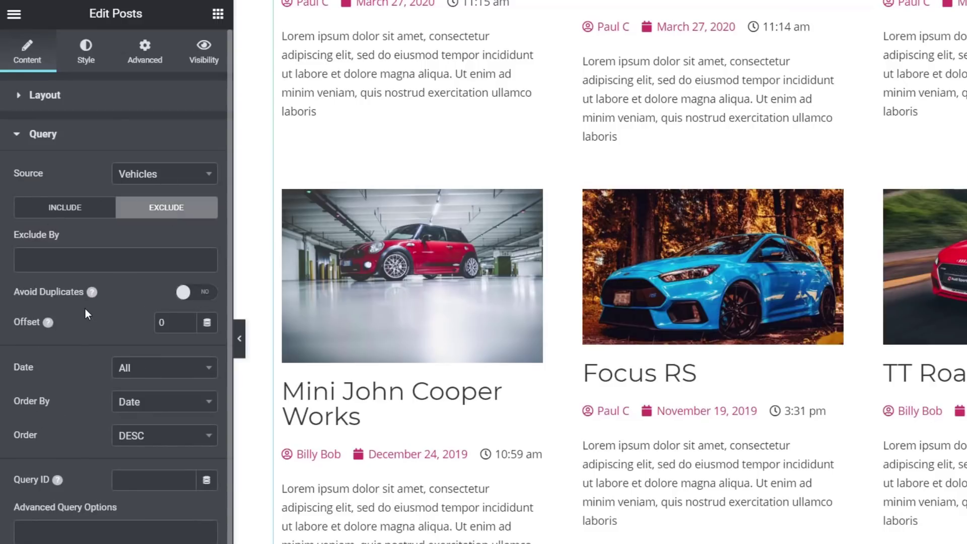
left_click(77, 213)
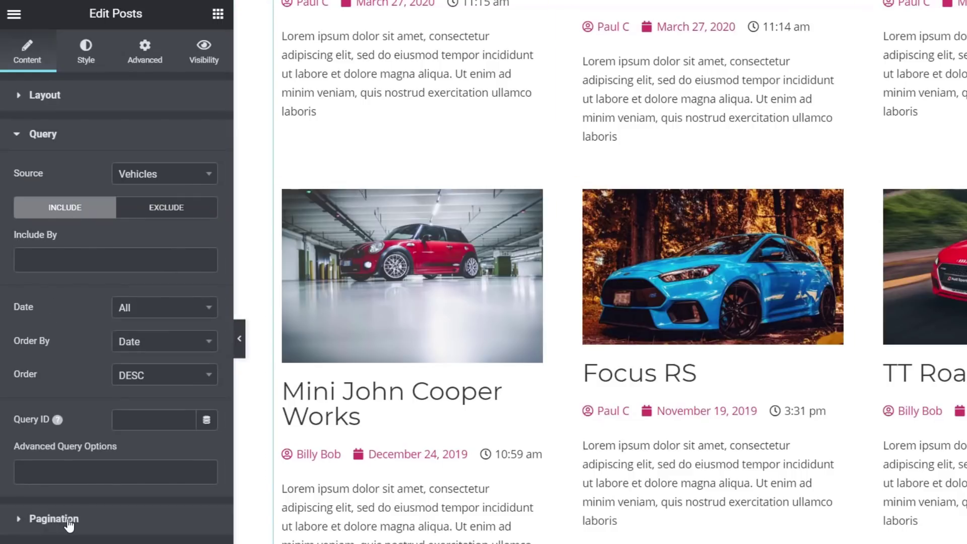
- Set the Posts widget's pagination to Numbers + Previous/Next and reopen its layout settings
left_click(69, 525)
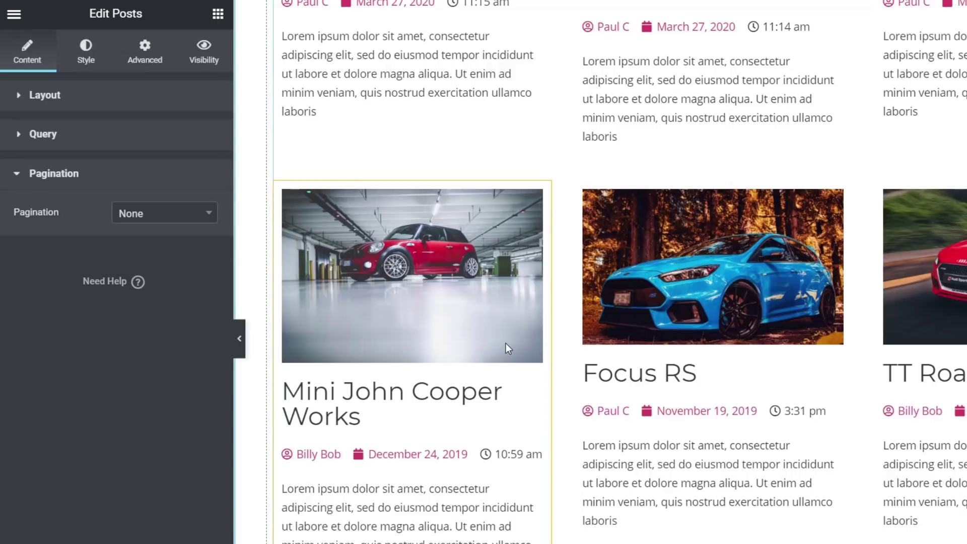
scroll(592, 403, "down", 5)
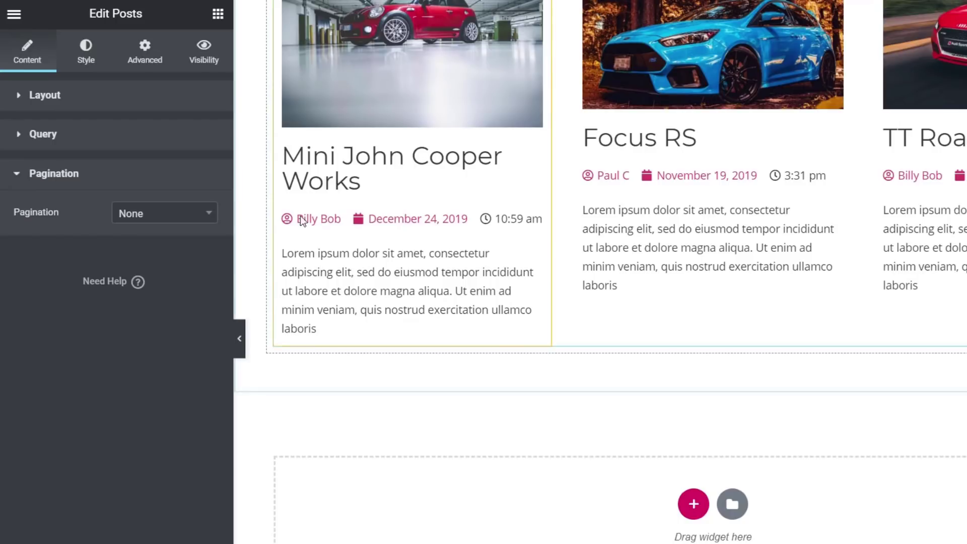
left_click(195, 216)
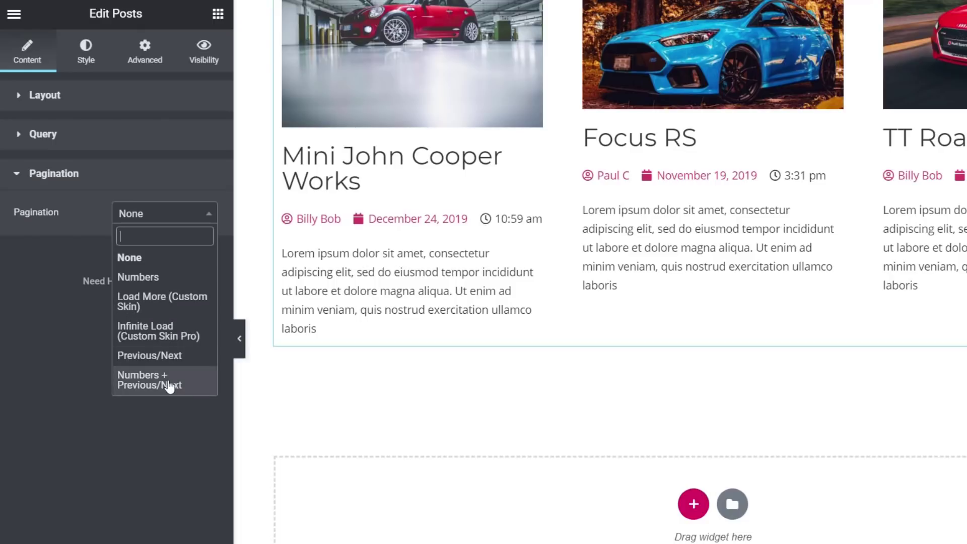
left_click(150, 380)
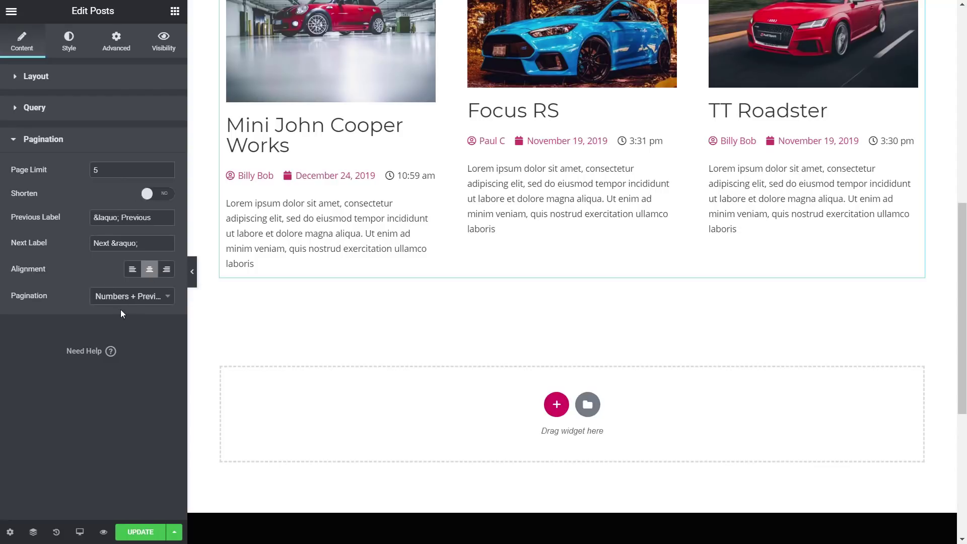
scroll(417, 276, "up", 10)
scroll(417, 274, "down", 4)
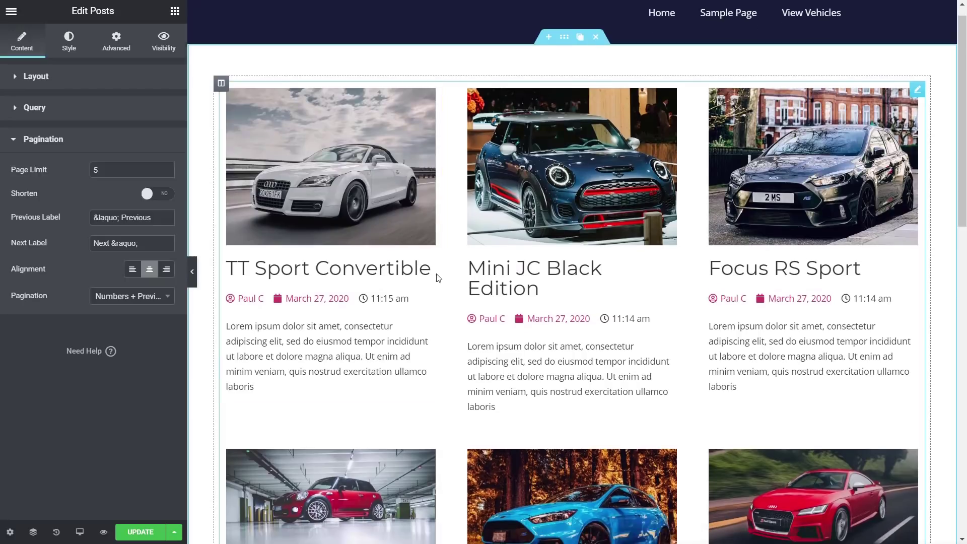
left_click(48, 82)
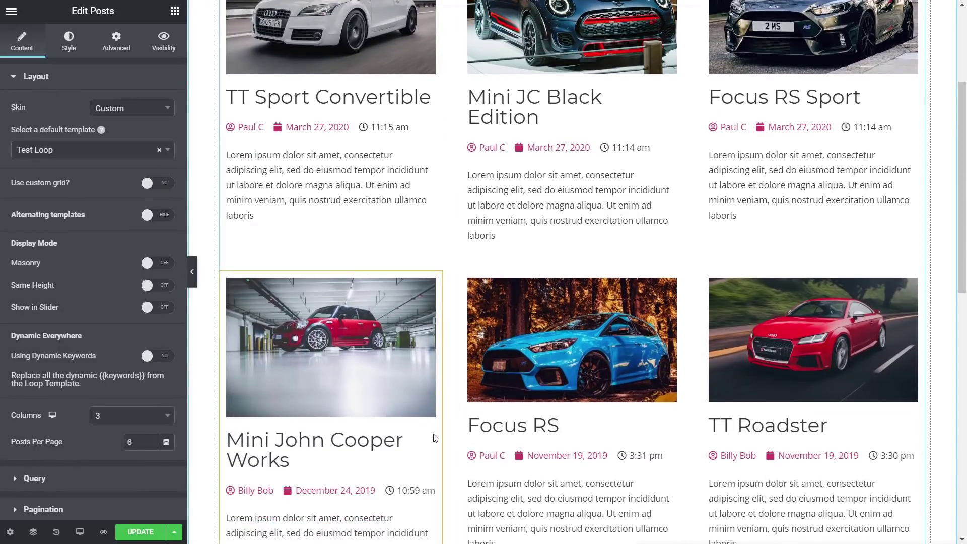
scroll(504, 441, "down", 5)
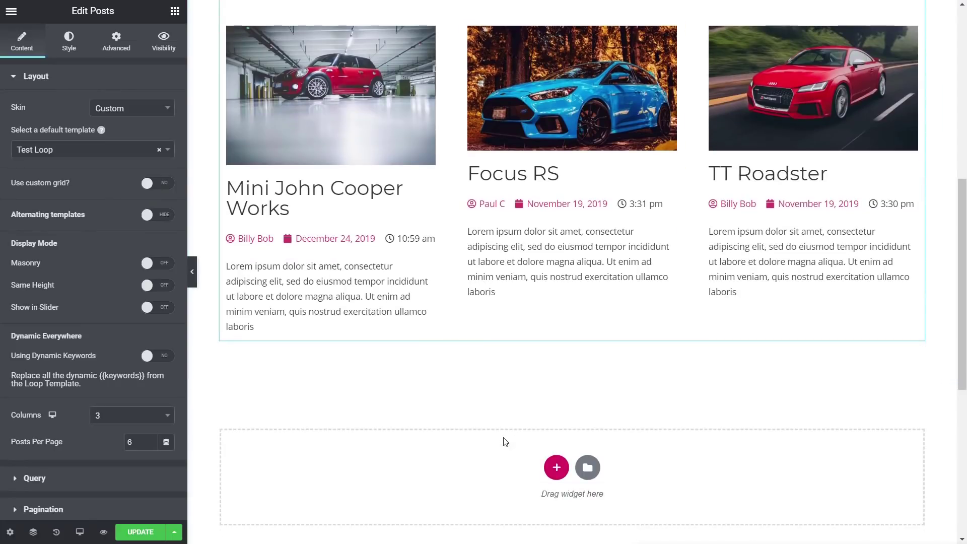
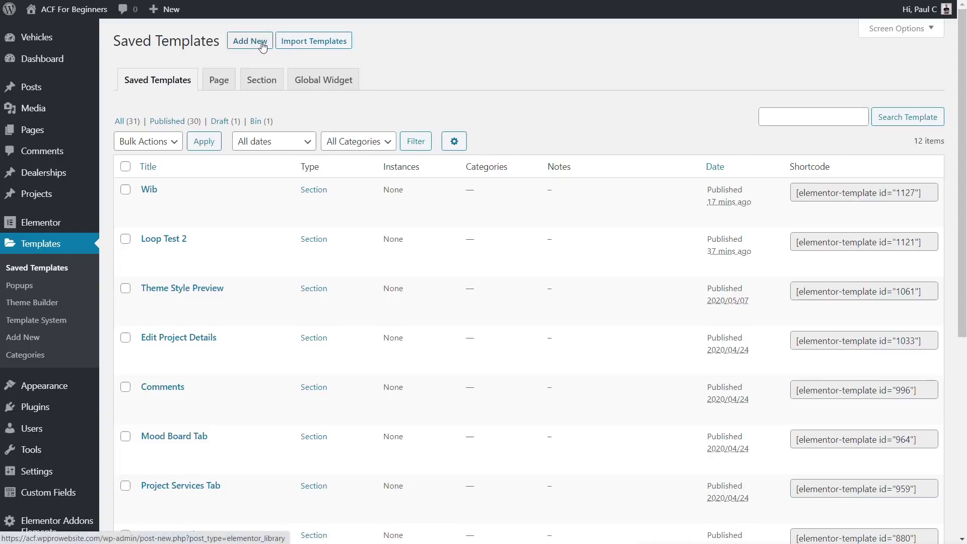
- Create a new Section template named "Dynamicooo Loop" and dismiss the block library to start from an empty canvas
left_click(266, 83)
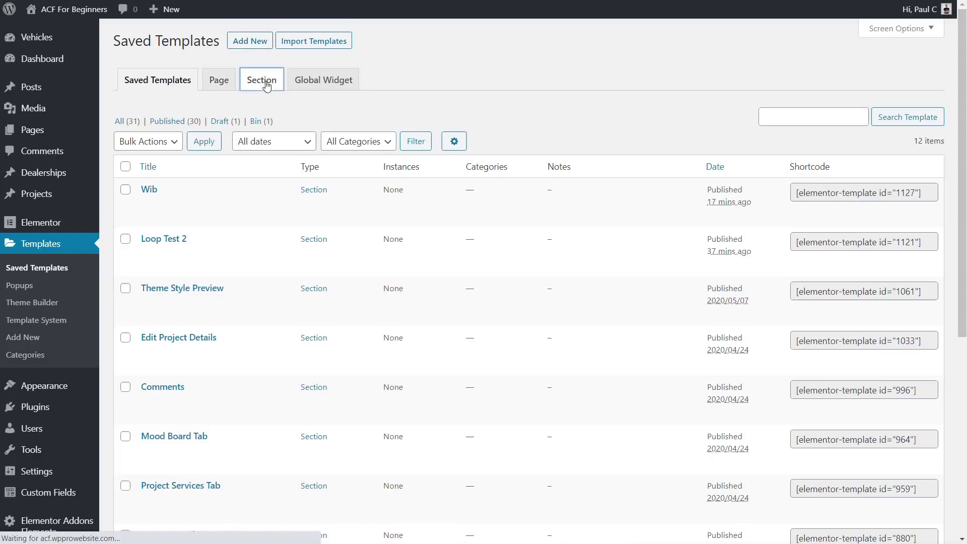
left_click(253, 41)
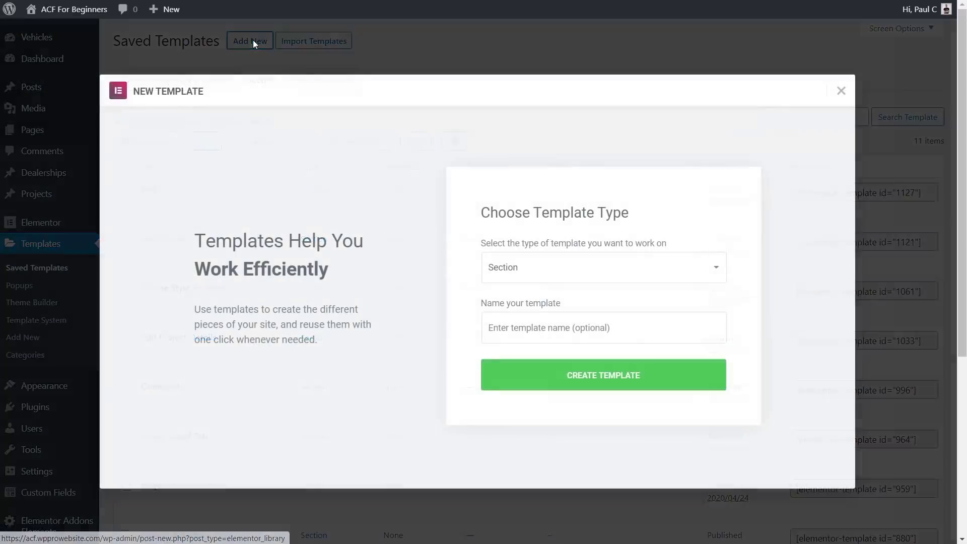
left_click(563, 330)
type("D")
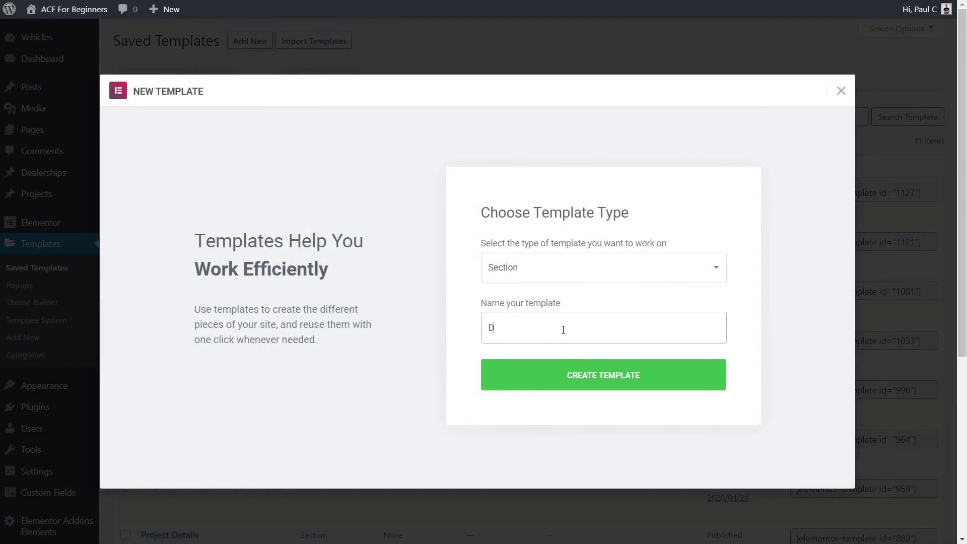
type("ynamicooo")
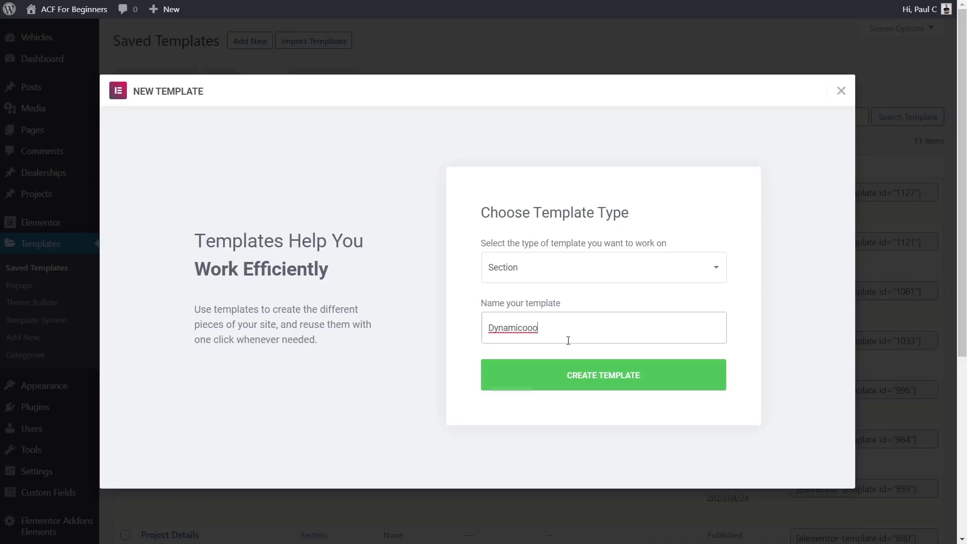
type("Loop")
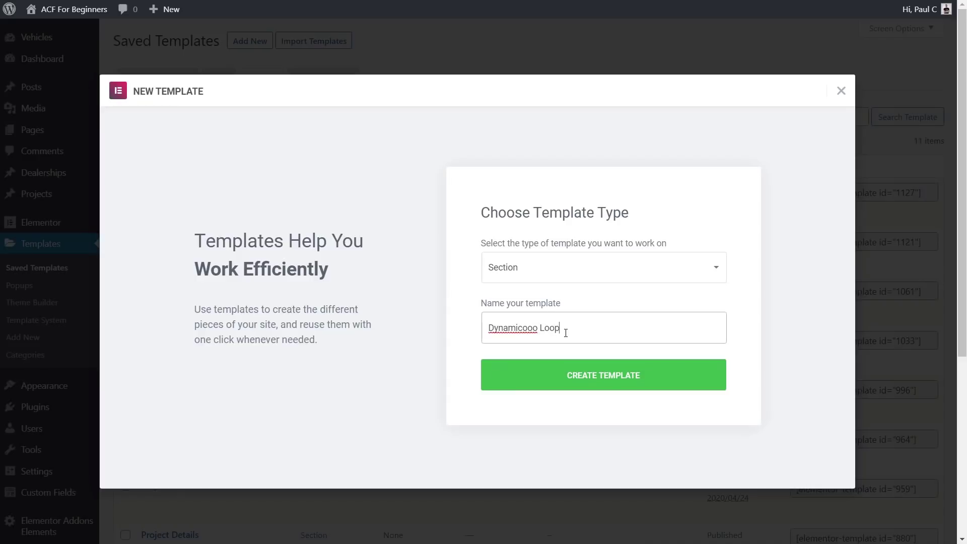
left_click(584, 374)
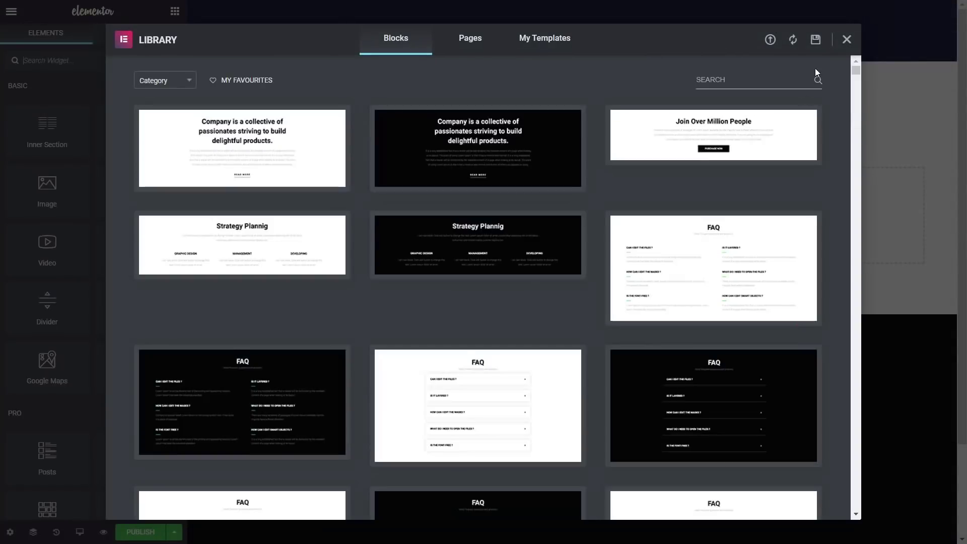
left_click(845, 40)
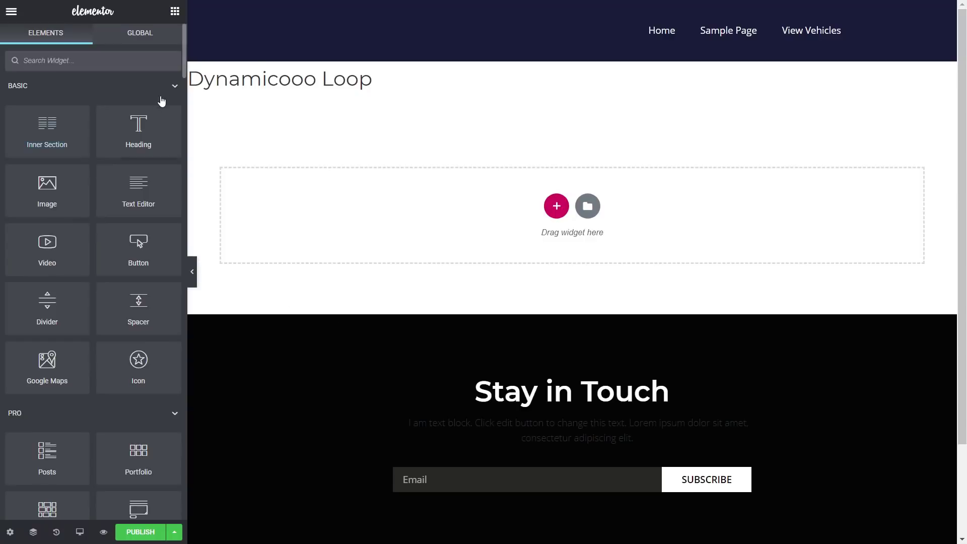
- Collapse the Basic, Pro and General widget categories and look through the Dynamic Content post widgets
scroll(169, 91, "down", 10)
scroll(156, 143, "up", 8)
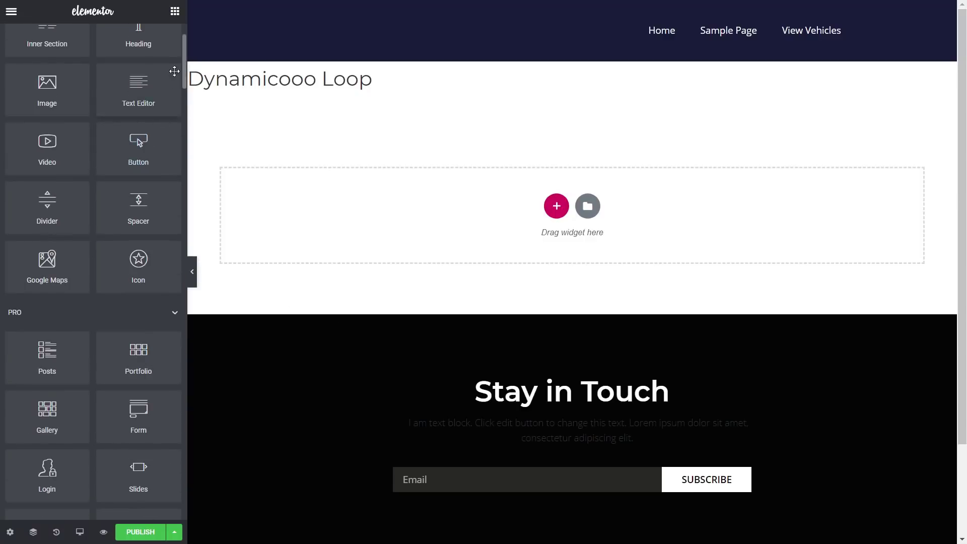
scroll(159, 161, "up", 3)
left_click(174, 85)
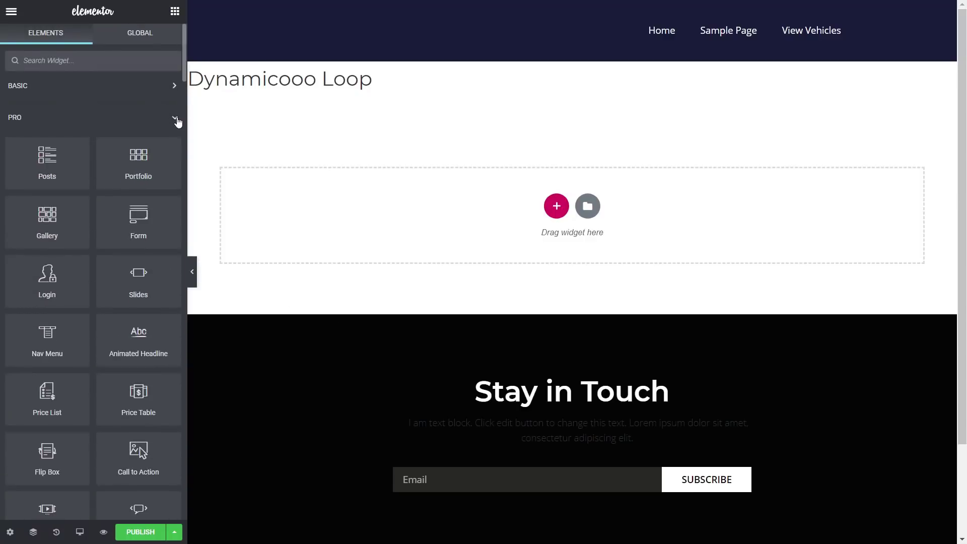
left_click(175, 118)
left_click(175, 149)
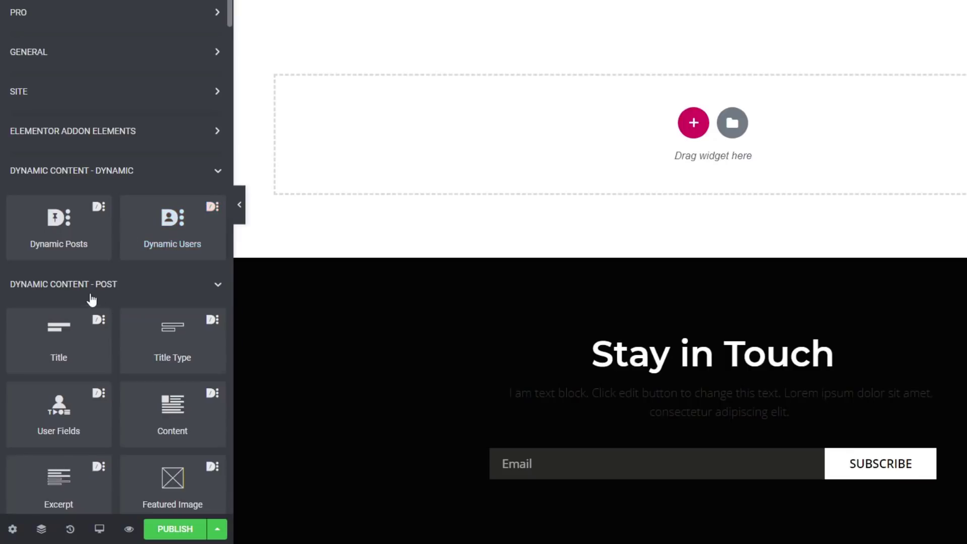
scroll(123, 292, "down", 14)
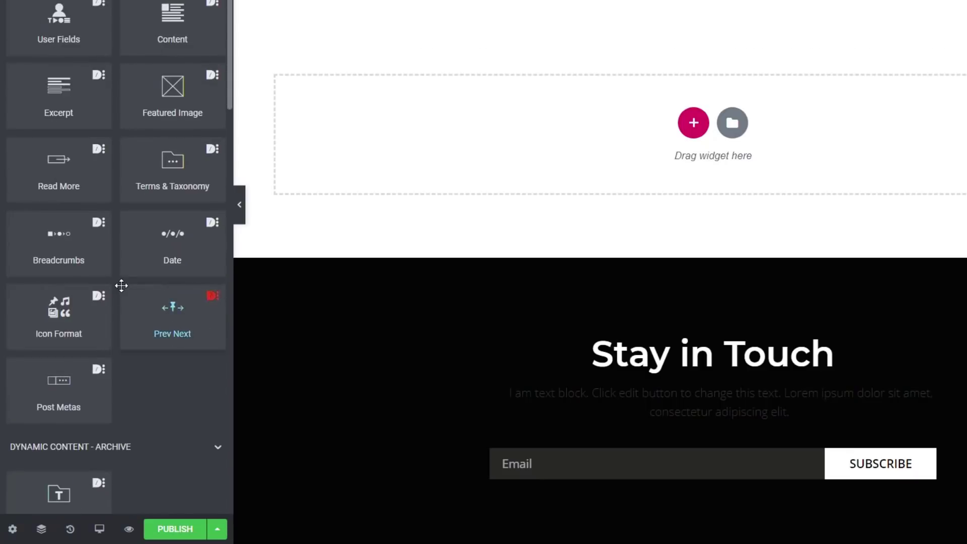
- Add a Featured Image widget to the template with Medium Large size, centred alignment and a link to the Post URL
scroll(121, 286, "up", 9)
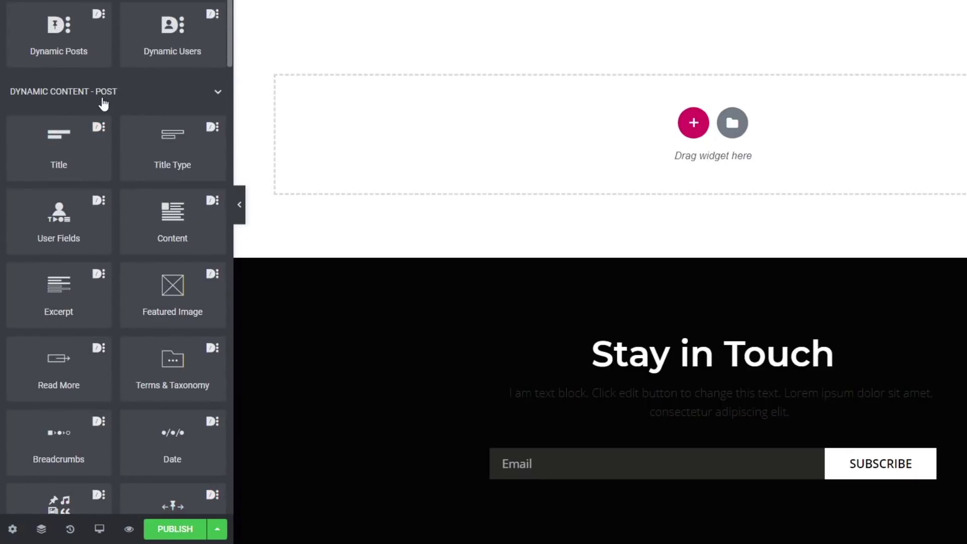
scroll(115, 169, "down", 2)
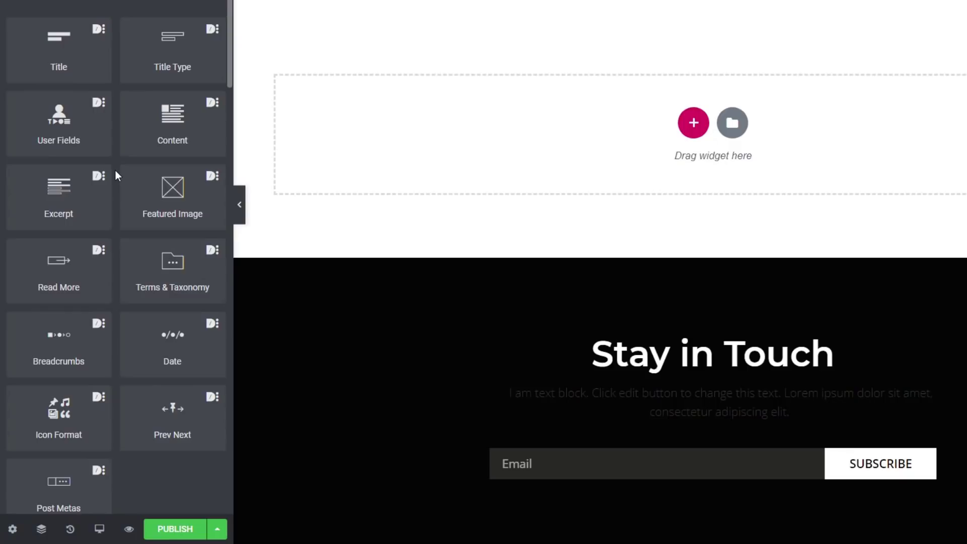
left_click_drag(164, 191, 443, 153)
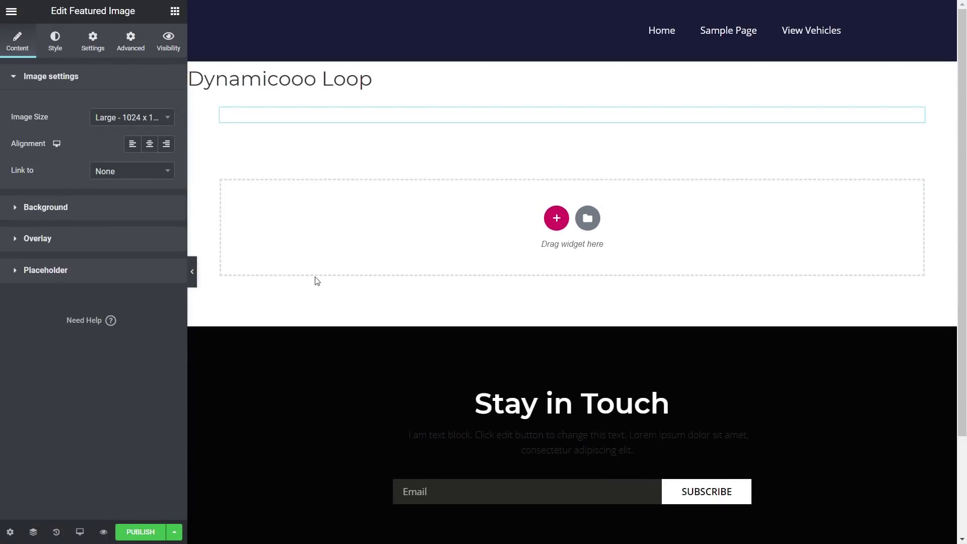
left_click(166, 122)
left_click(135, 202)
left_click(150, 148)
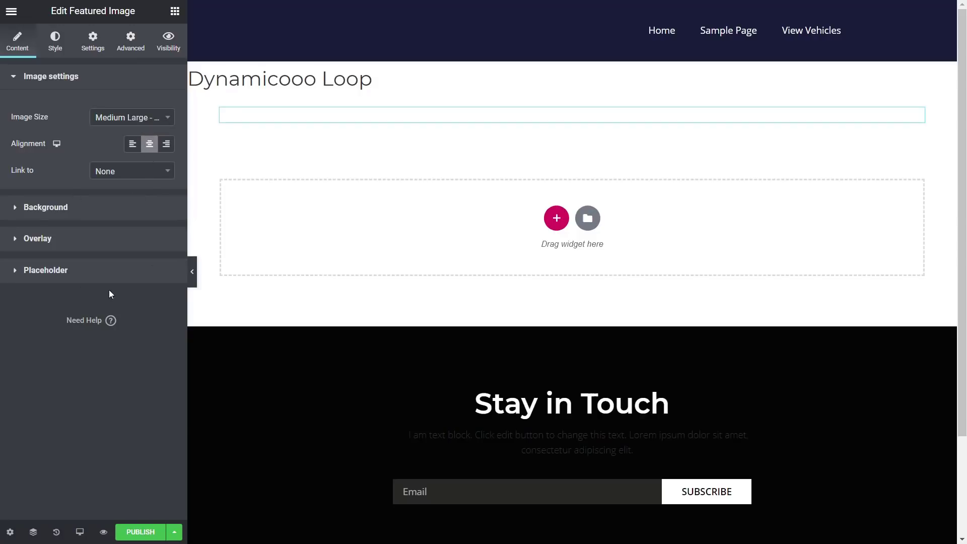
left_click(158, 173)
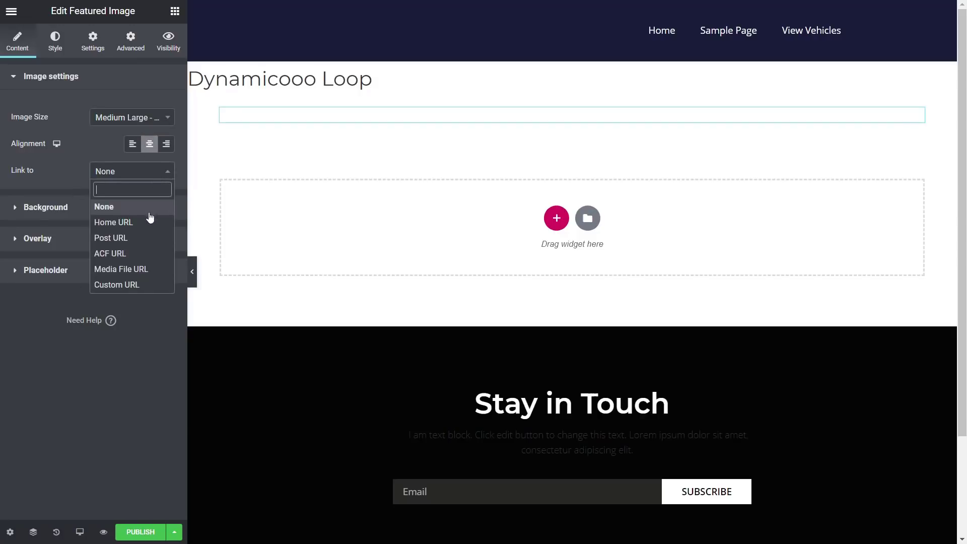
left_click(132, 239)
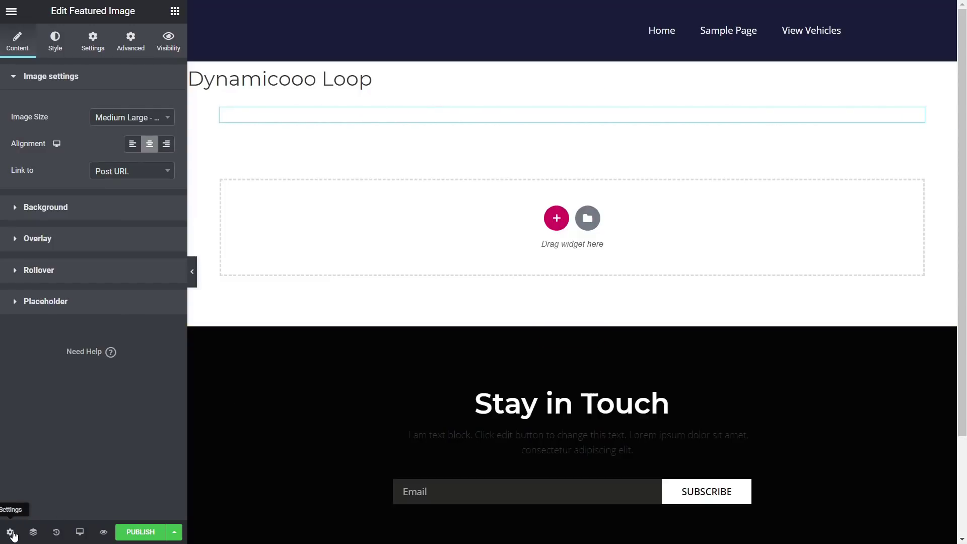
- Set the template's dynamic content preview to the Vehicle "Mini JC Black Edition" and apply it
left_click(10, 532)
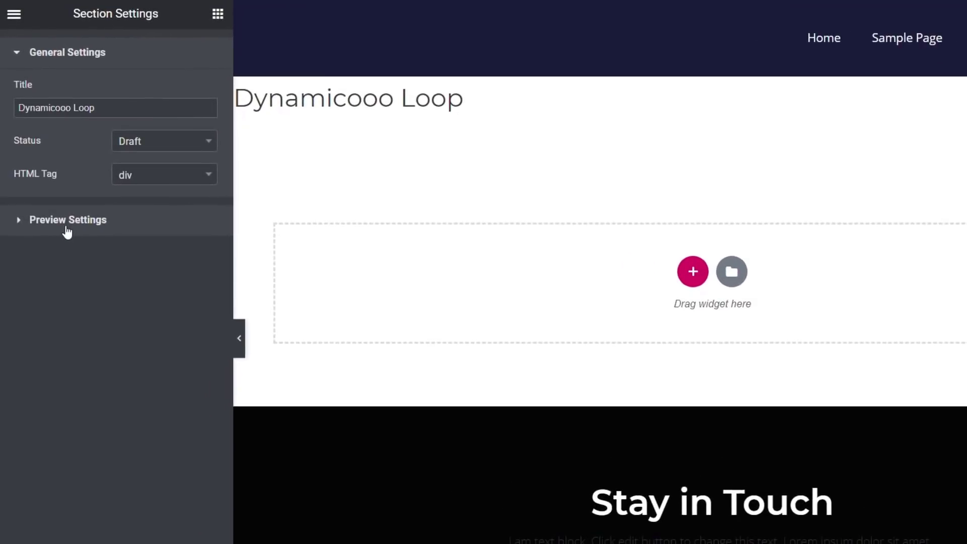
left_click(66, 226)
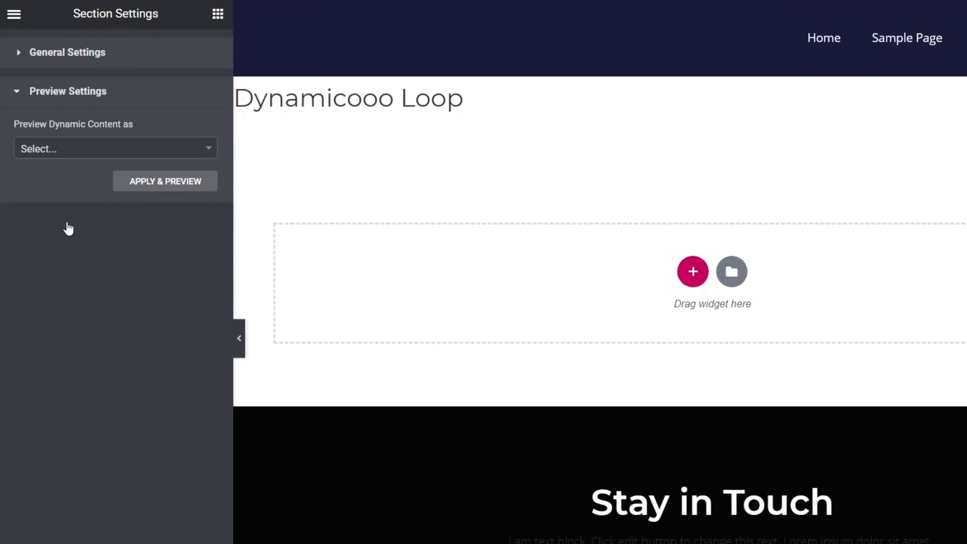
left_click(111, 150)
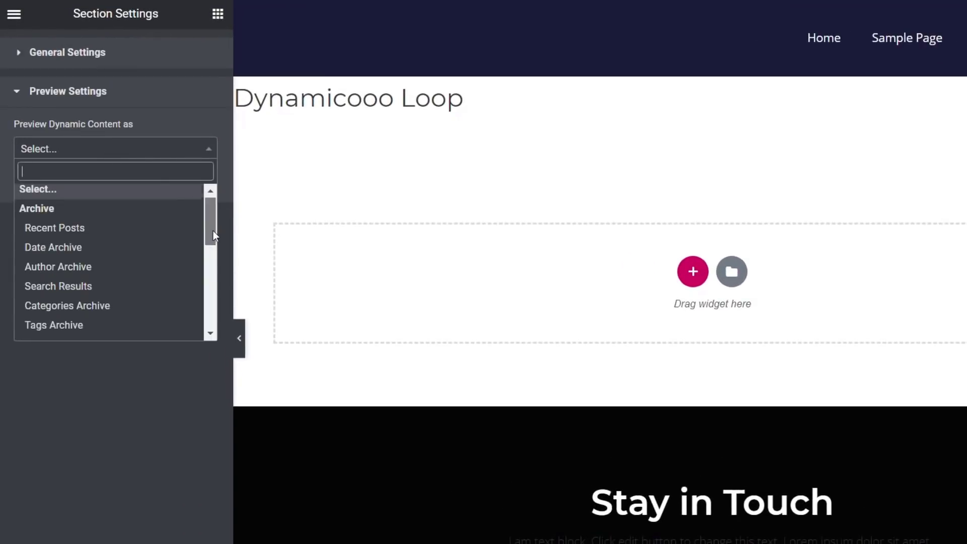
left_click_drag(213, 236, 216, 307)
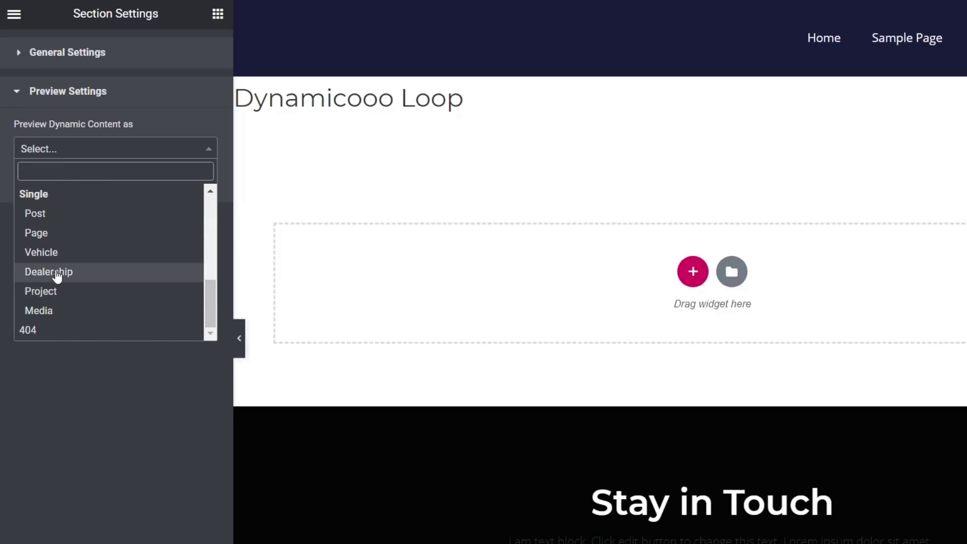
left_click(51, 255)
left_click(74, 200)
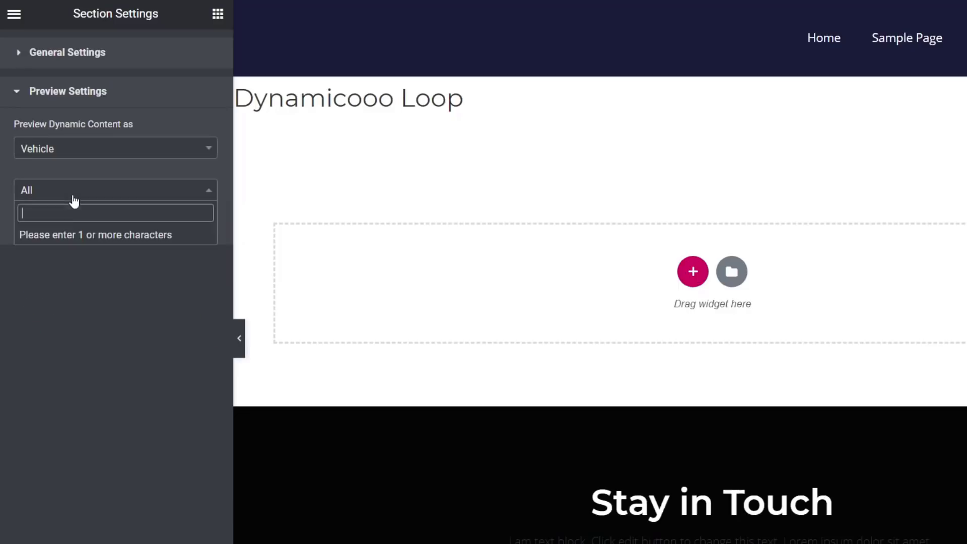
type("mini")
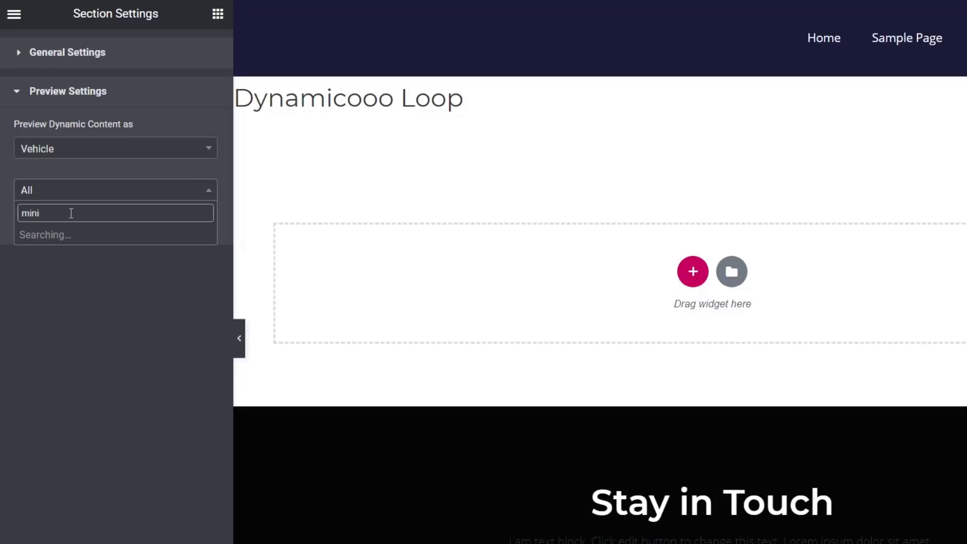
left_click(85, 235)
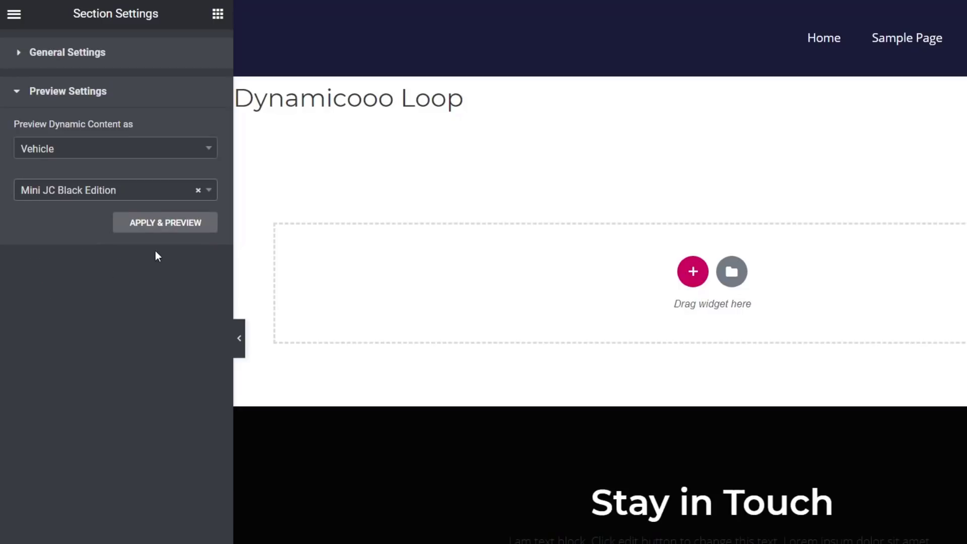
left_click(162, 222)
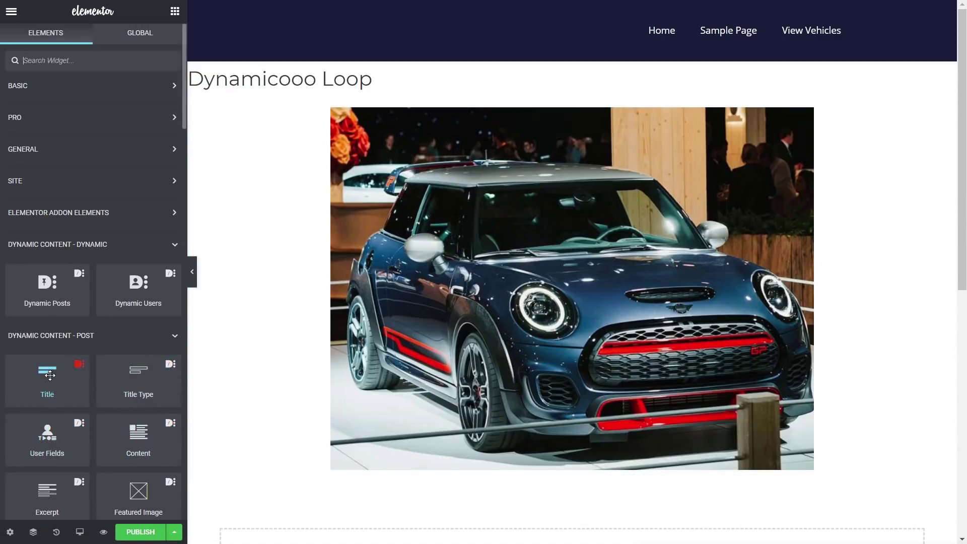
- Add Title and Post Metas widgets below the featured image, with the meta field set to Vehicle Price [number]
left_click_drag(50, 375, 417, 496)
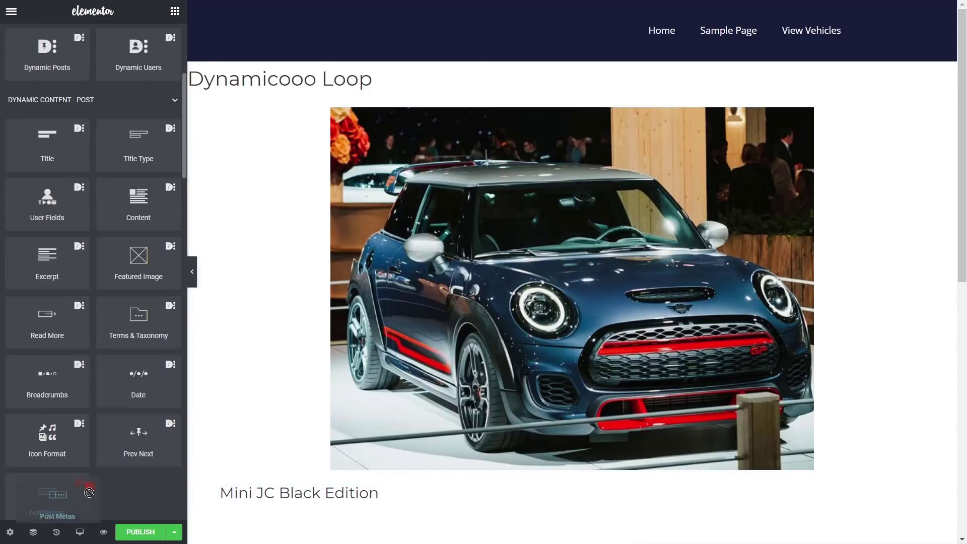
left_click_drag(50, 496, 457, 533)
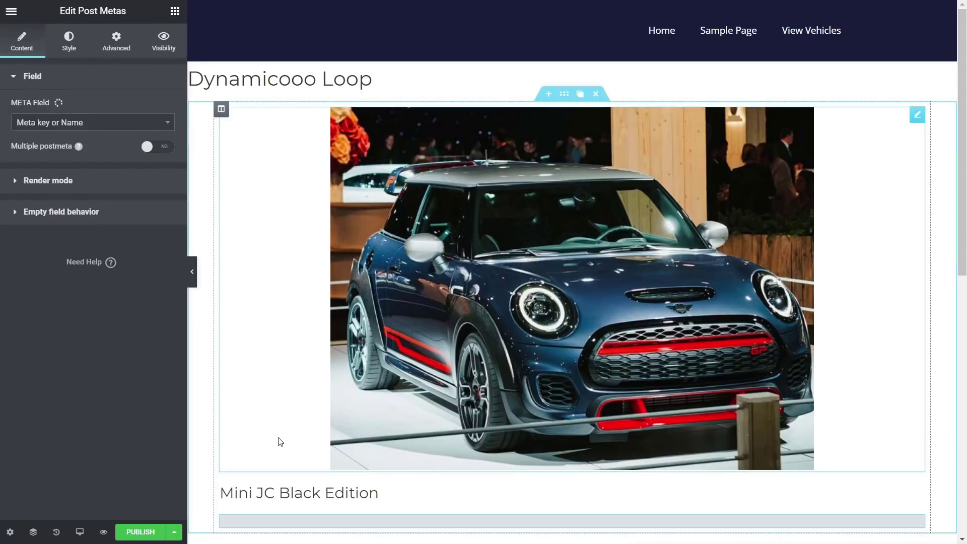
left_click(156, 125)
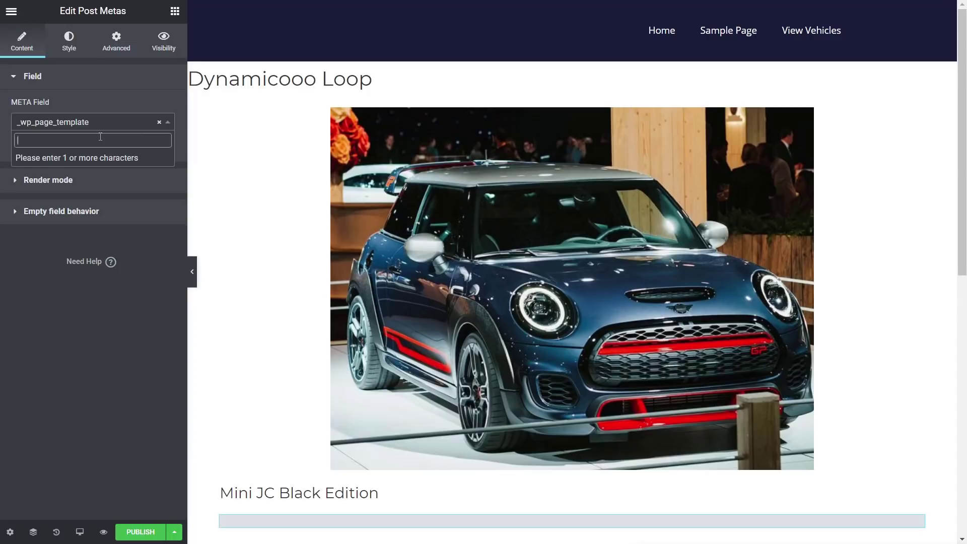
type("price")
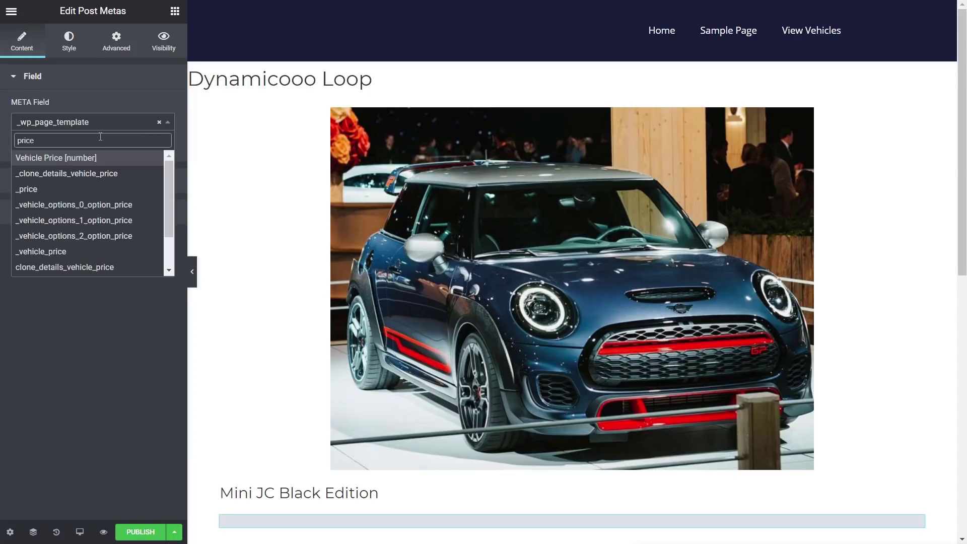
left_click(59, 160)
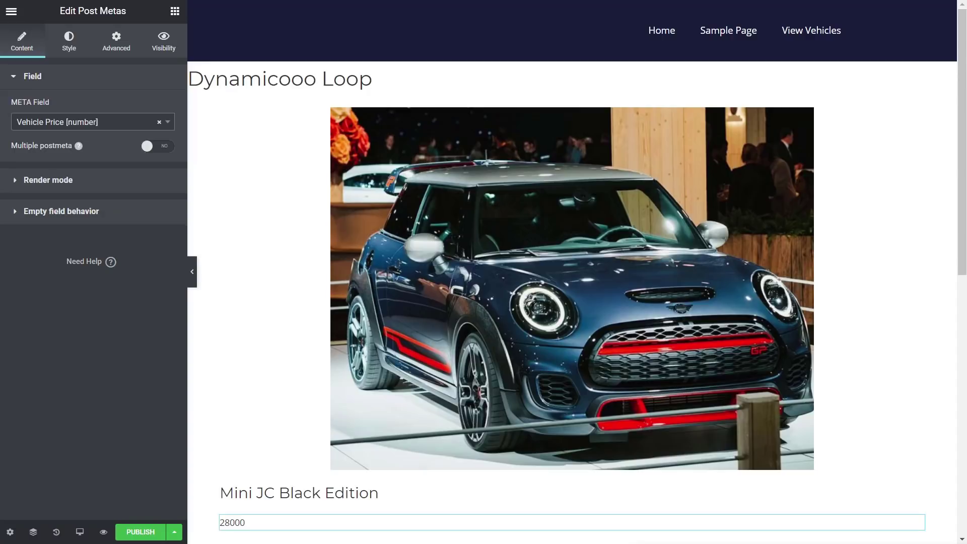
- Enable multiple postmeta for the vehicle price and set its render mode to CUSTOM
left_click(157, 146)
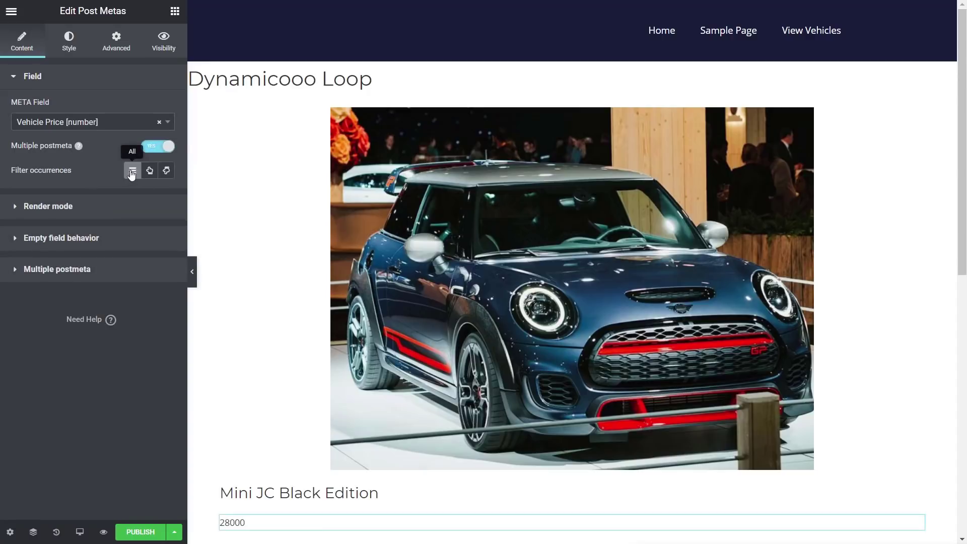
left_click(60, 208)
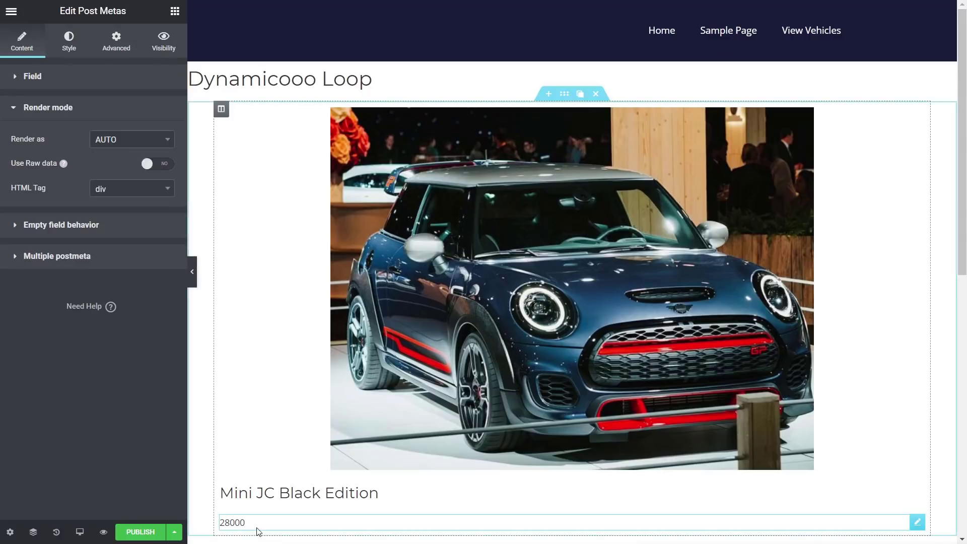
left_click(167, 143)
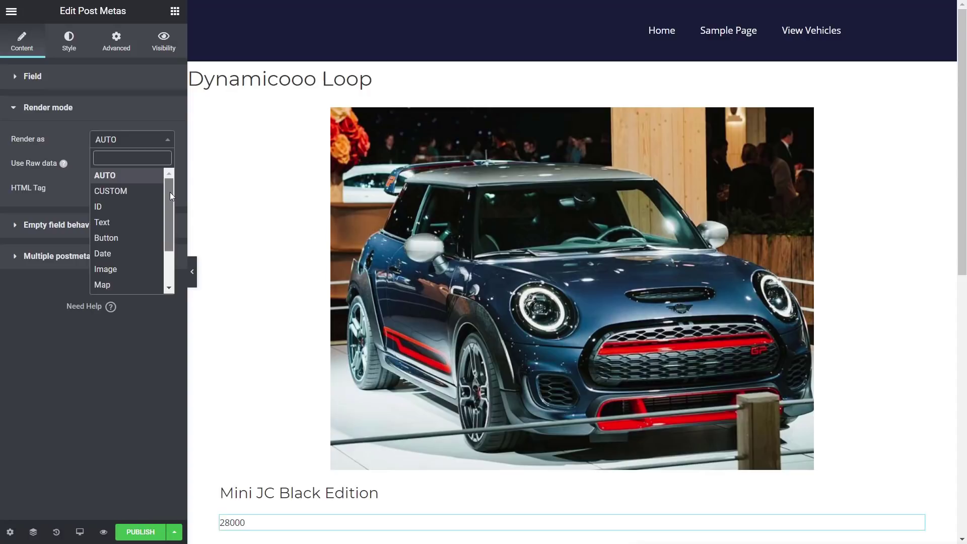
mouse_move(170, 192)
left_mouse_down()
mouse_move(170, 218)
mouse_move(170, 200)
left_mouse_up()
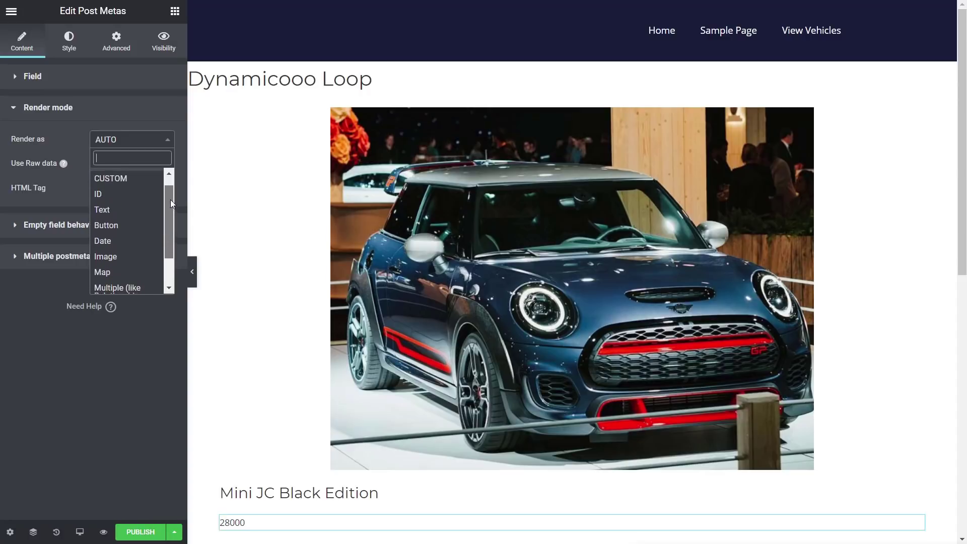
left_click(113, 177)
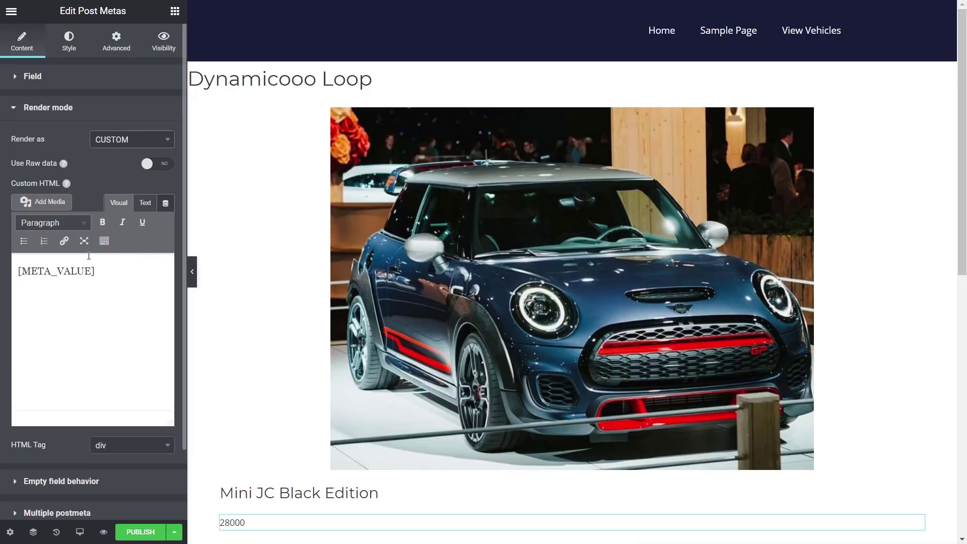
- Change the custom HTML to "Price £[META_VALUE]" with "Price £" in bold, and publish the template
left_click(24, 272)
type("£")
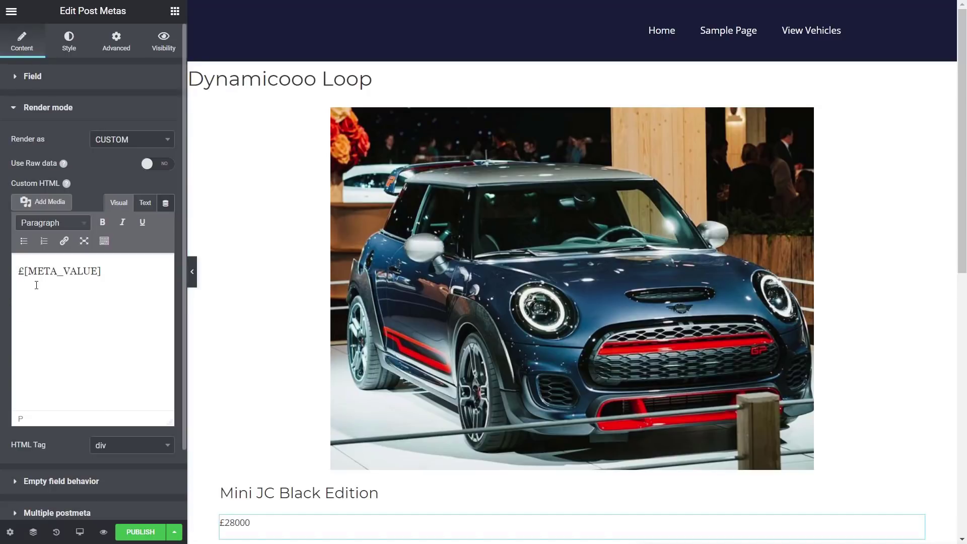
type("Price")
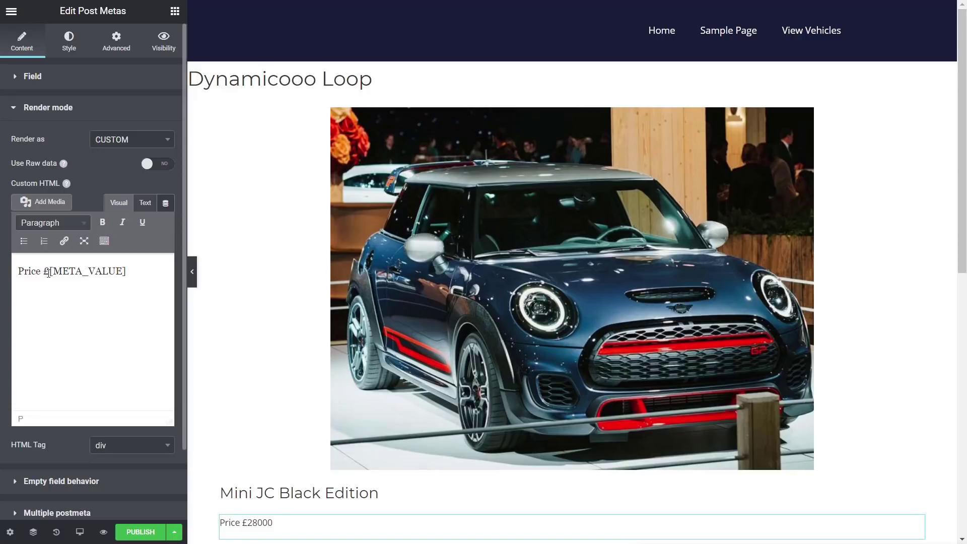
left_click_drag(46, 271, 20, 271)
left_click(102, 222)
left_click(140, 271)
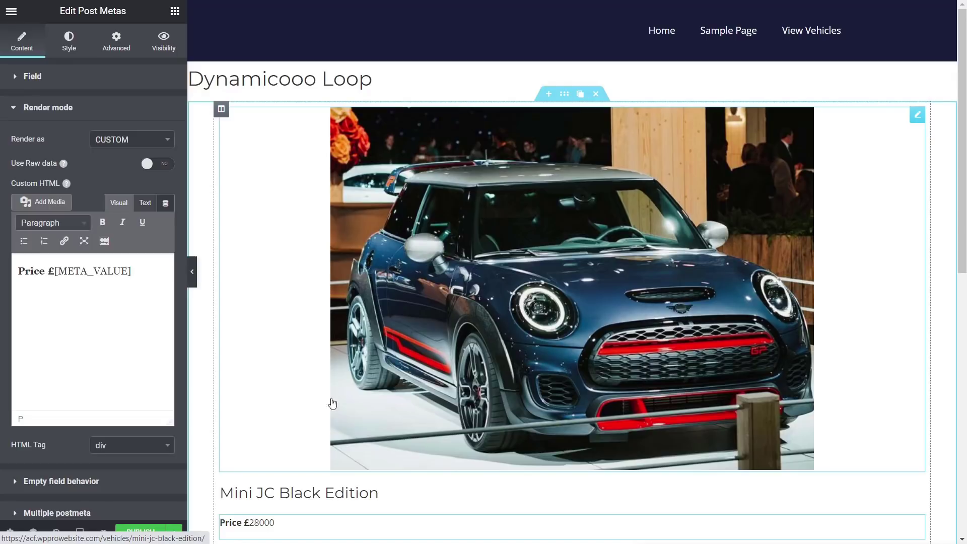
left_click(140, 532)
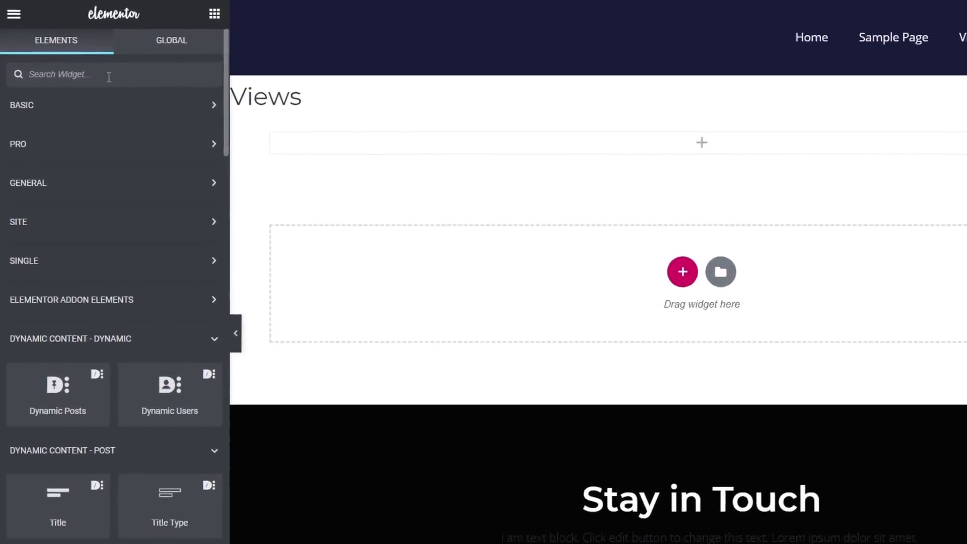
- Add a Views widget to the Views page and replace its Posts source with the Vehicles post type
type("Views")
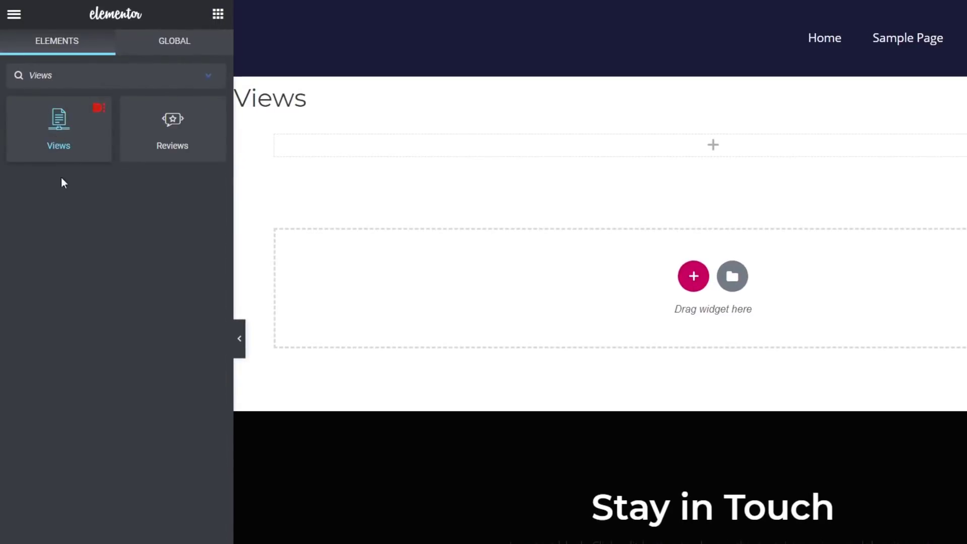
left_click_drag(52, 119, 417, 141)
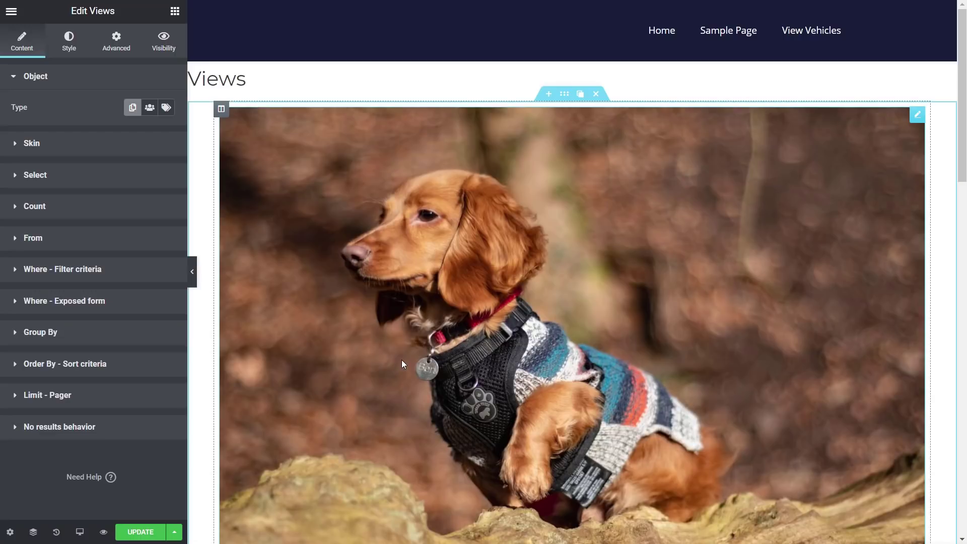
left_click(35, 77)
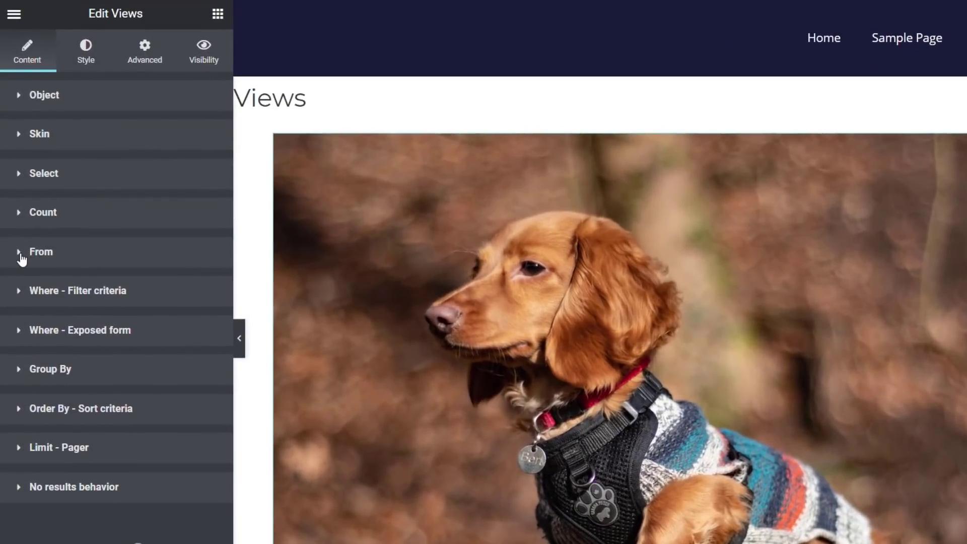
left_click(19, 239)
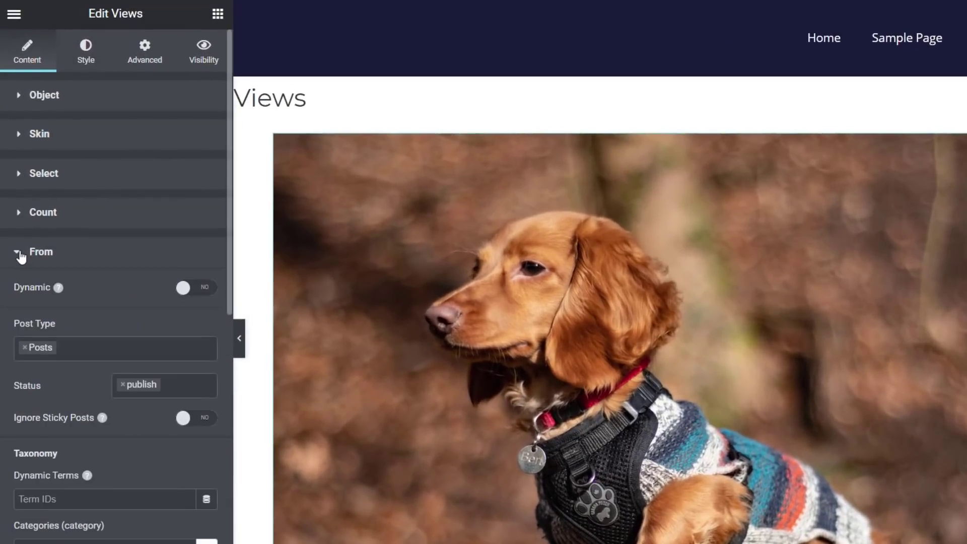
left_click(25, 352)
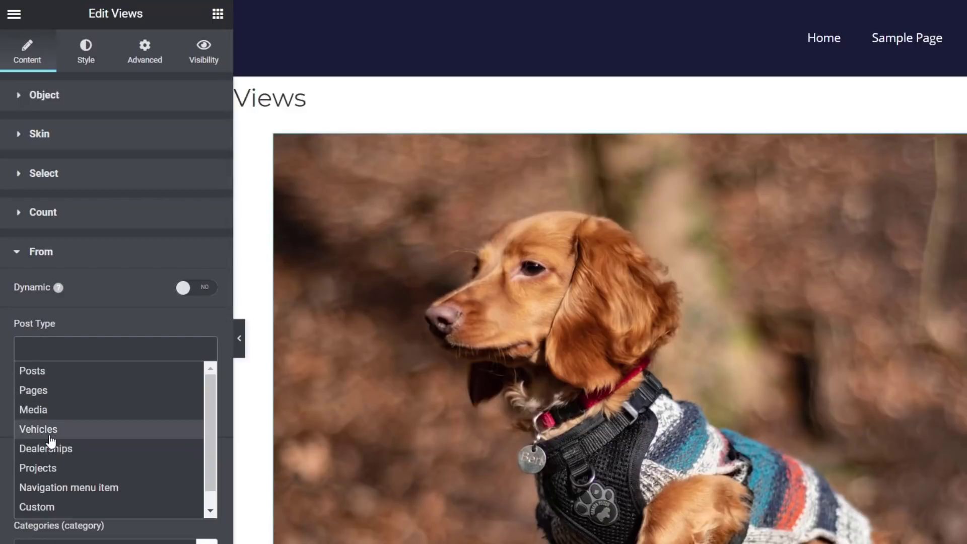
left_click(51, 435)
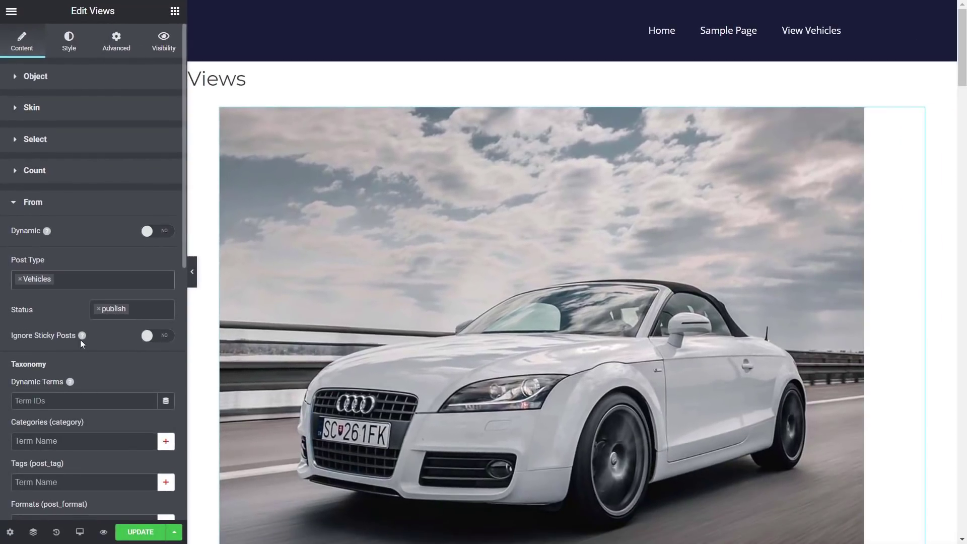
left_click(15, 203)
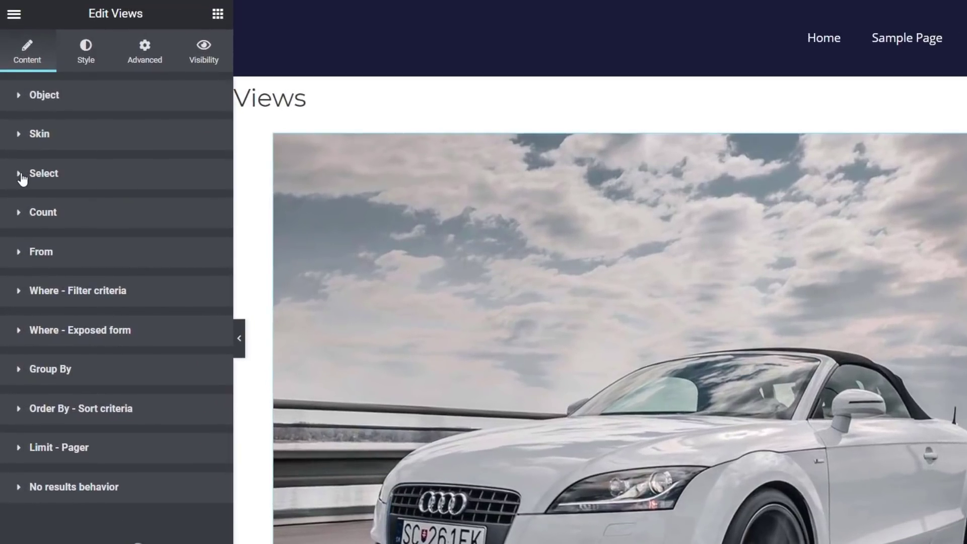
- Try the field list content type for the Views widget with post_title, and switch back to the post preview HTML
left_click(22, 174)
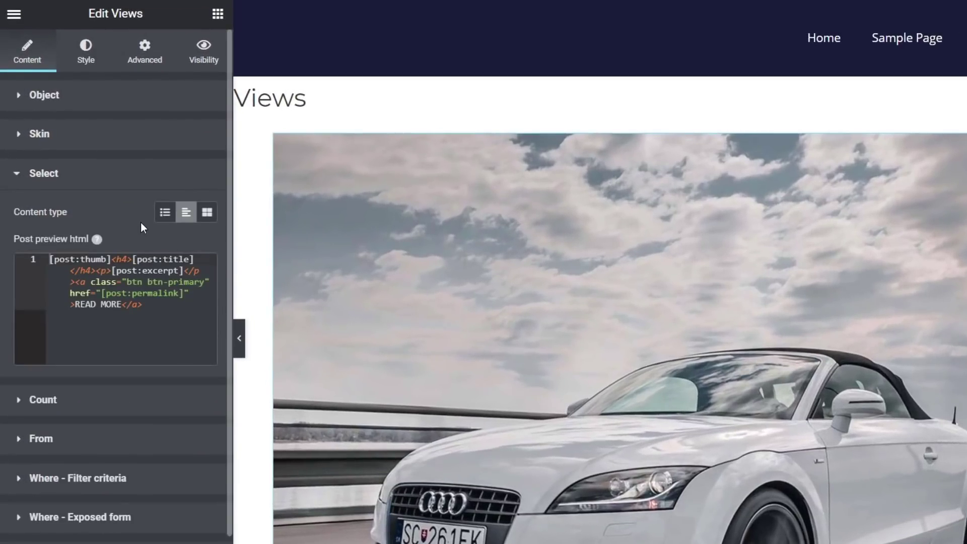
left_click(169, 212)
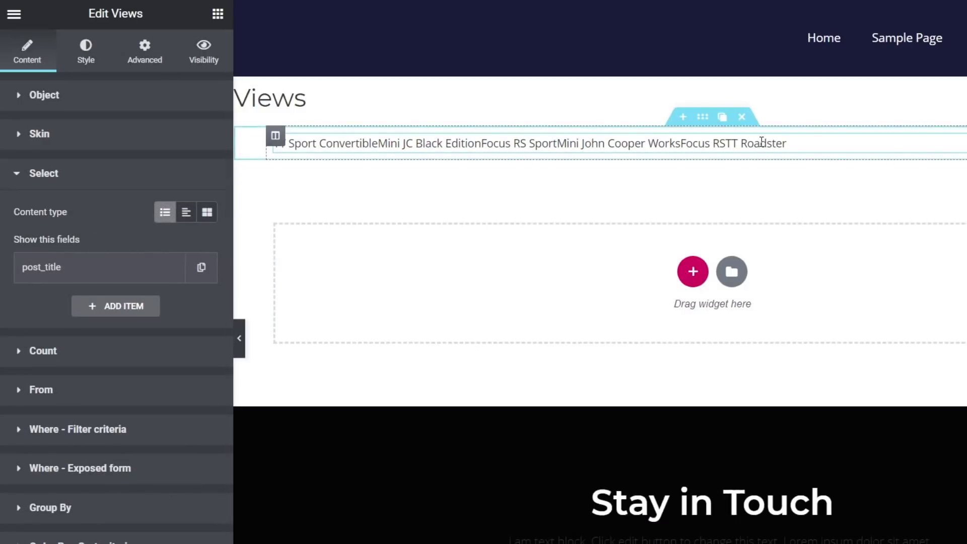
left_click(190, 220)
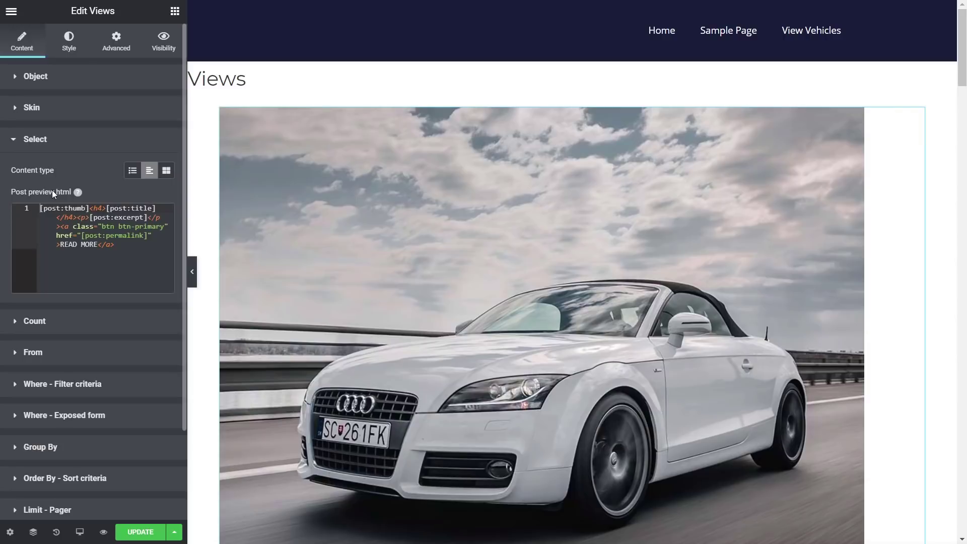
mouse_move(52, 191)
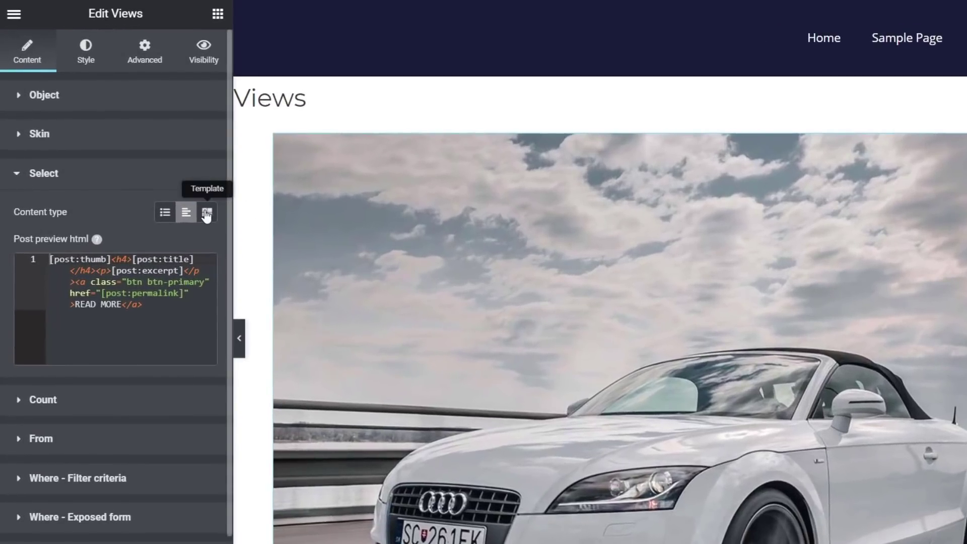
- Set the Views content type to Template and choose the "Wib" section template to render each vehicle
left_click(206, 214)
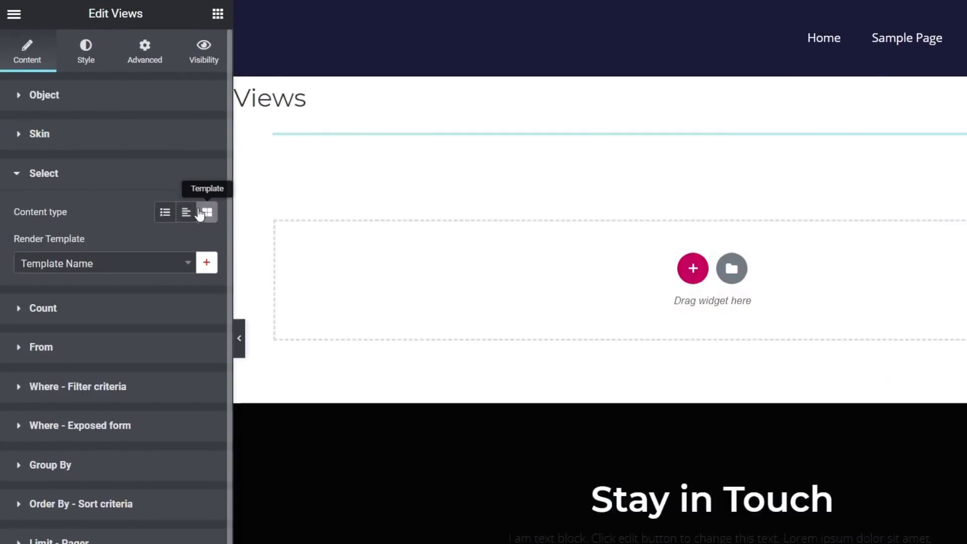
left_click(189, 267)
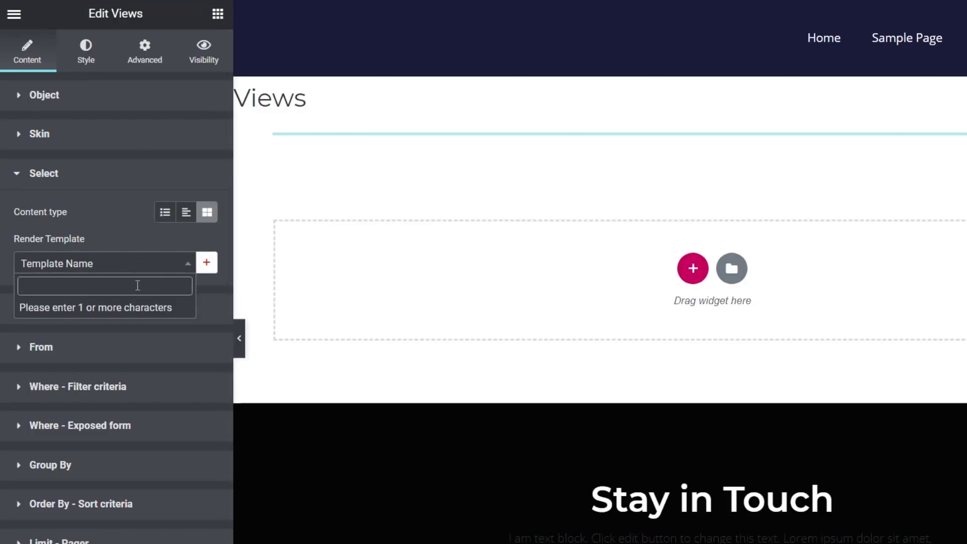
type("wib")
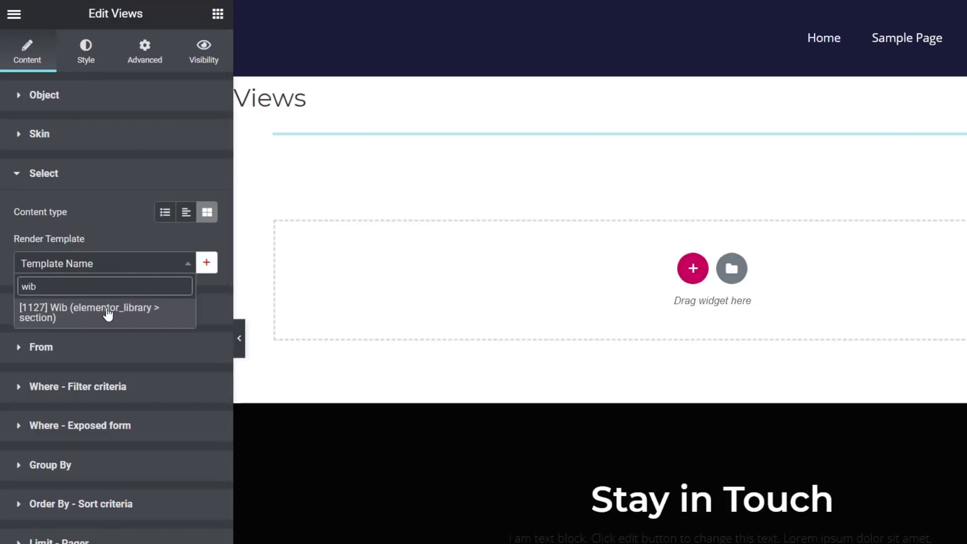
left_click(108, 313)
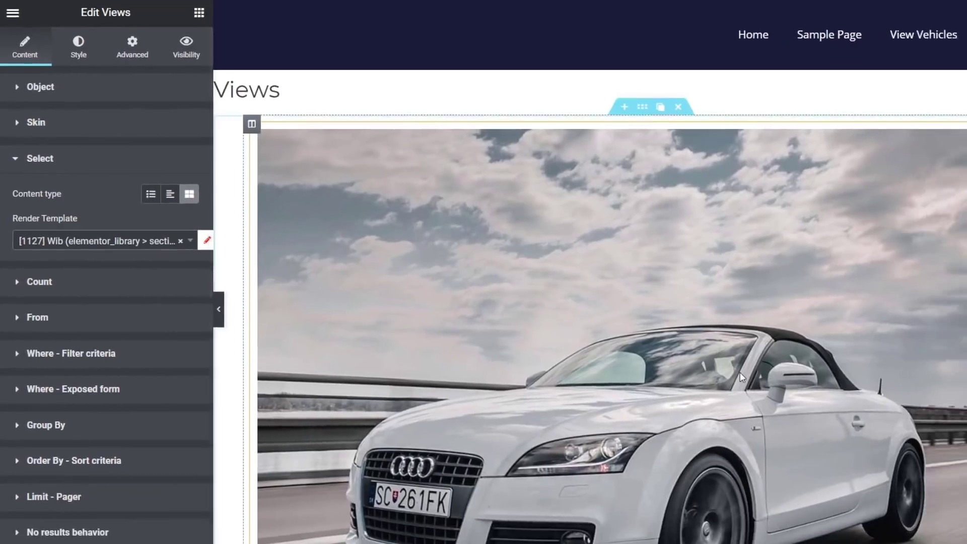
- Set the column width of the Views widget's grid skin to 33%
scroll(735, 331, "down", 4)
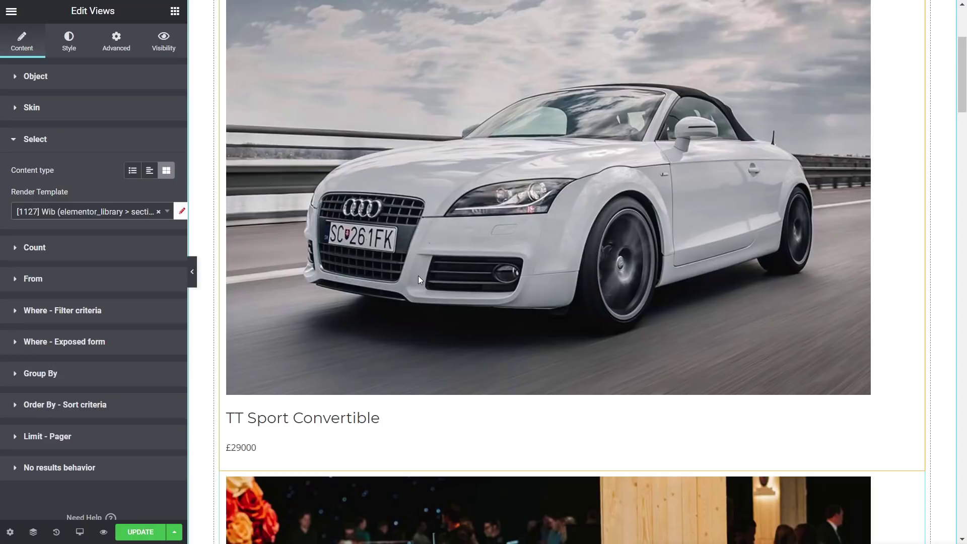
left_click(28, 109)
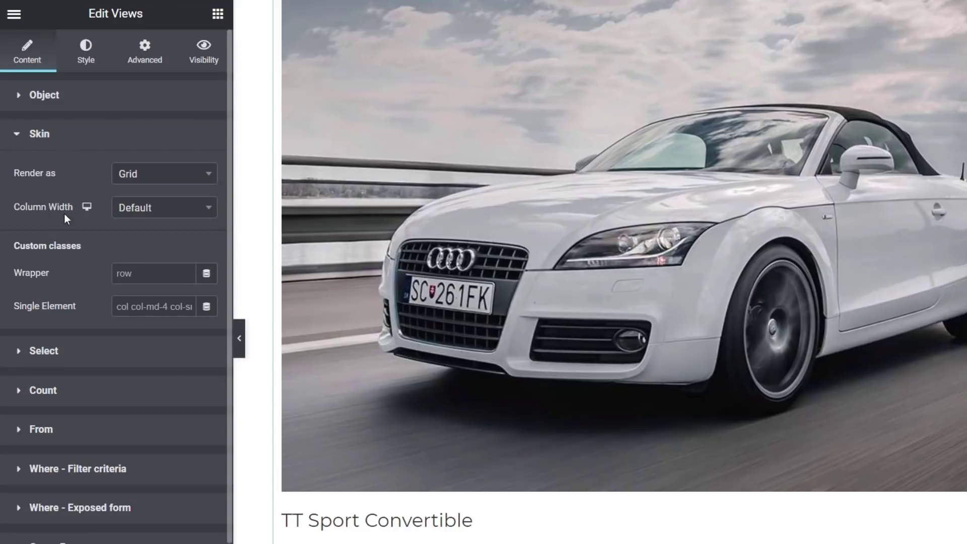
left_click(158, 209)
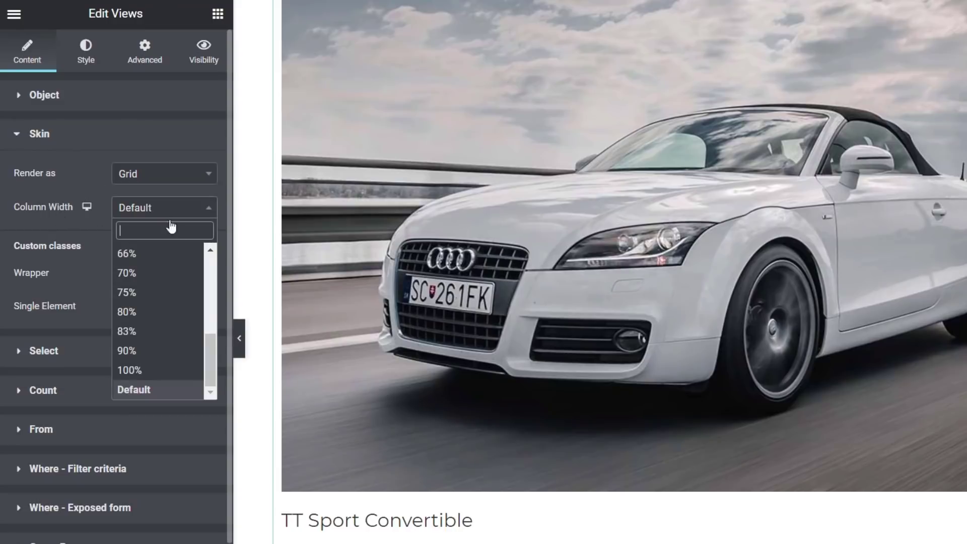
left_click_drag(214, 343, 213, 303)
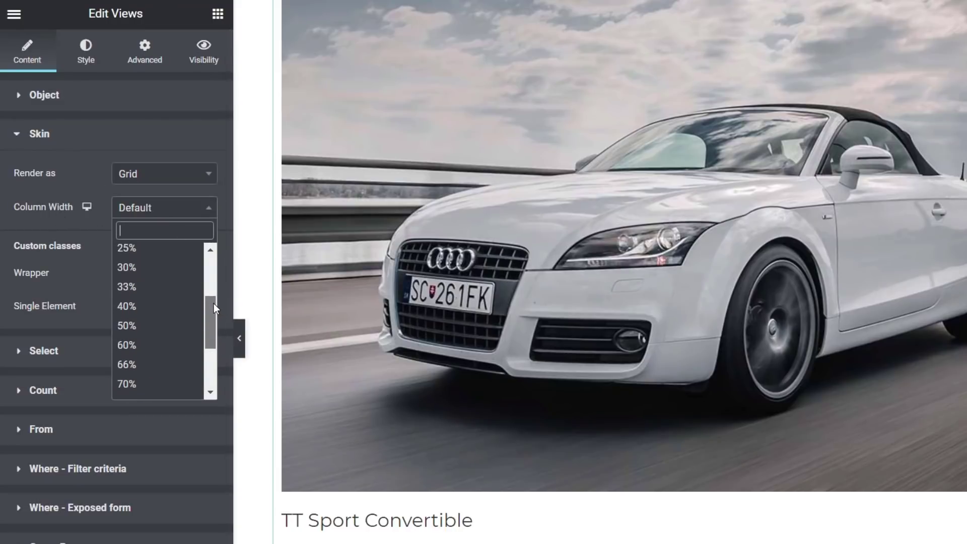
left_click(144, 289)
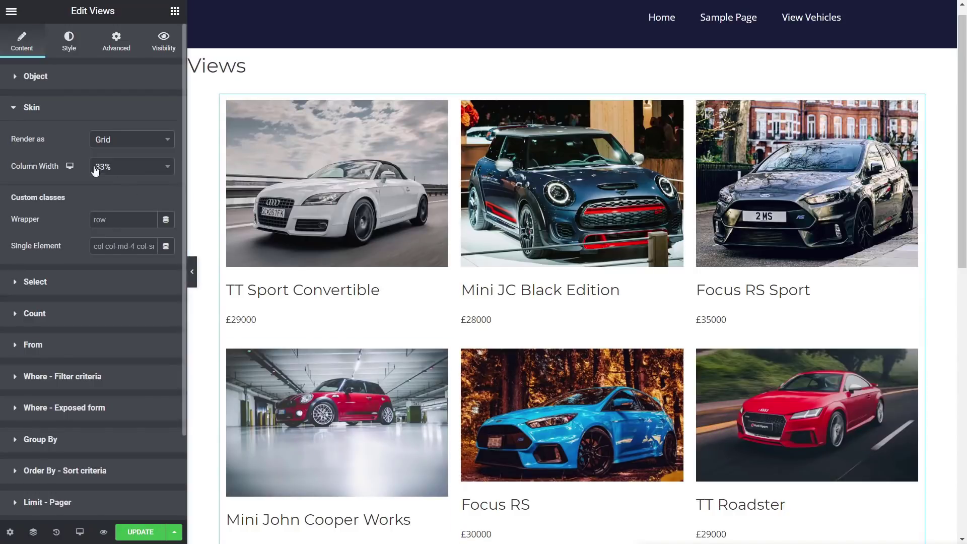
- Try rendering the vehicles as a Table and look over the resulting layout
left_click(121, 143)
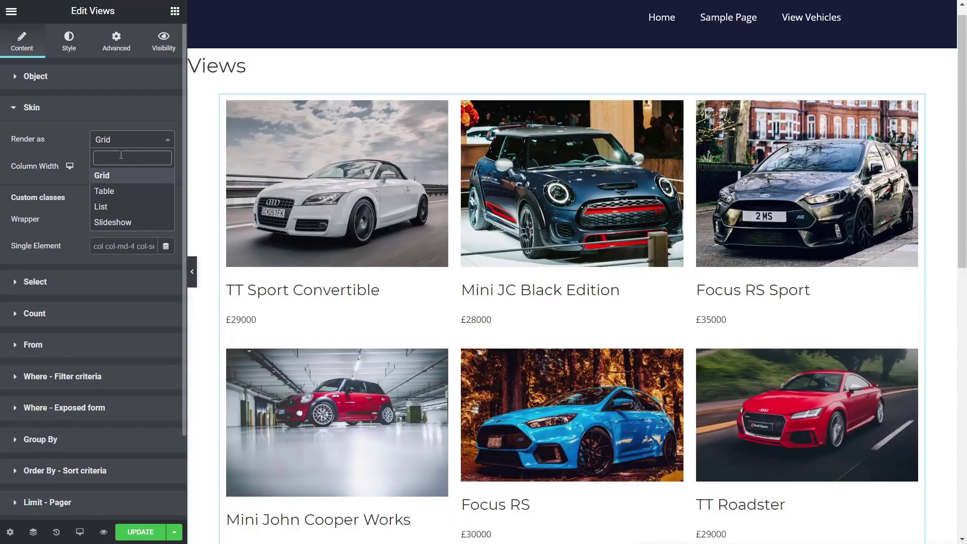
left_click(106, 191)
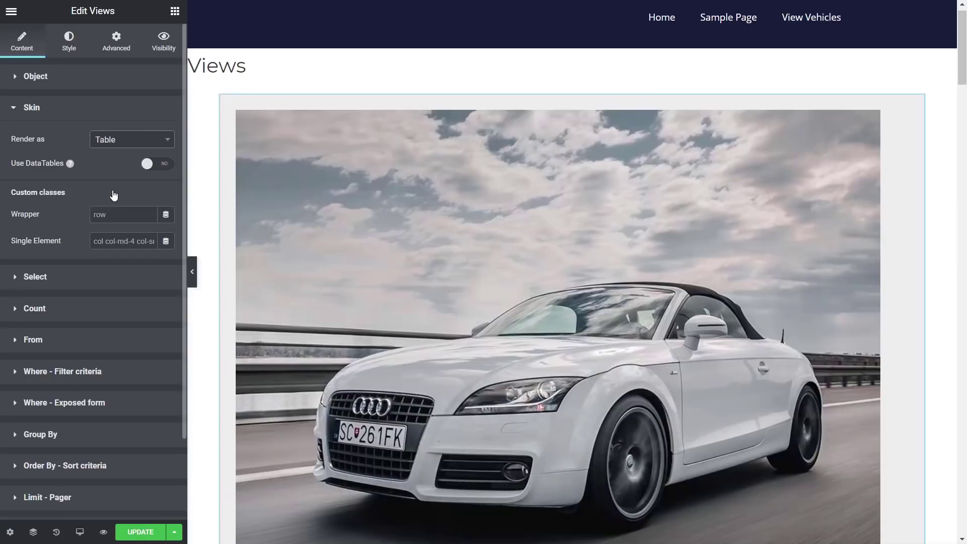
scroll(453, 283, "down", 6)
scroll(265, 213, "up", 3)
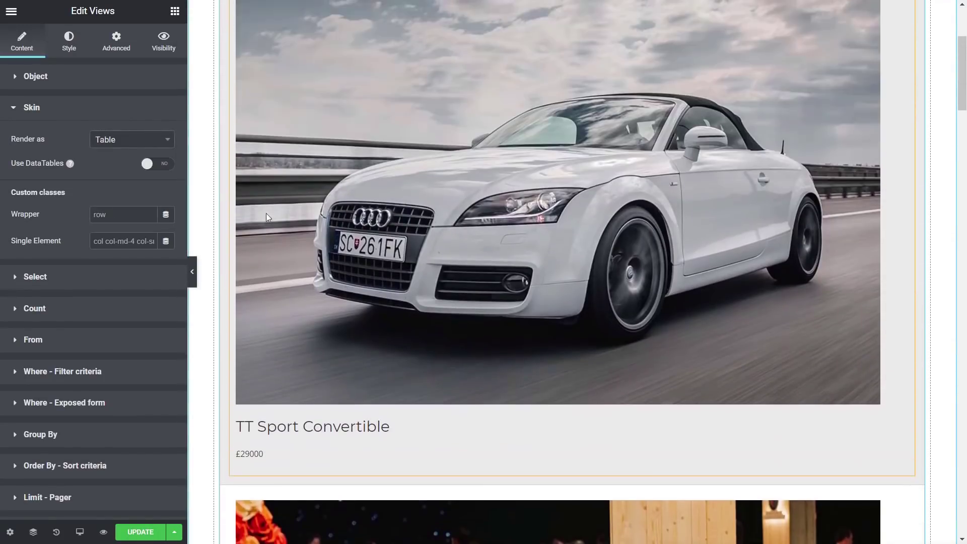
- Try rendering the vehicles as a List with the numbered list type
left_click(167, 148)
left_click(113, 209)
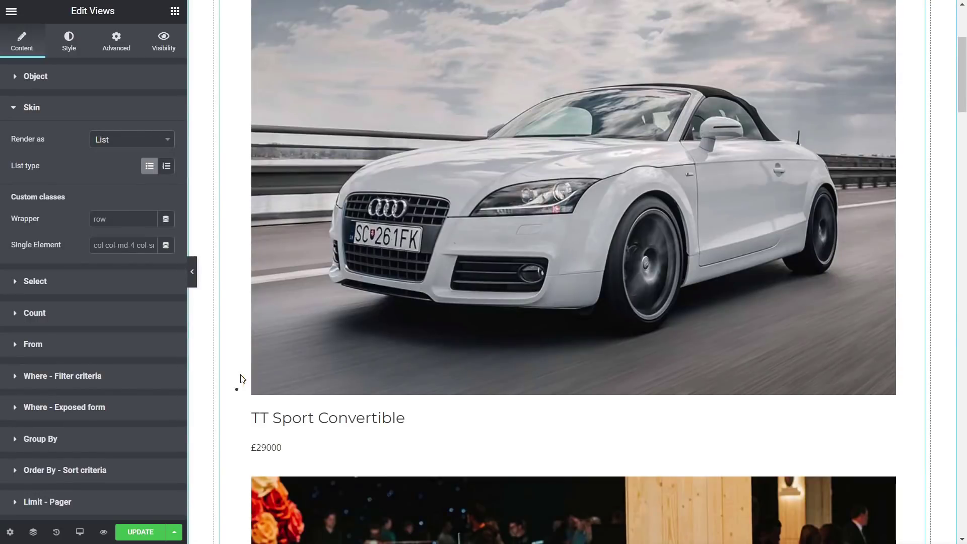
left_click(166, 166)
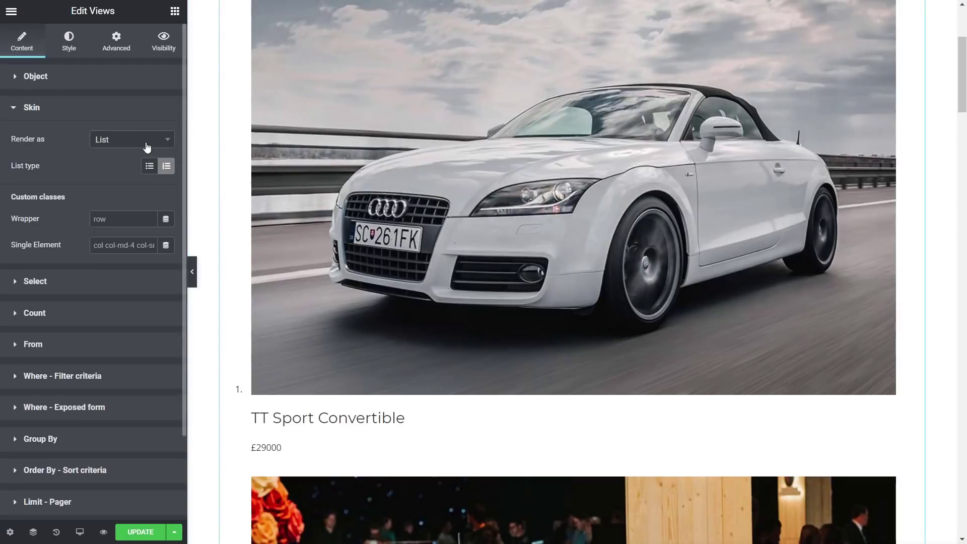
- Try rendering the vehicles as a Slideshow with navigation set to Arrows and Dots
left_click(145, 141)
left_click(123, 222)
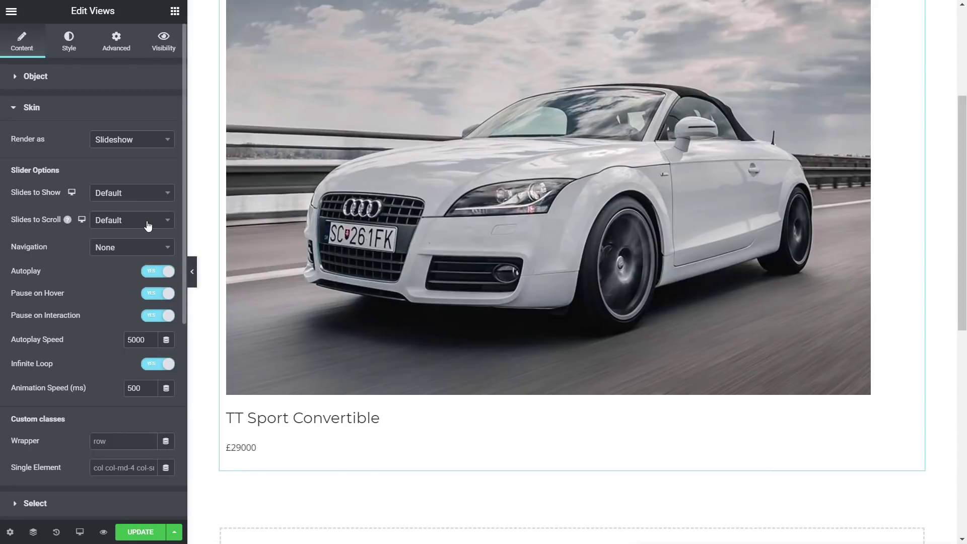
left_click(137, 247)
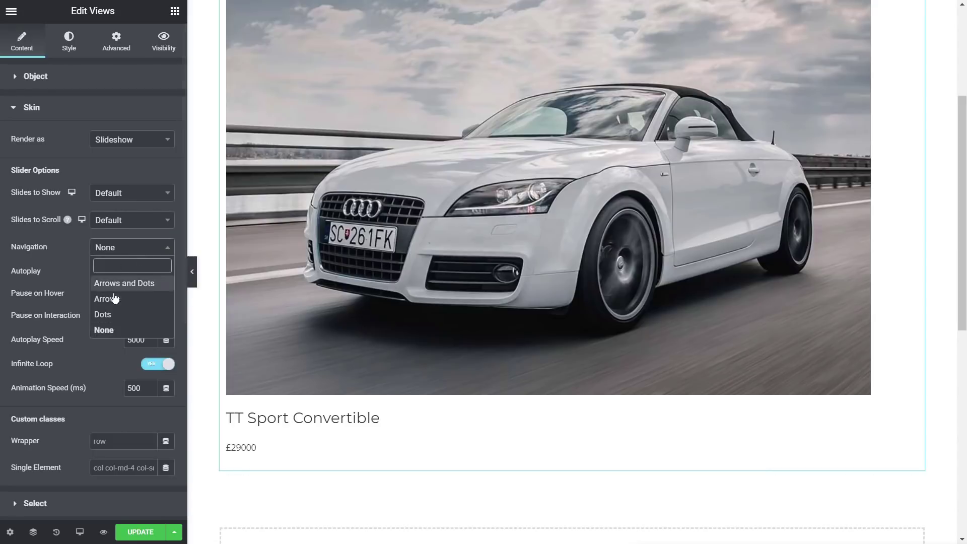
left_click(141, 285)
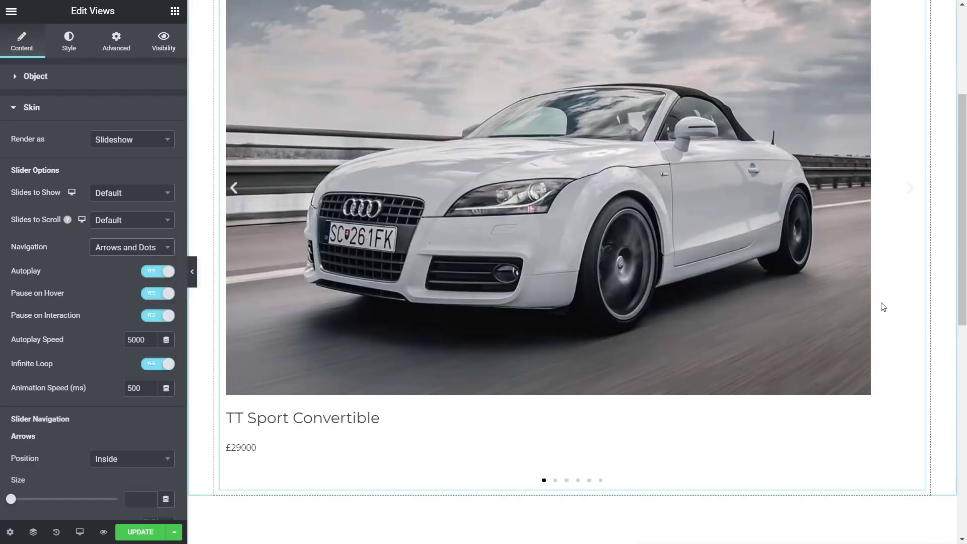
- Test the slideshow's next and previous arrows, and return the skin to Grid
left_click(906, 195)
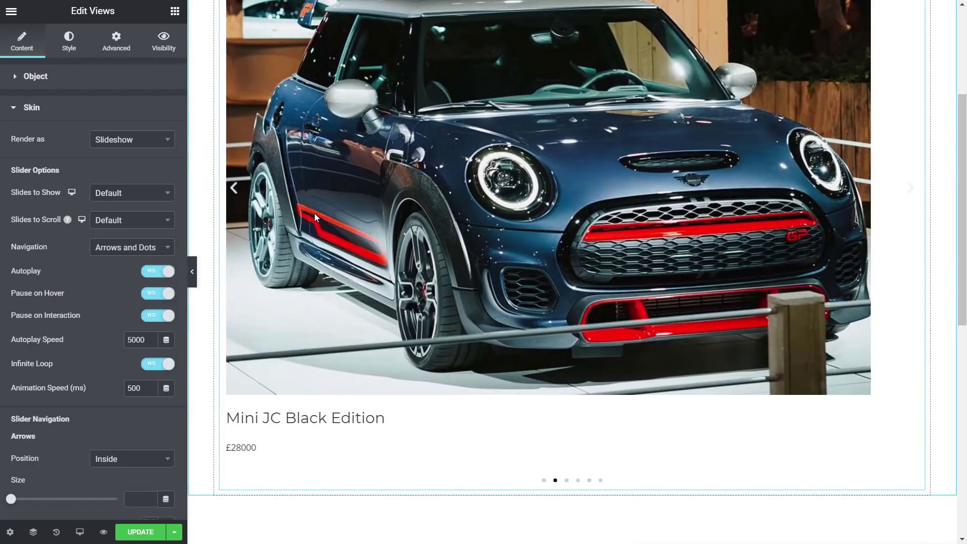
left_click(234, 188)
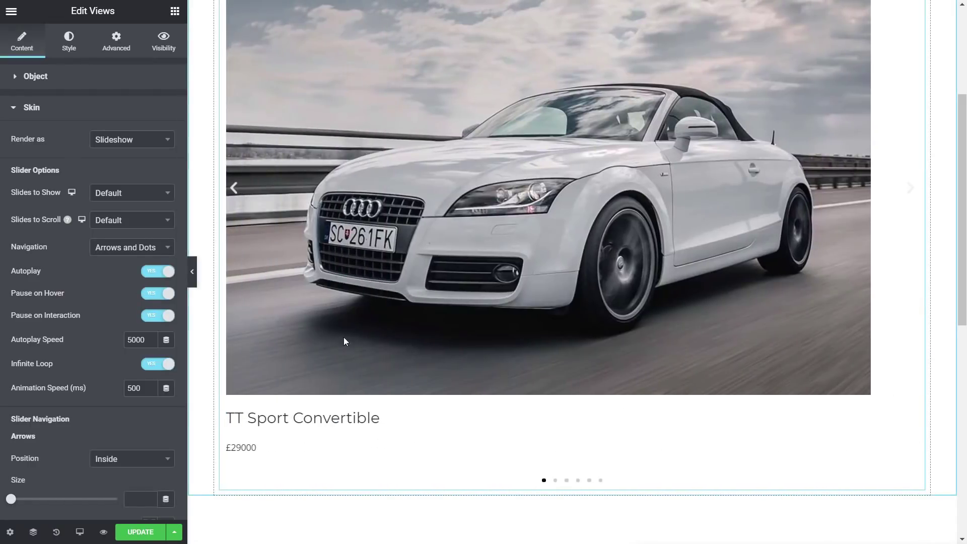
left_click(128, 140)
left_click(114, 177)
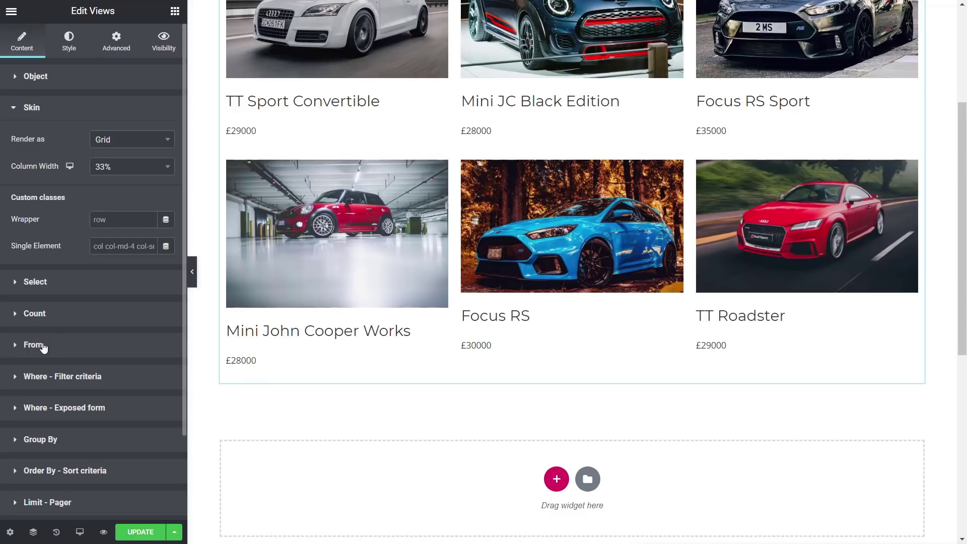
- Examine the Views widget's filter criteria and Group By options, including the grouping field
left_click(39, 377)
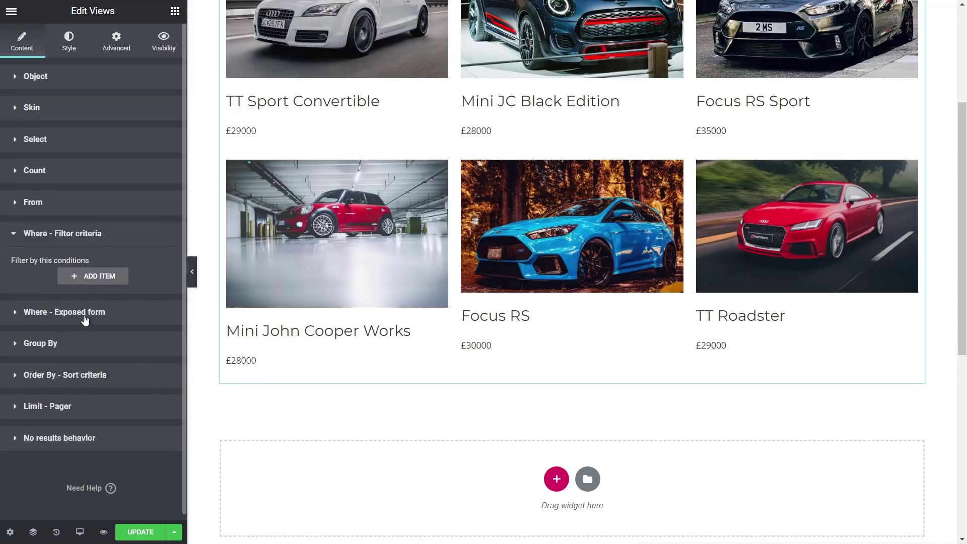
left_click(48, 347)
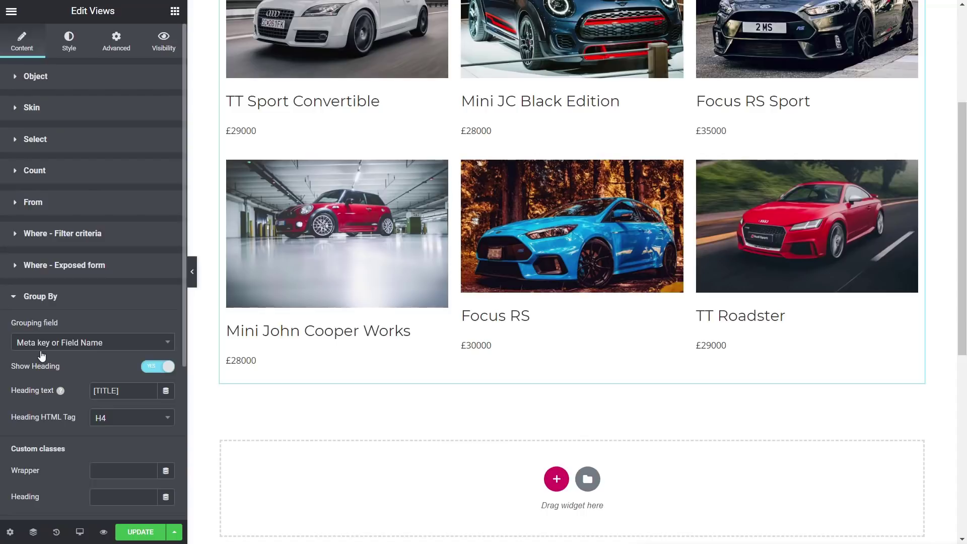
left_click(80, 342)
left_click(48, 297)
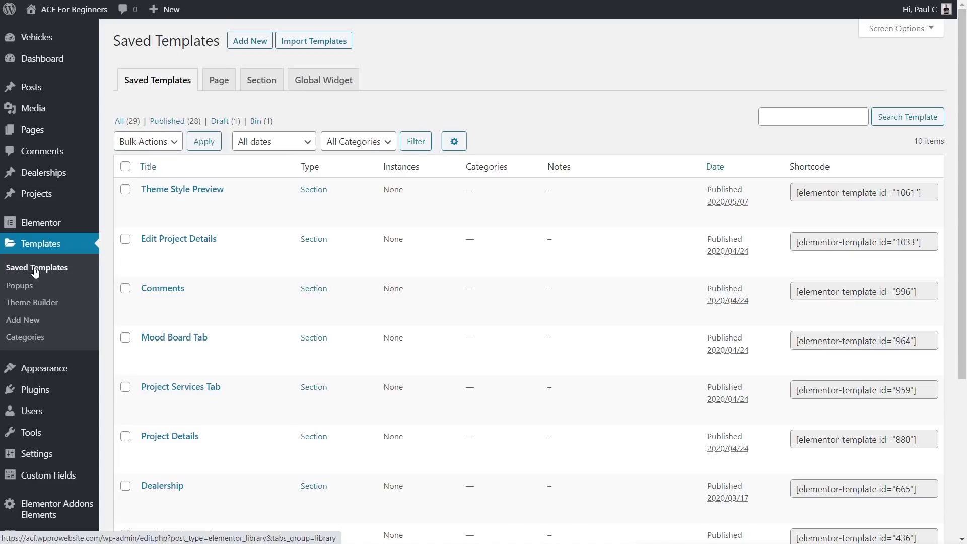
- Create a new Section template named "Loop Test 2" from the saved templates and dismiss the block library
left_click(259, 90)
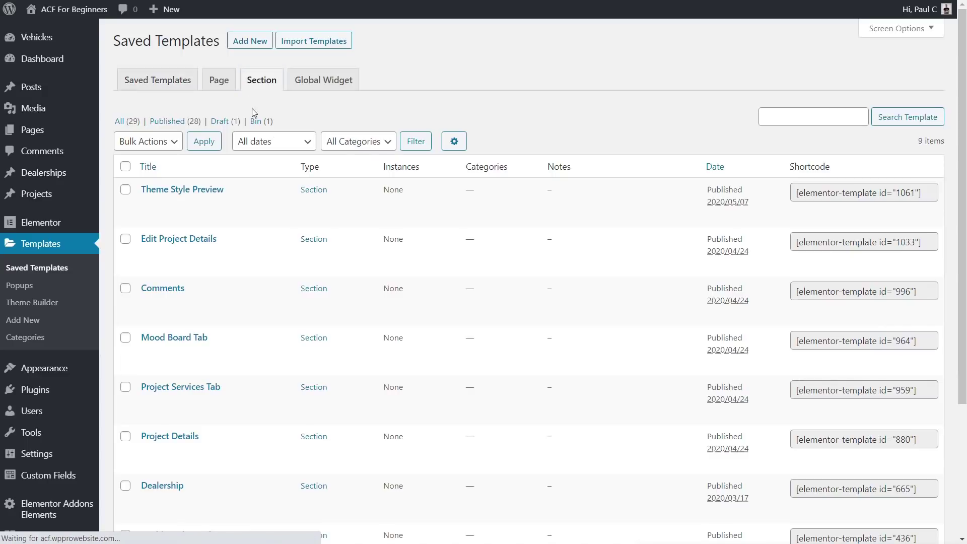
left_click(252, 43)
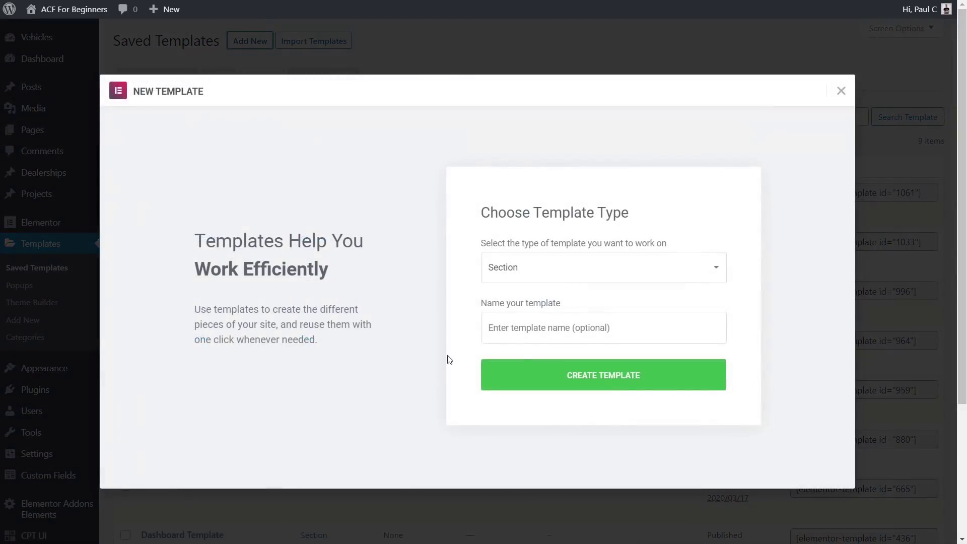
left_click(554, 328)
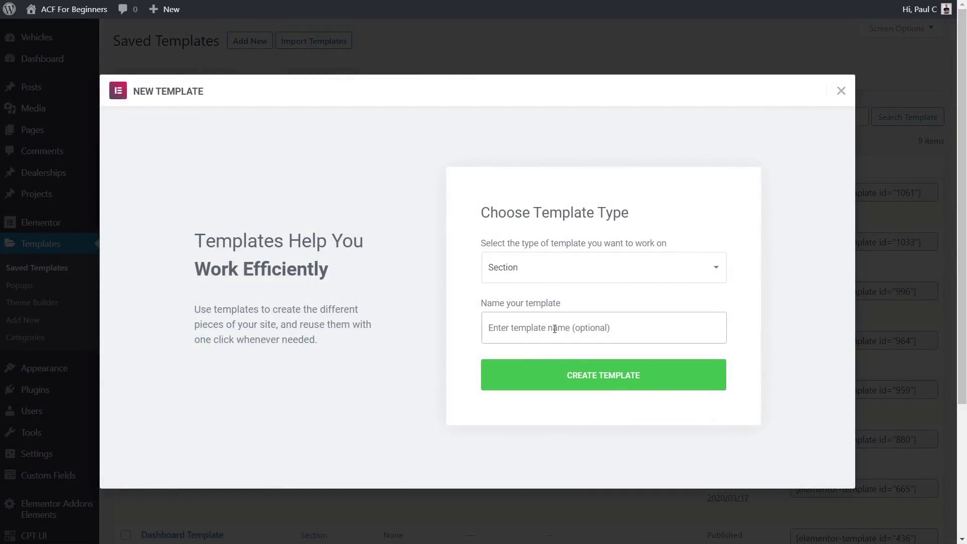
type("LoopeTest 2")
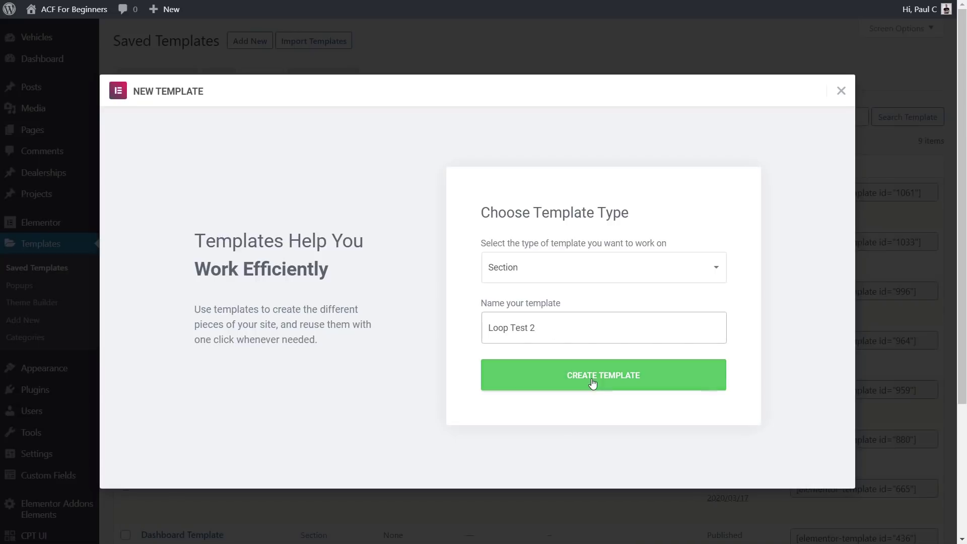
left_click(593, 384)
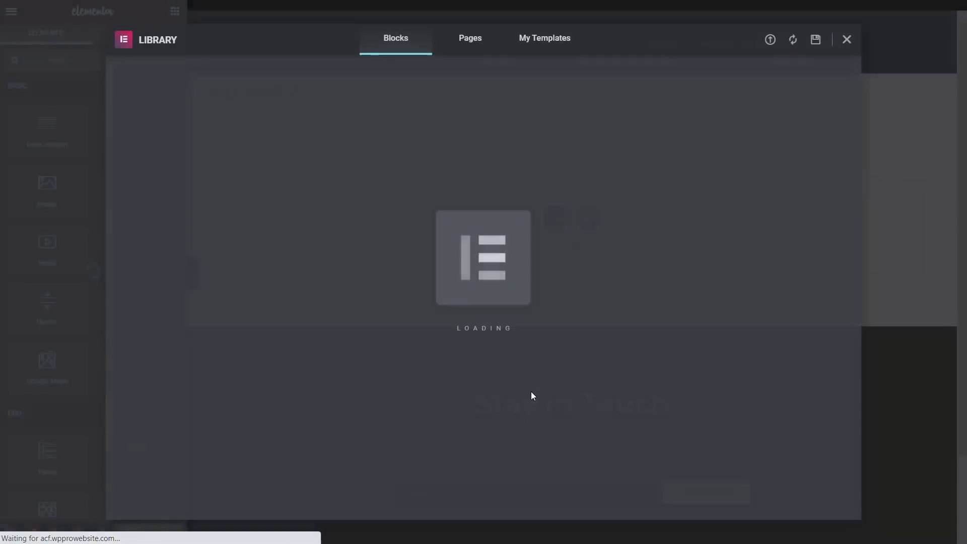
left_click(846, 40)
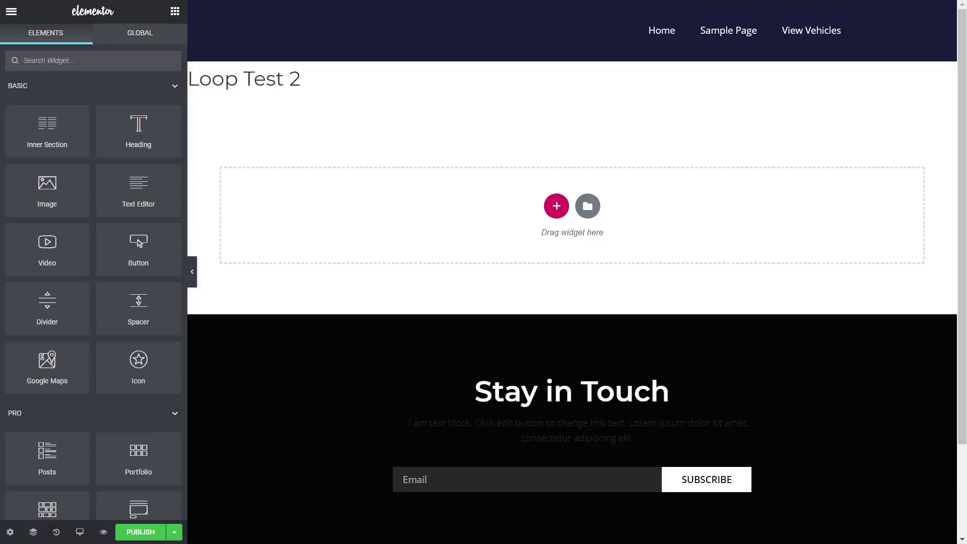
- Examine the widget library, including the widgets in the Extras for Elementor category
scroll(55, 265, "down", 3)
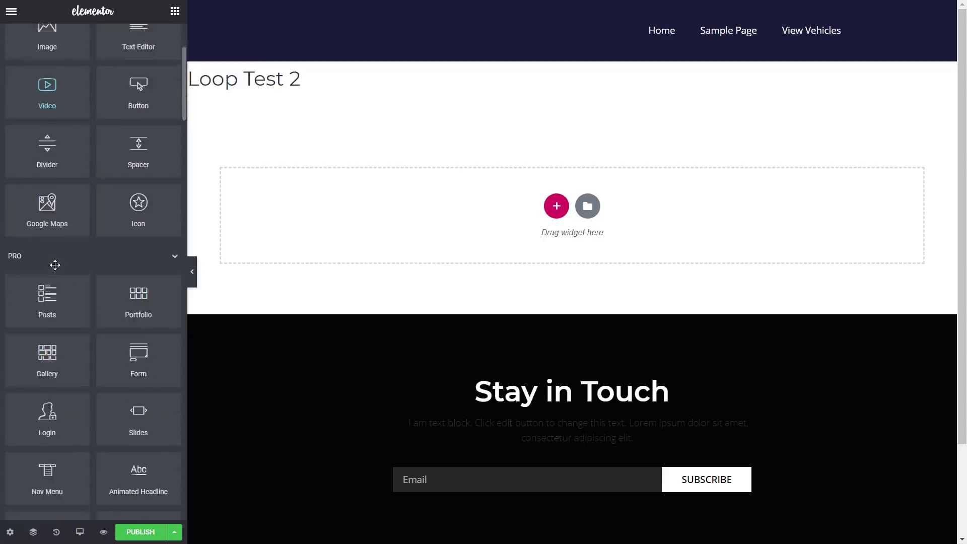
scroll(55, 265, "down", 20)
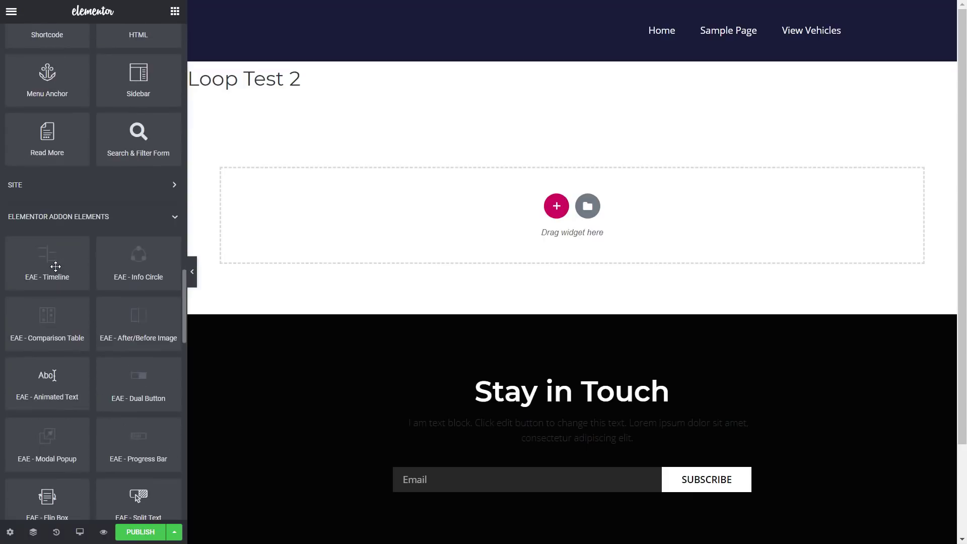
scroll(55, 266, "down", 5)
scroll(55, 266, "up", 6)
scroll(55, 266, "down", 15)
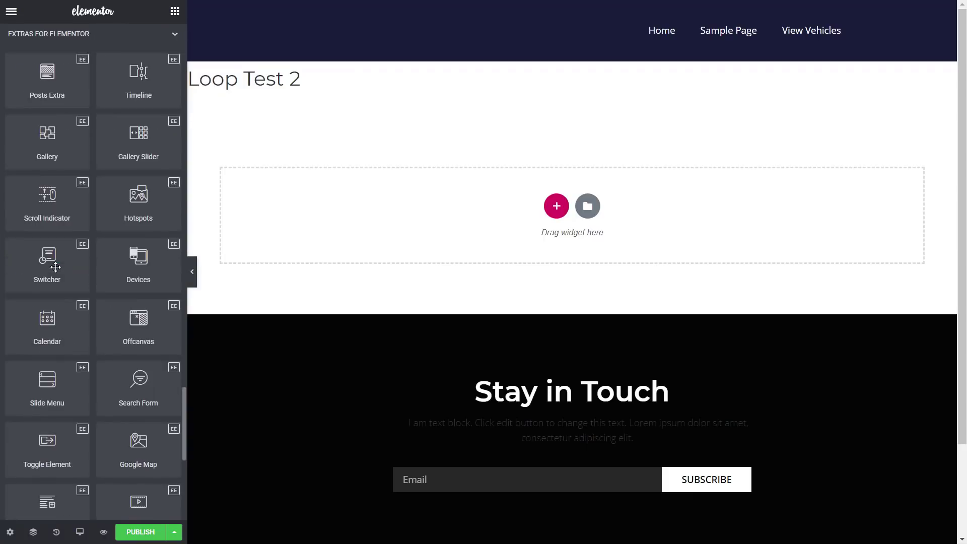
scroll(55, 267, "up", 3)
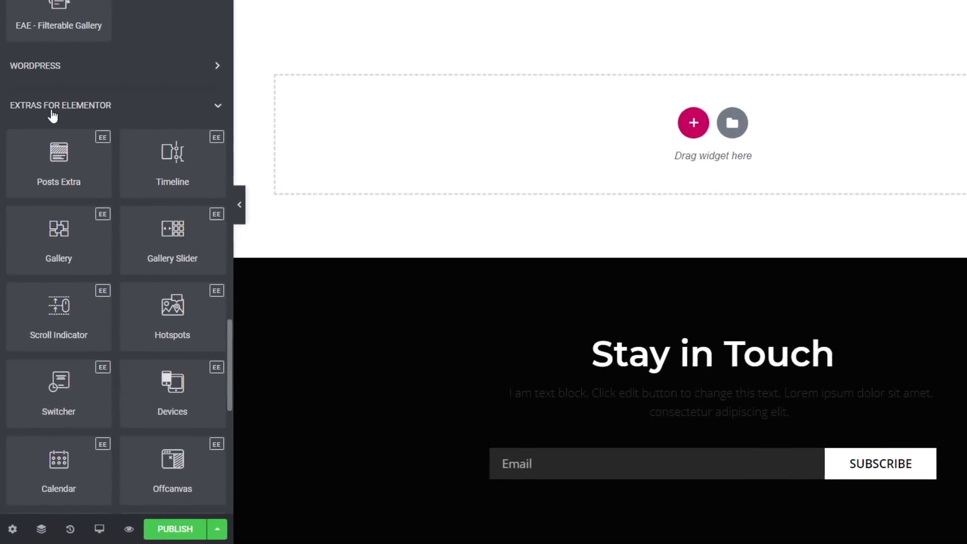
scroll(84, 272, "down", 5)
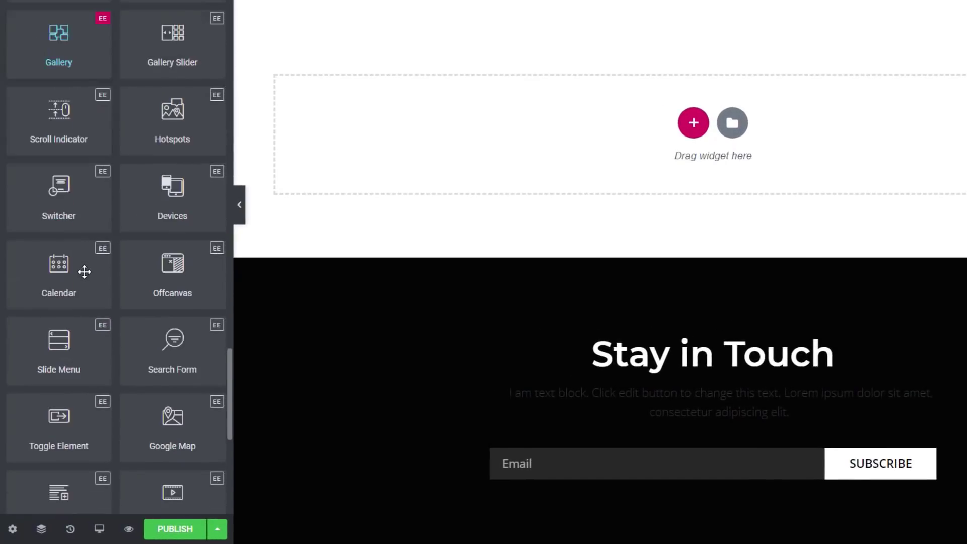
scroll(84, 272, "down", 7)
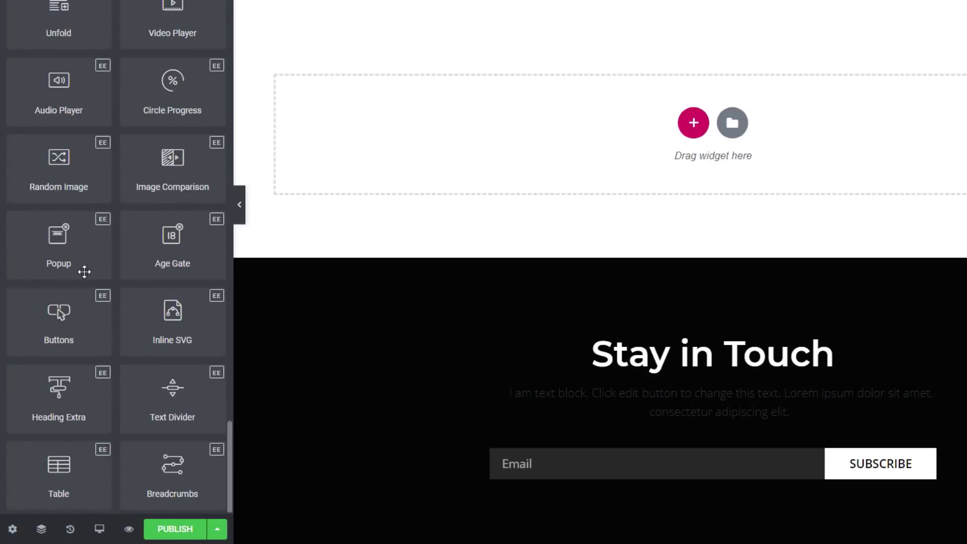
scroll(84, 272, "up", 20)
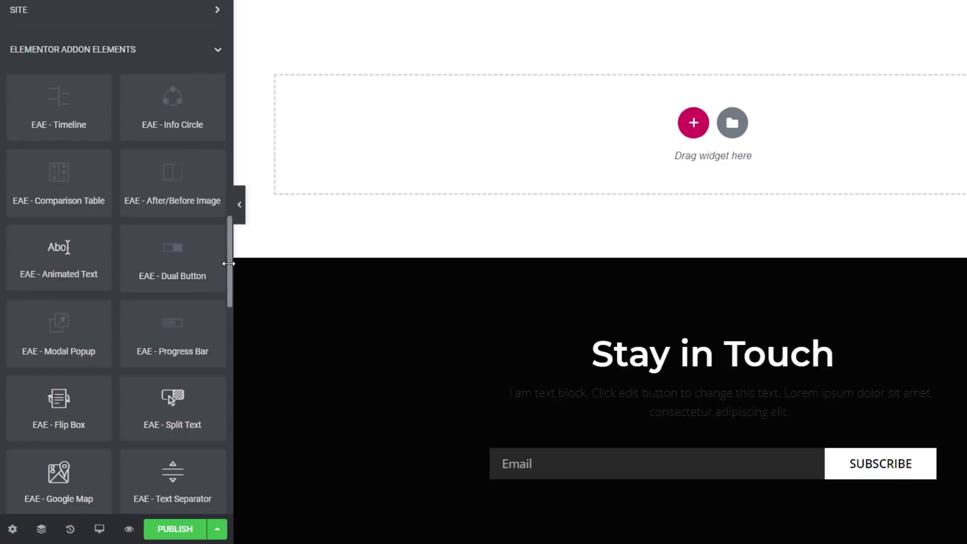
scroll(171, 266, "up", 20)
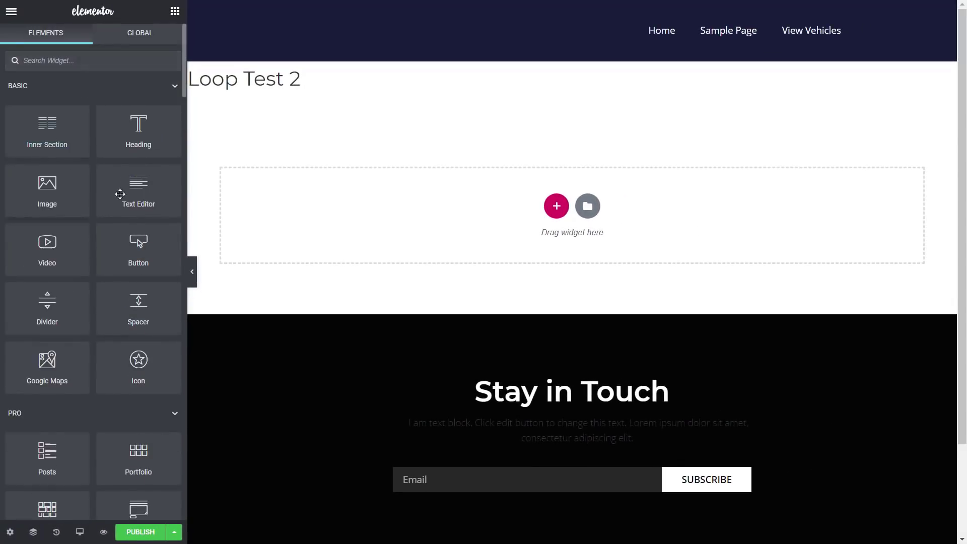
- Add an Image widget to the empty template and set its source to the dynamic Featured Image
left_click_drag(47, 190, 298, 236)
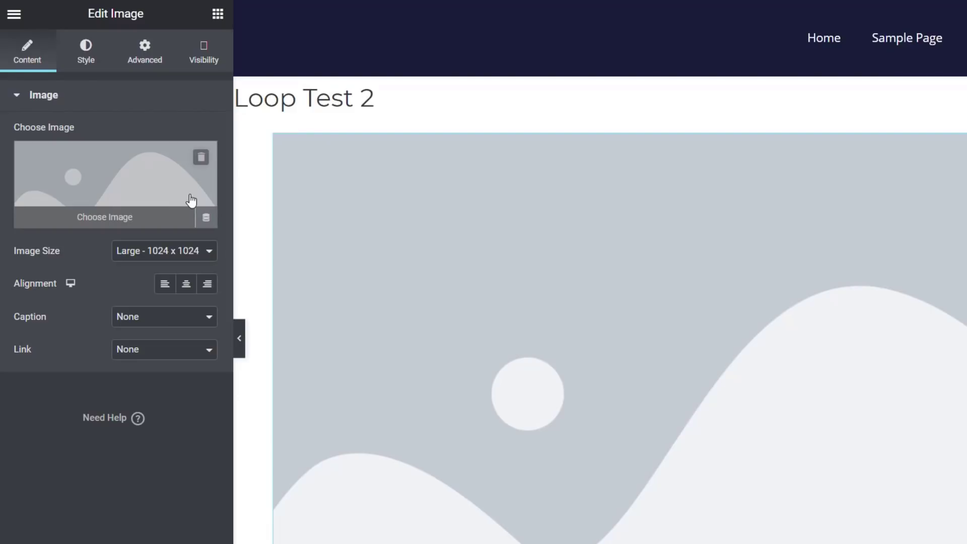
left_click(206, 217)
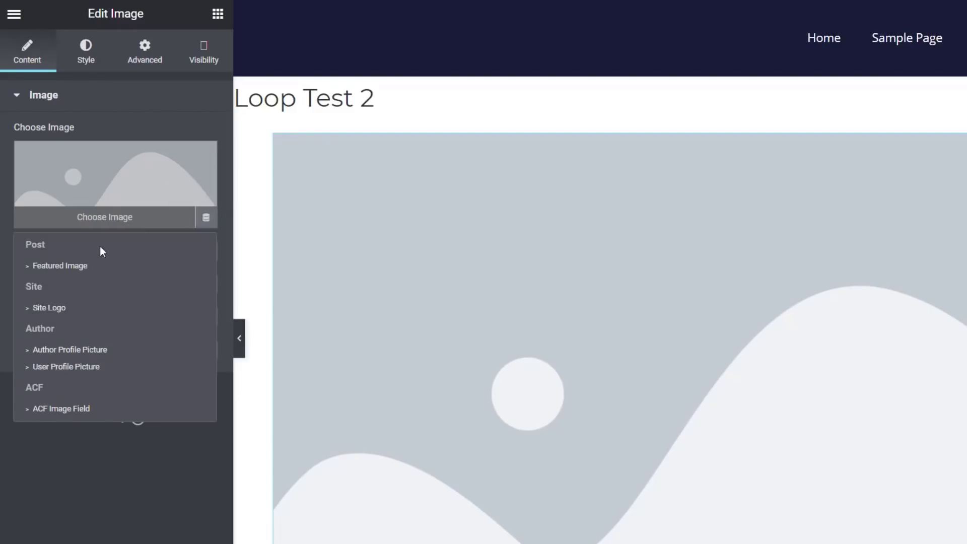
left_click(79, 266)
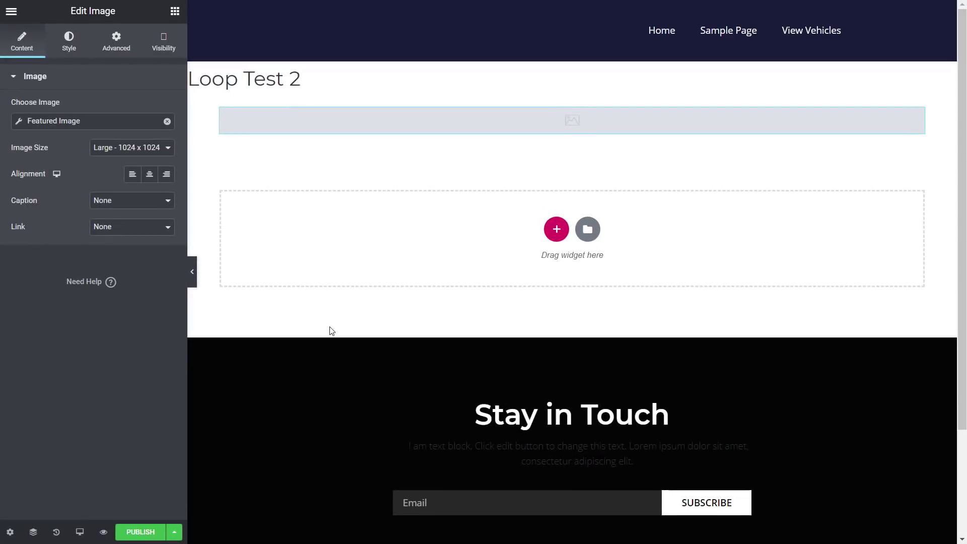
- Set the template to preview dynamic content as the Vehicle "Mini JC Black Edition" and apply the preview
left_click(10, 534)
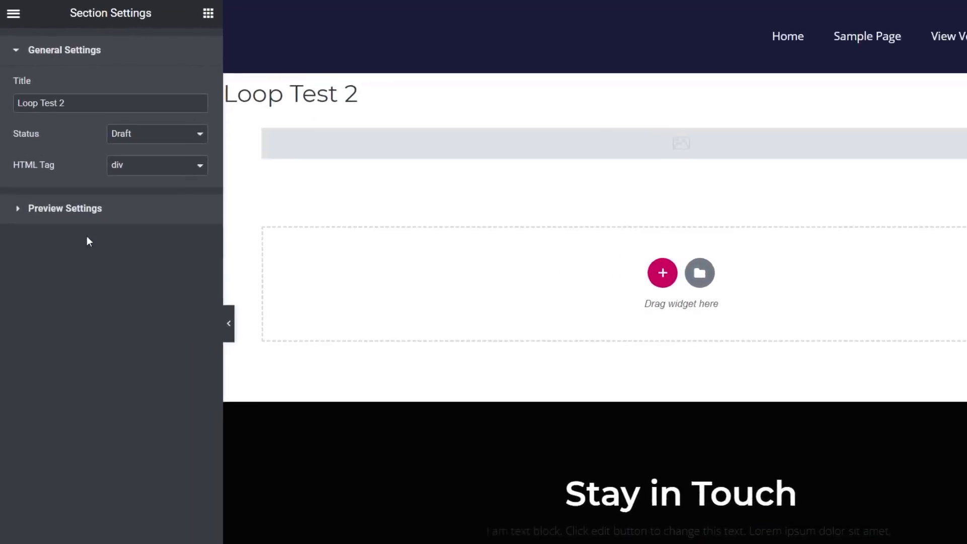
left_click(60, 181)
left_click(47, 150)
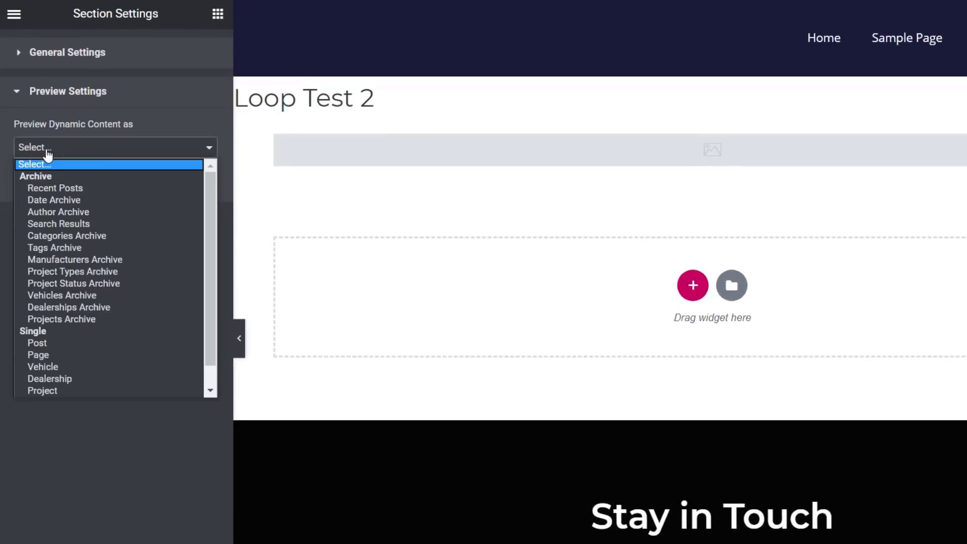
left_click(70, 370)
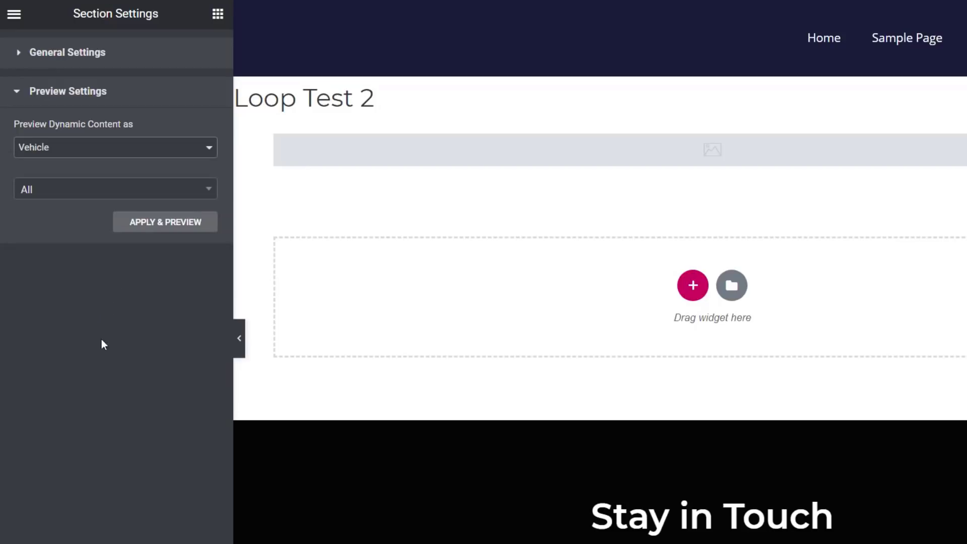
left_click(203, 194)
type("mini")
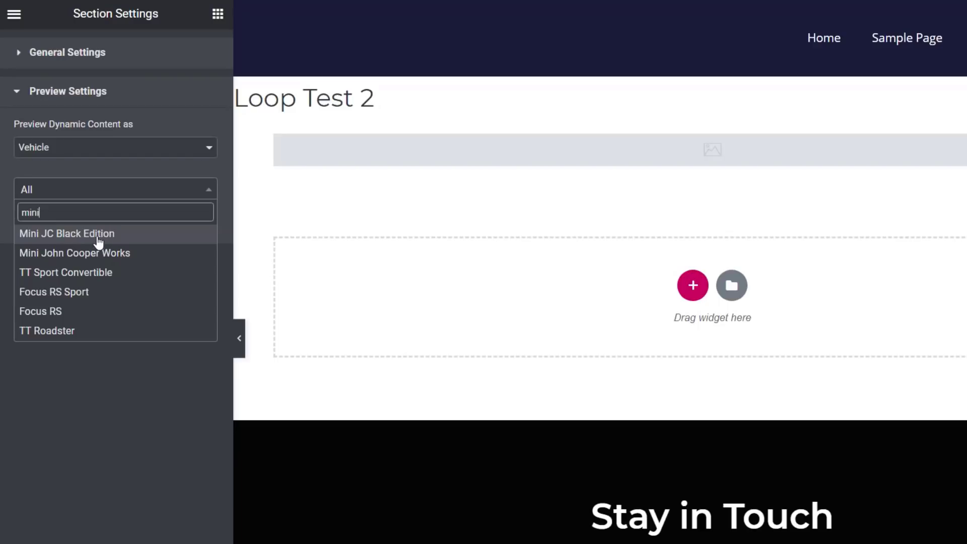
left_click(96, 241)
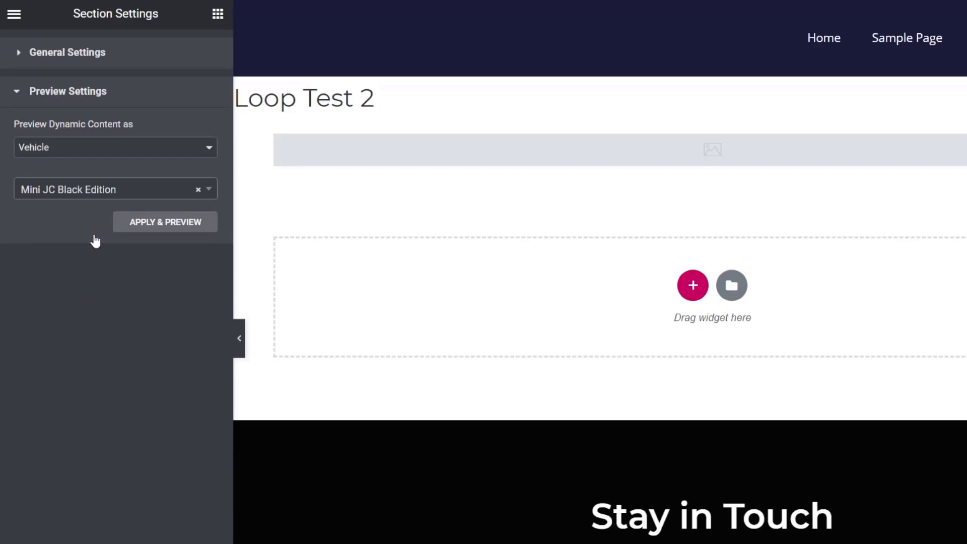
left_click(172, 222)
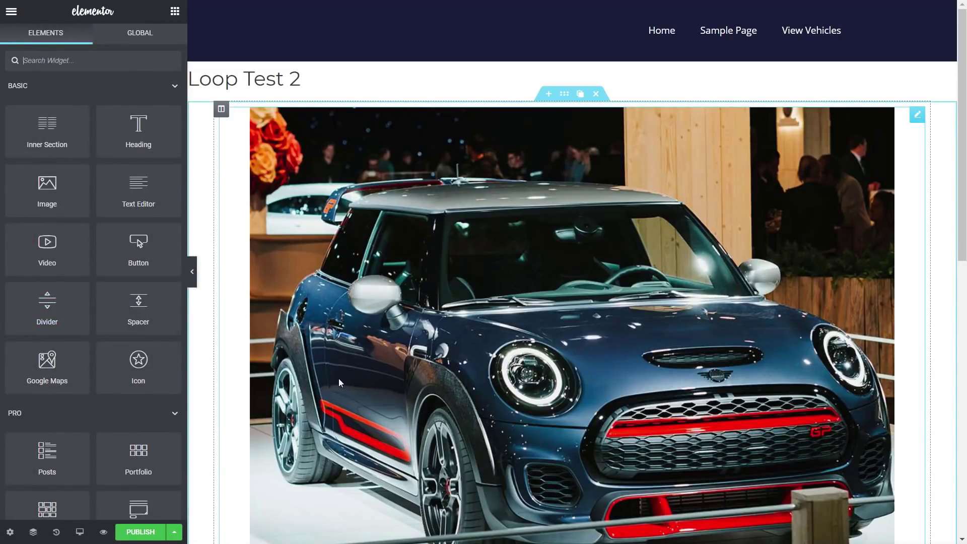
- Set the featured image's size to Medium Large - 768 x 0 and check its fallback image setting
left_click(431, 182)
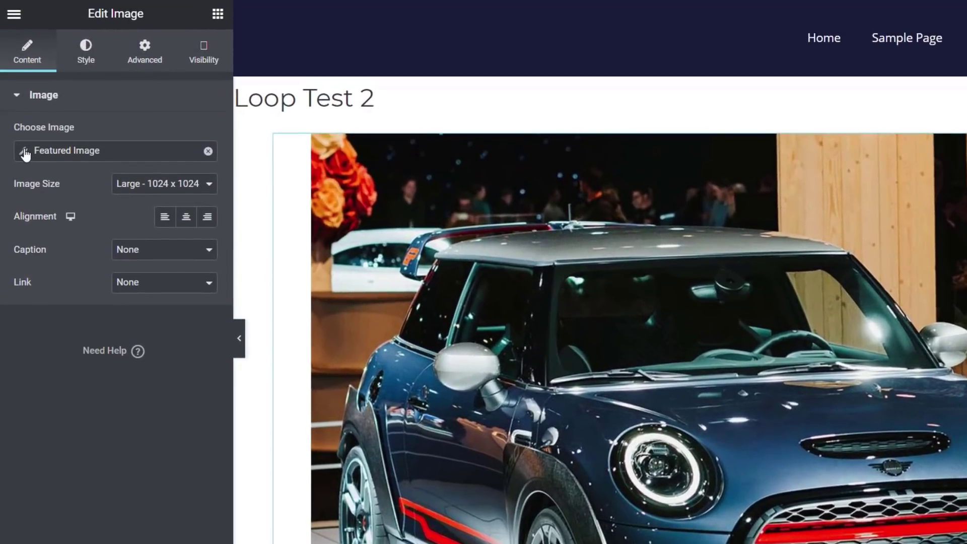
left_click(137, 187)
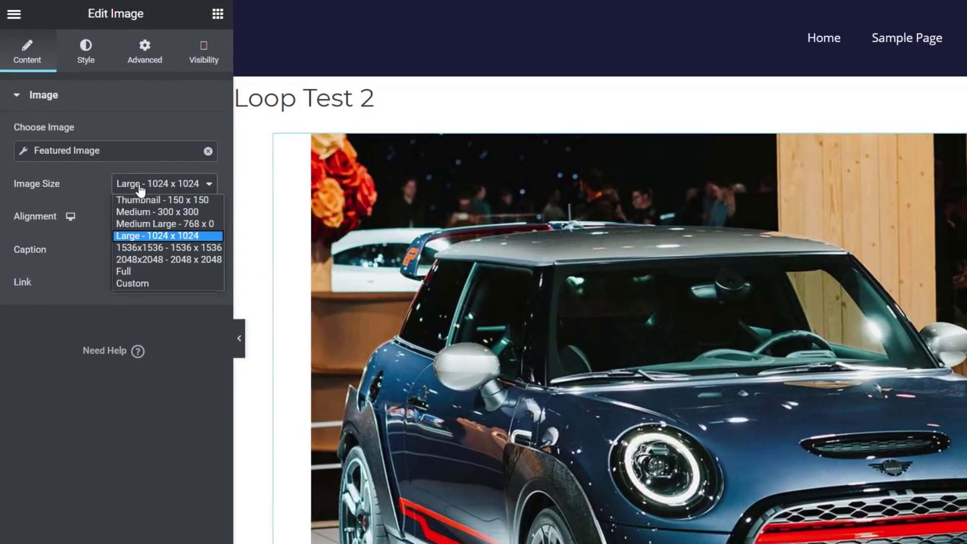
left_click(137, 225)
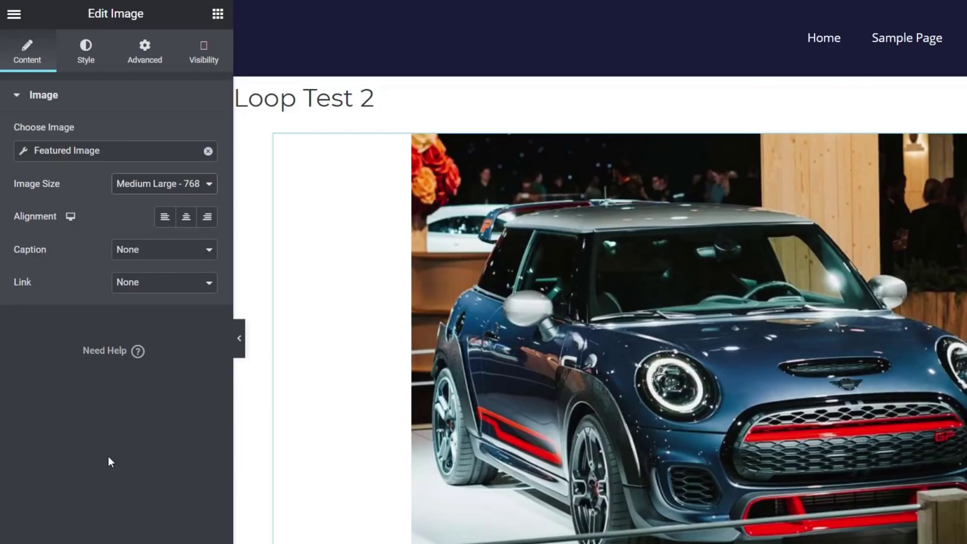
left_click(23, 151)
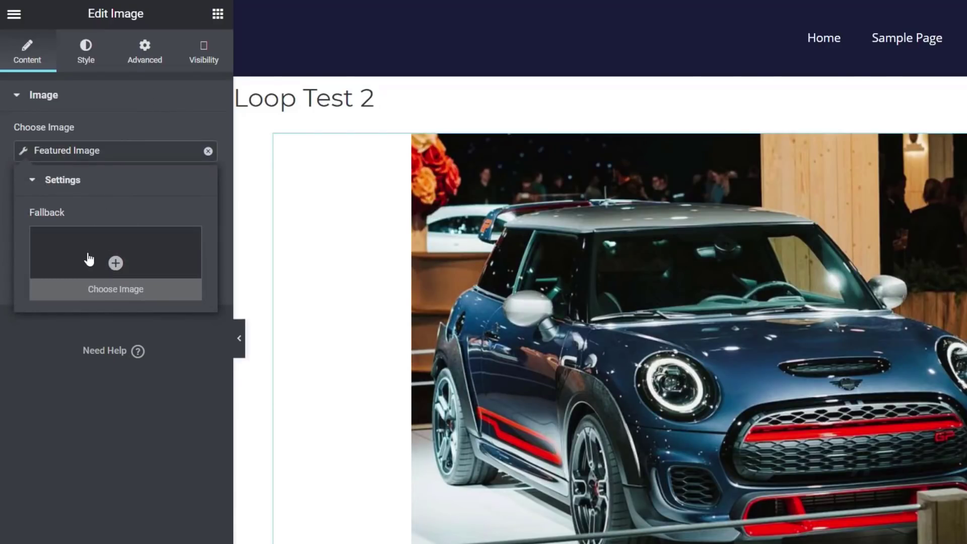
left_click(120, 411)
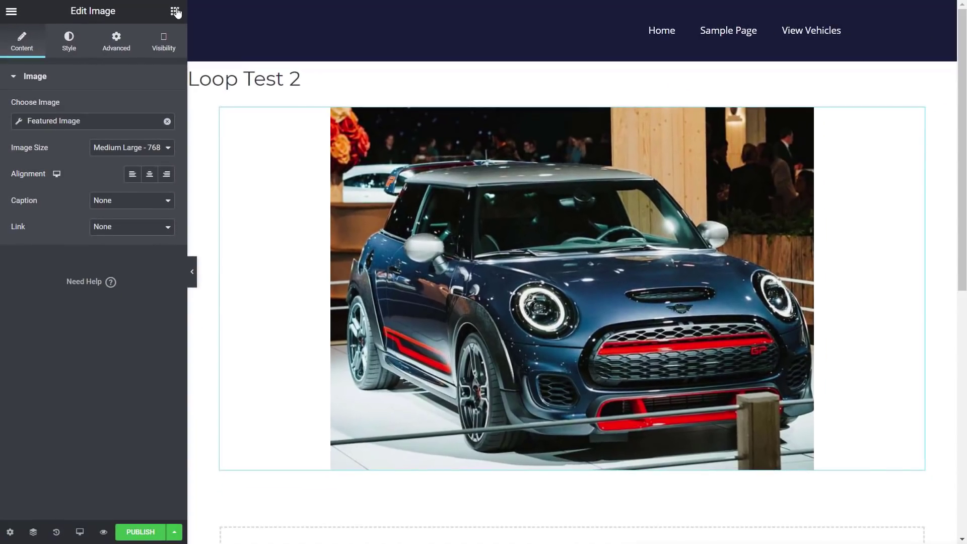
- Find the Post Title widget and place it below the featured image
left_click(175, 11)
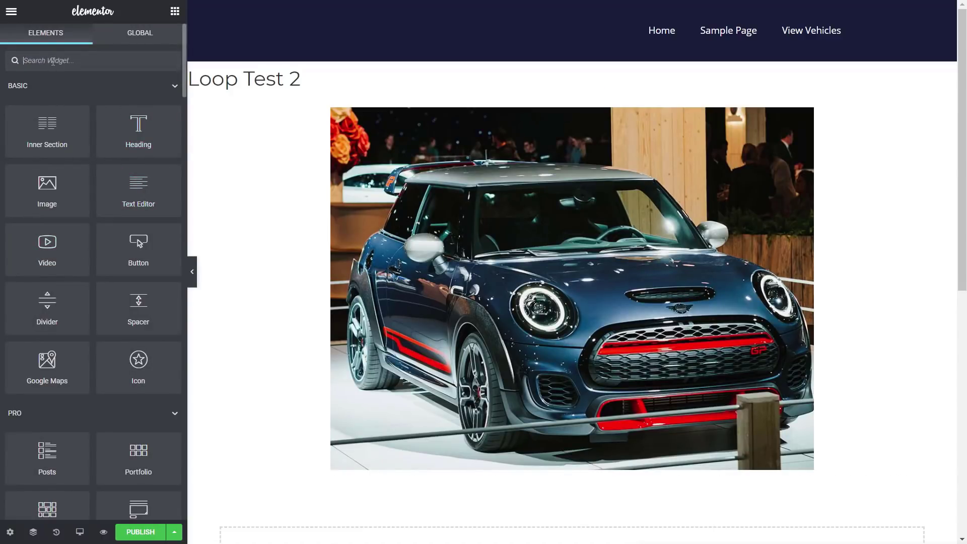
type("post")
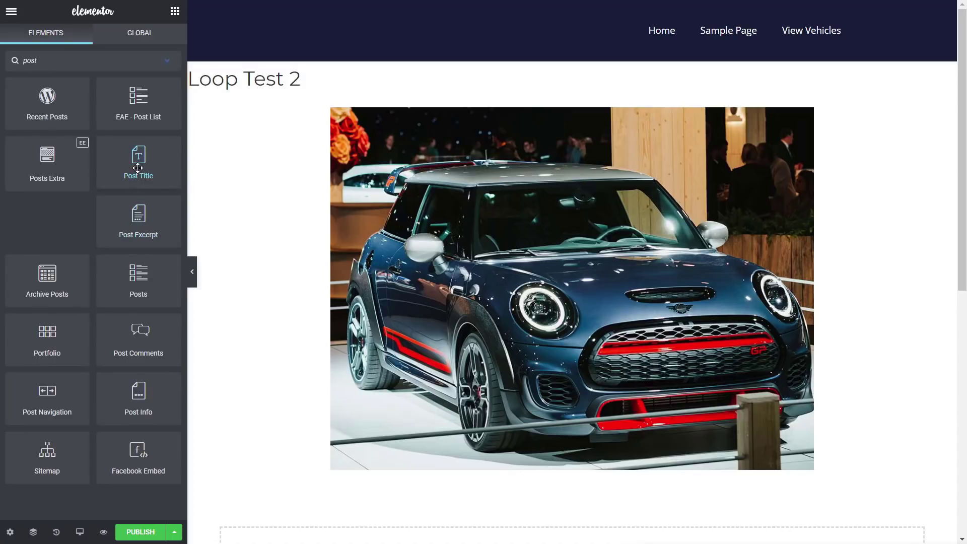
left_click_drag(138, 168, 309, 456)
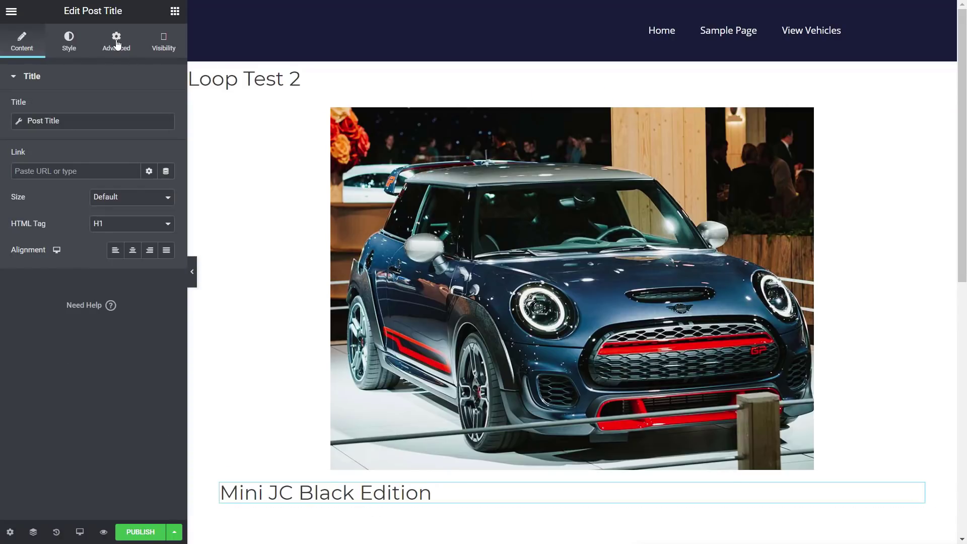
- Place a Post Info widget below the post title and remove its Comments item
left_click(174, 11)
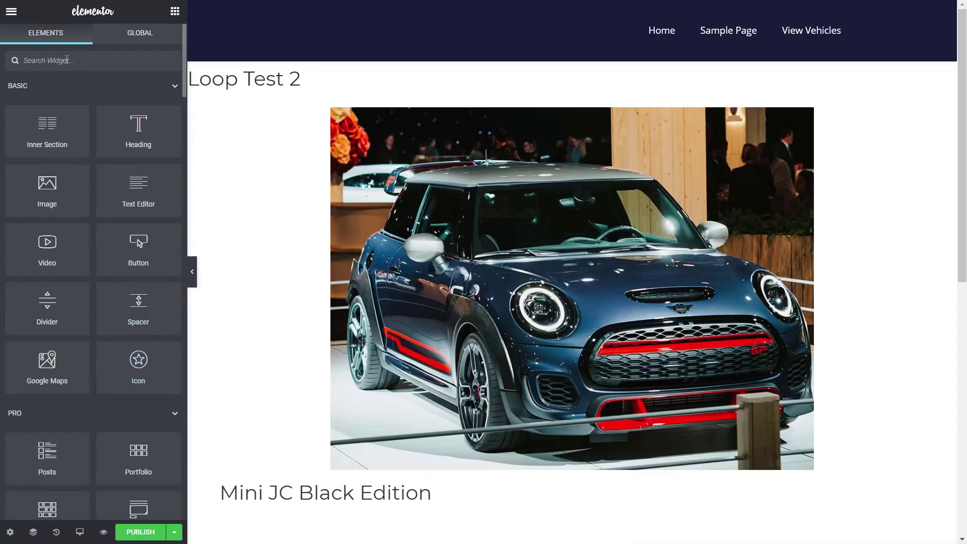
type("post")
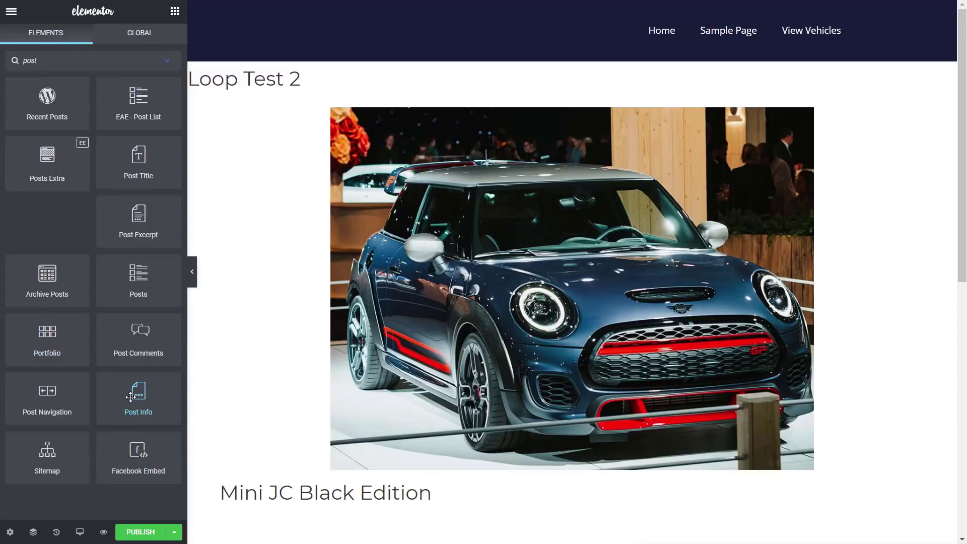
left_click_drag(132, 401, 344, 501)
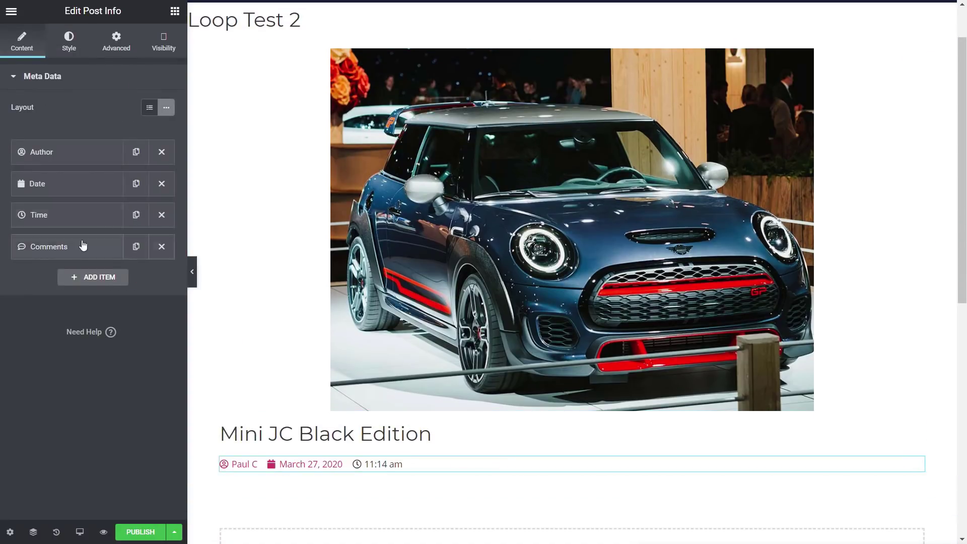
left_click(161, 247)
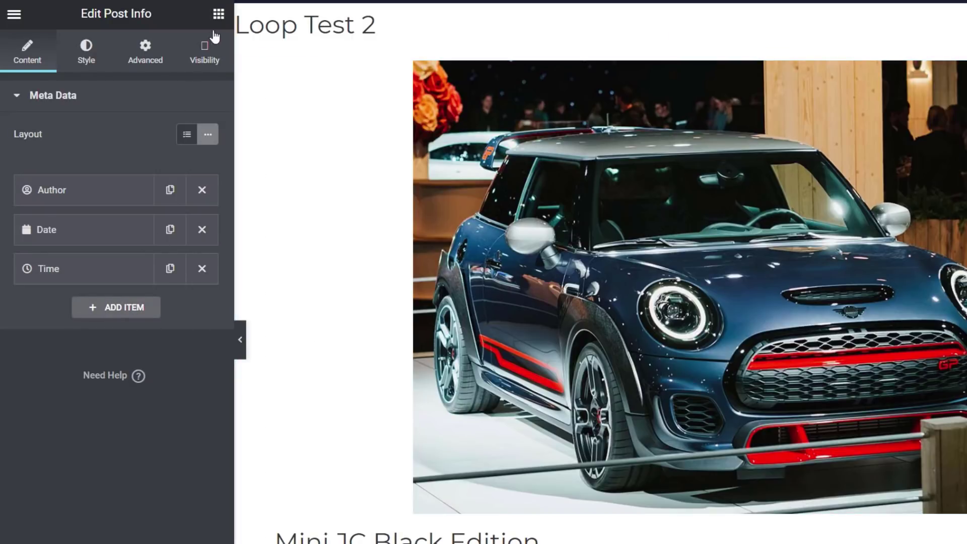
- Add a Terms item using the Manufacturers taxonomy to the post info and publish the template
left_click(140, 313)
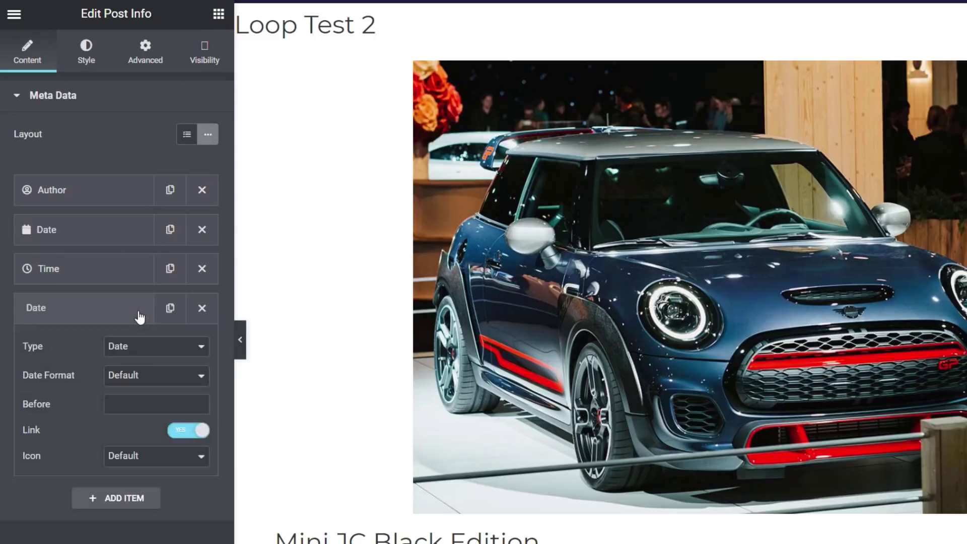
left_click(171, 352)
left_click(130, 411)
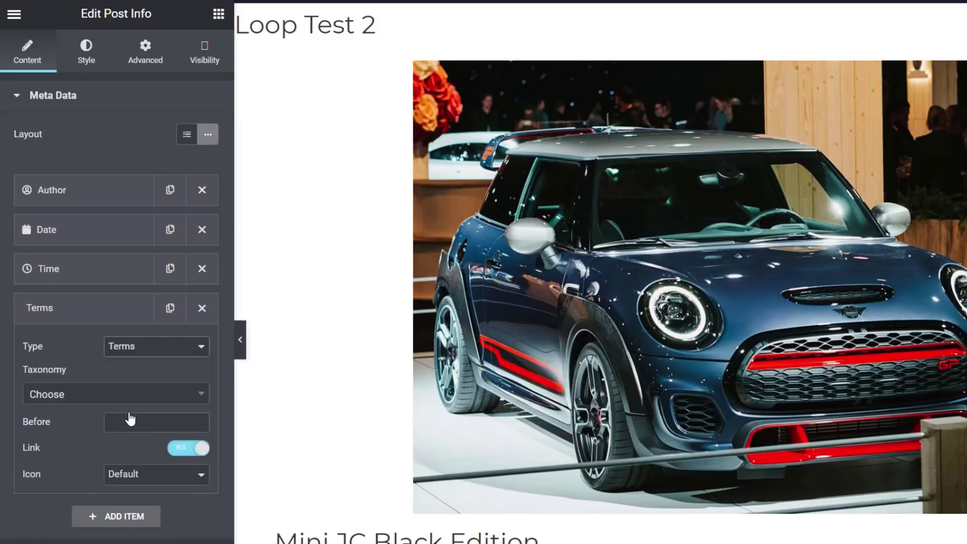
left_click(86, 399)
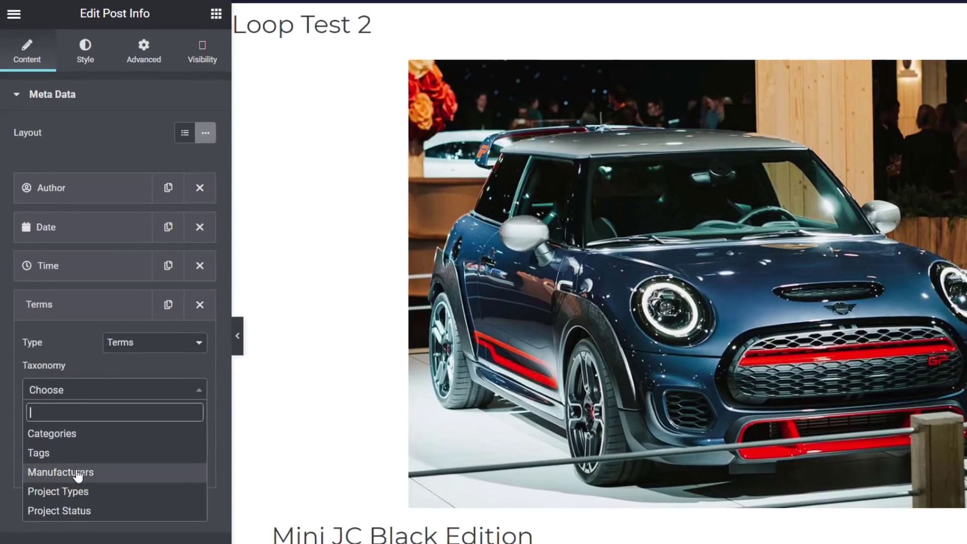
left_click(63, 477)
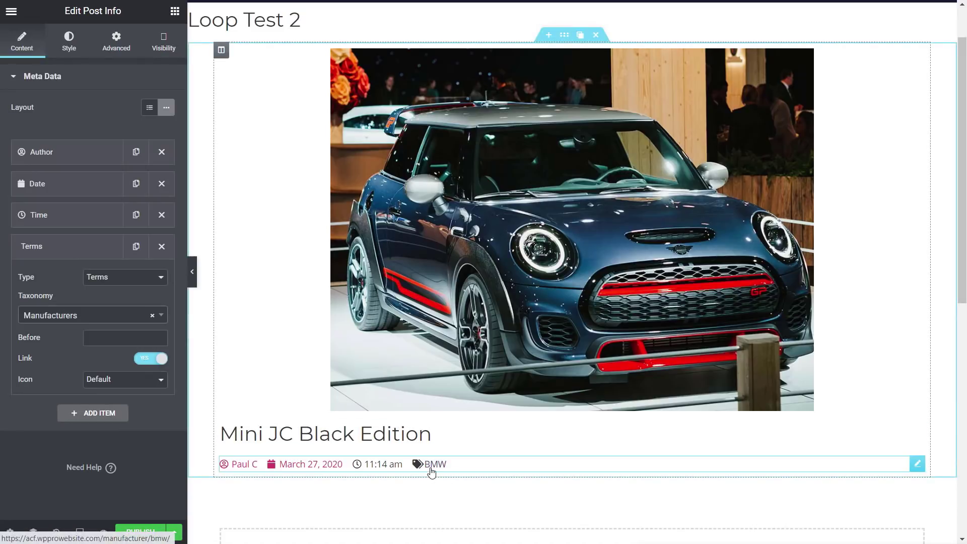
left_click(78, 251)
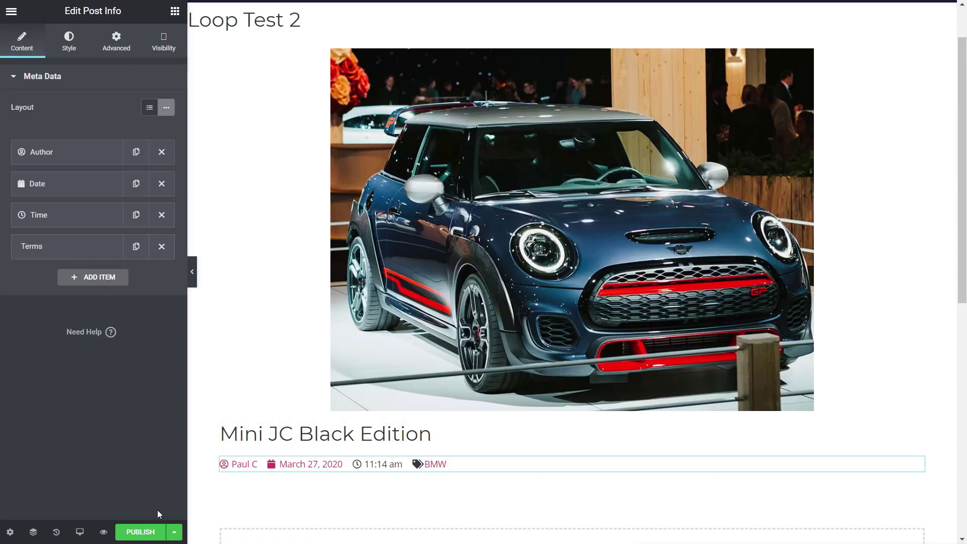
left_click(142, 532)
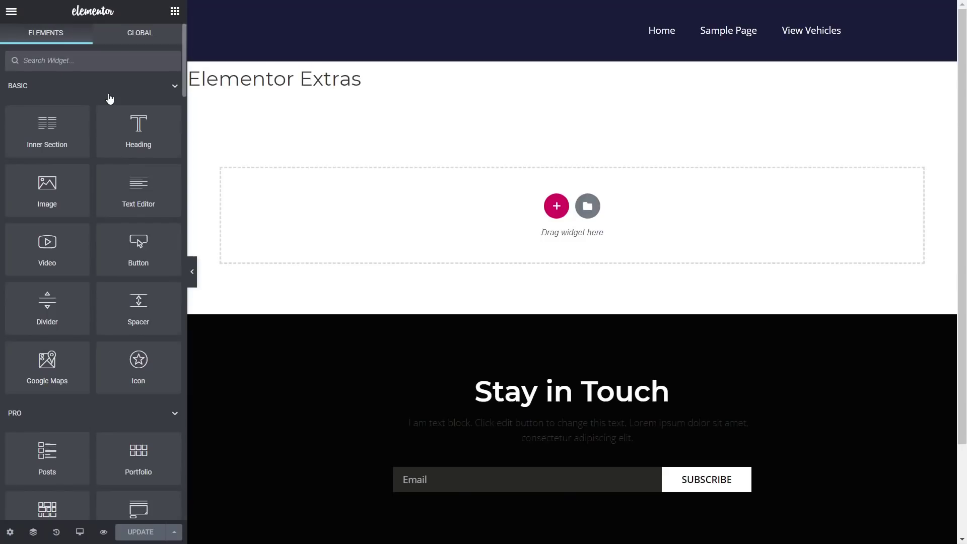
- Find the Posts Extra widget, place it in the page's empty area and set its query source to Vehicles
left_click(83, 61)
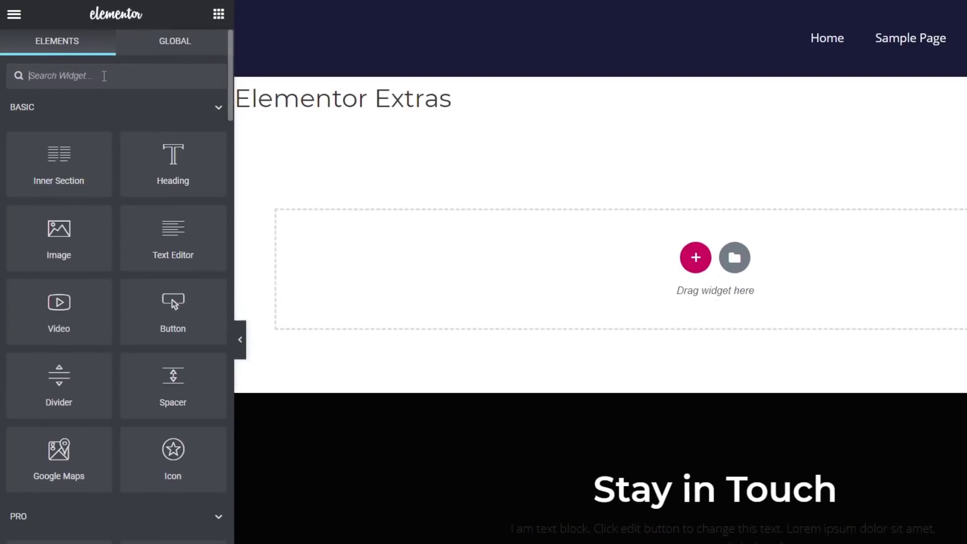
type("post")
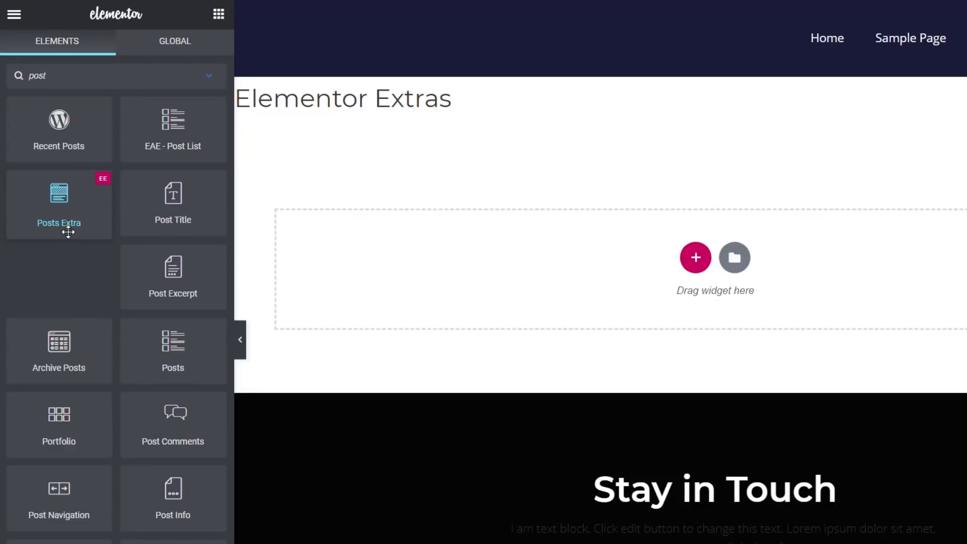
left_click_drag(68, 232, 443, 292)
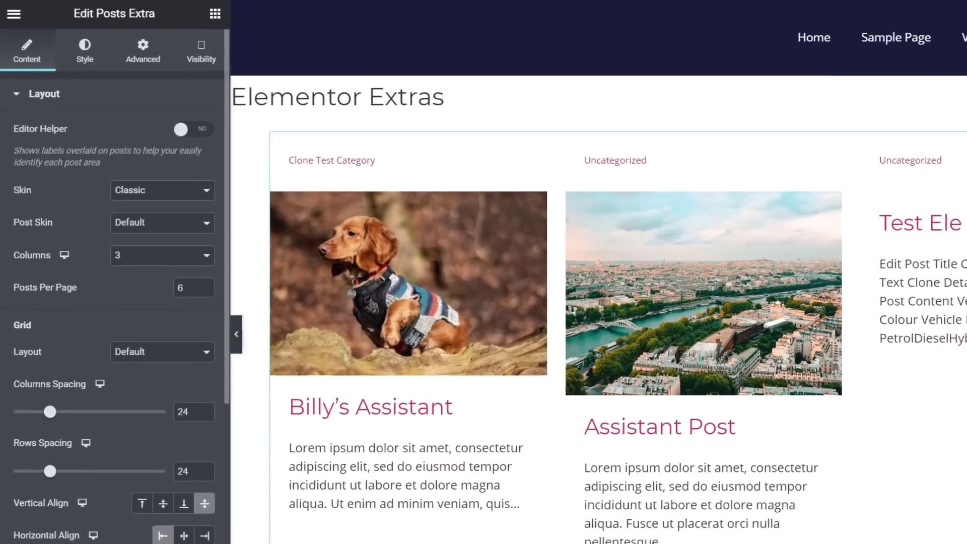
left_click(34, 471)
left_click(144, 180)
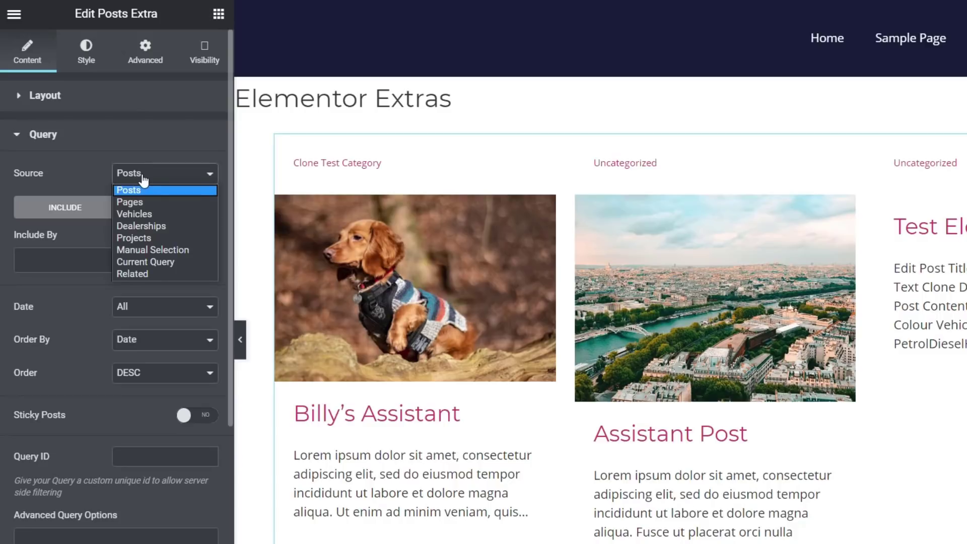
left_click(141, 214)
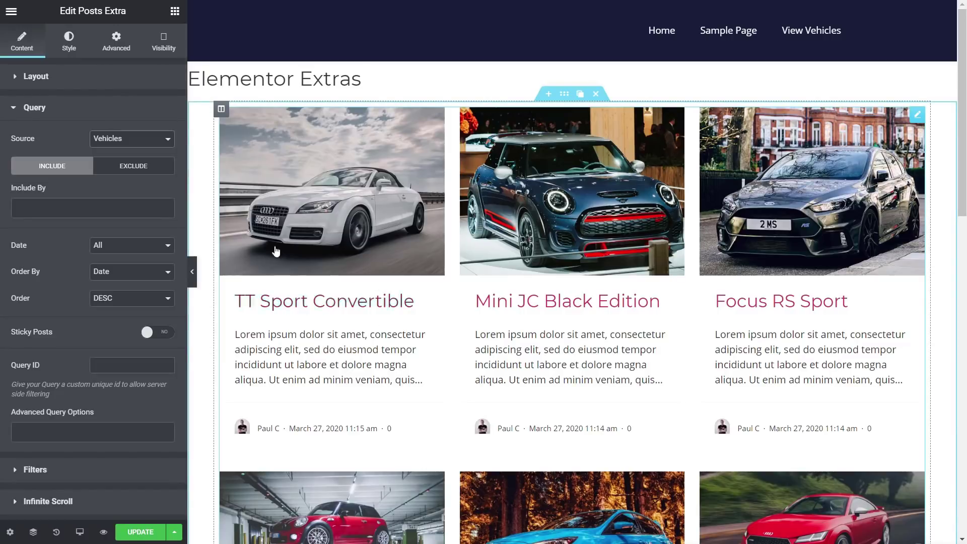
- Set the Posts Extra post skin to Template and choose Loop Test 2 as the post template
left_click(41, 84)
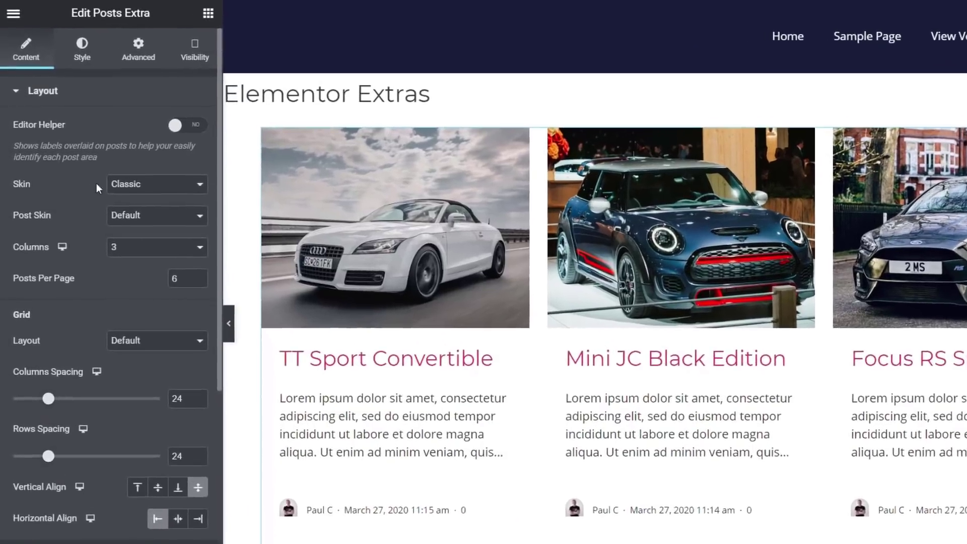
left_click(121, 158)
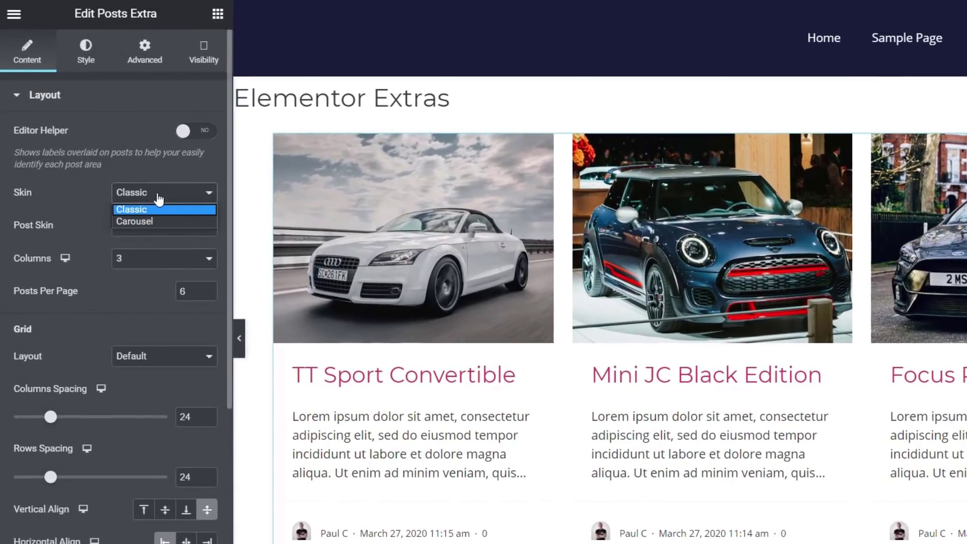
left_click(81, 189)
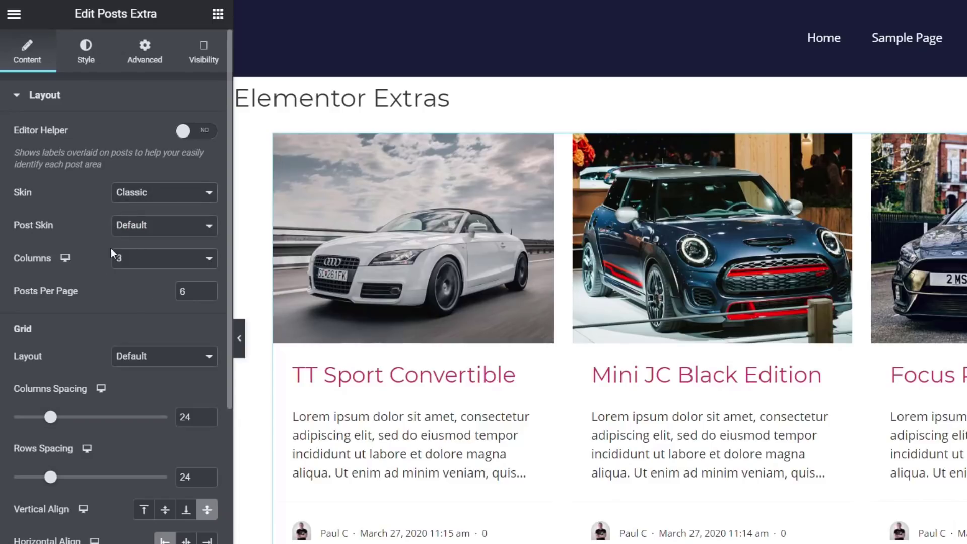
left_click(157, 231)
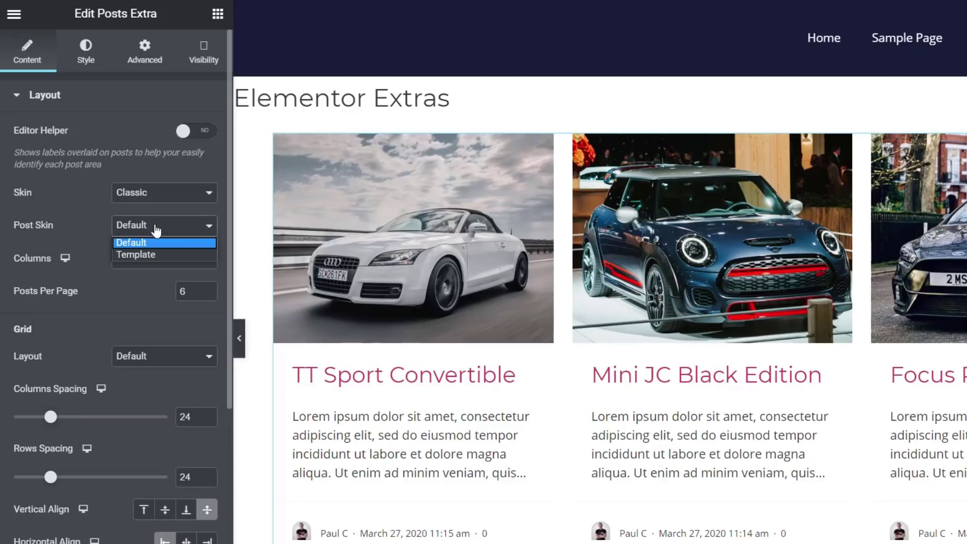
left_click(152, 254)
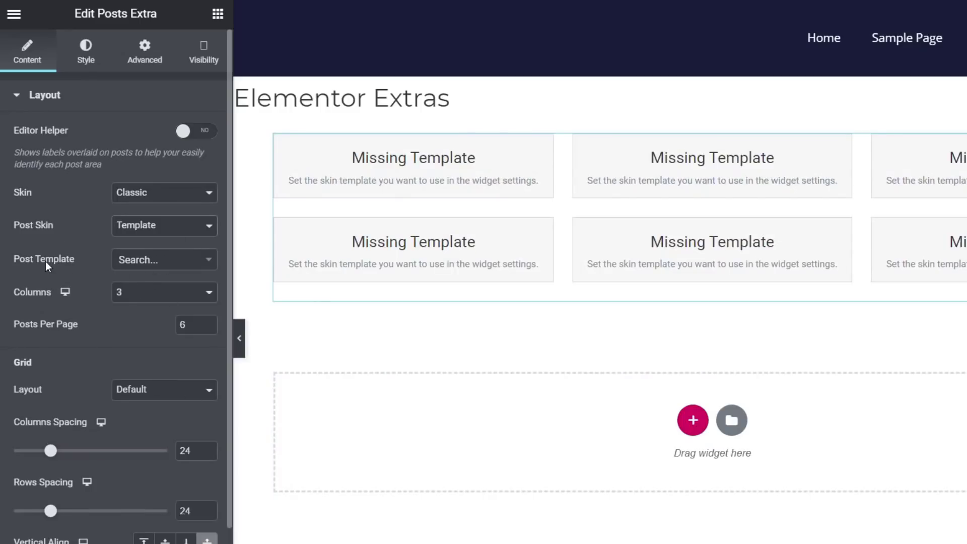
left_click(207, 261)
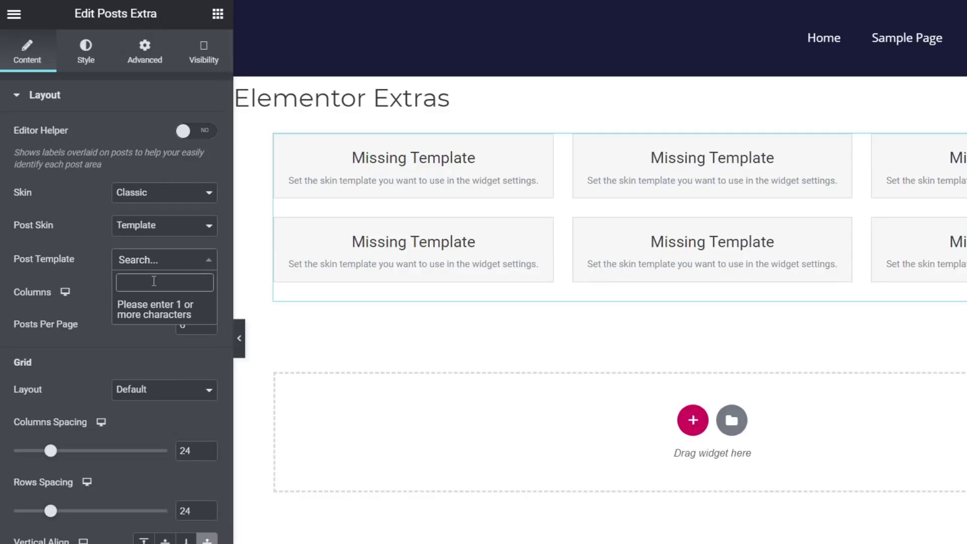
type("test")
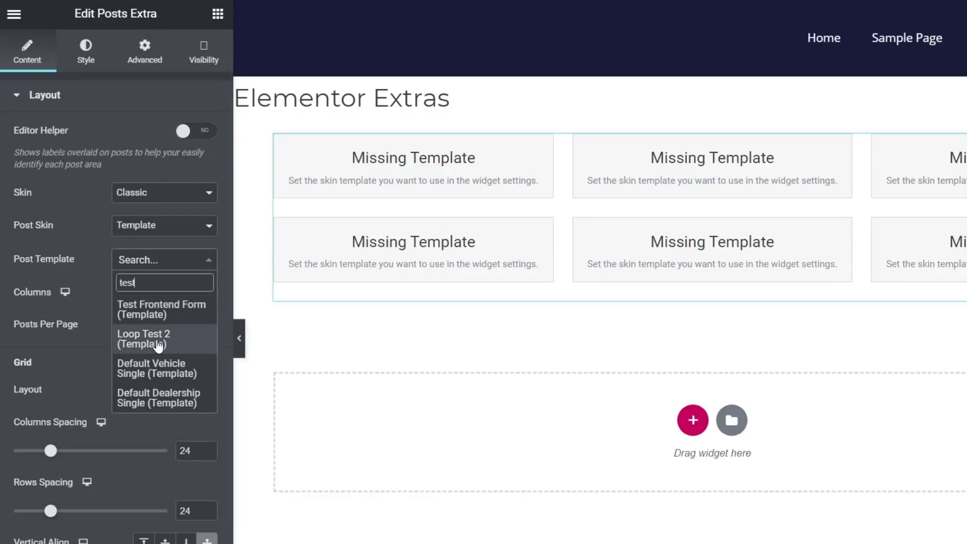
left_click(158, 345)
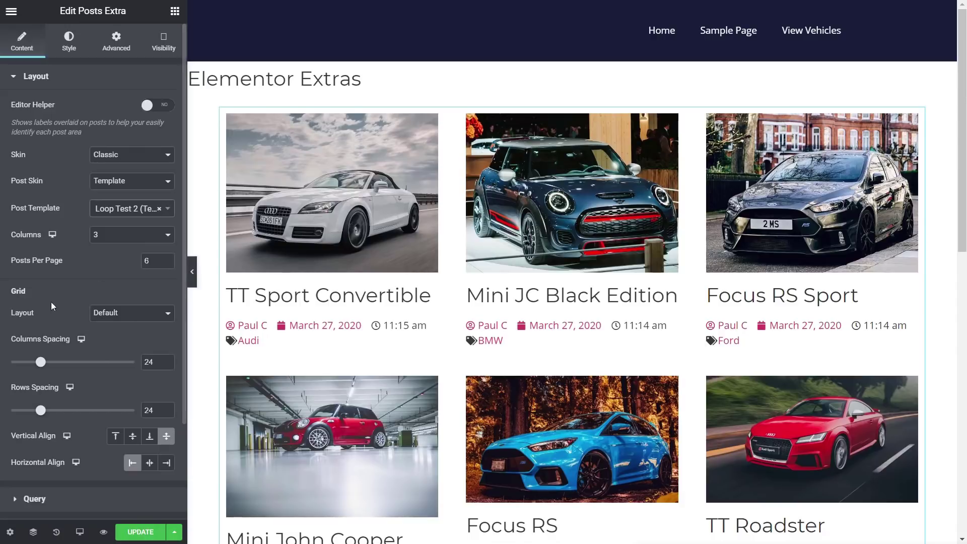
- Try the Masonry grid layout for the vehicle posts and switch back to the Default layout
left_click(131, 315)
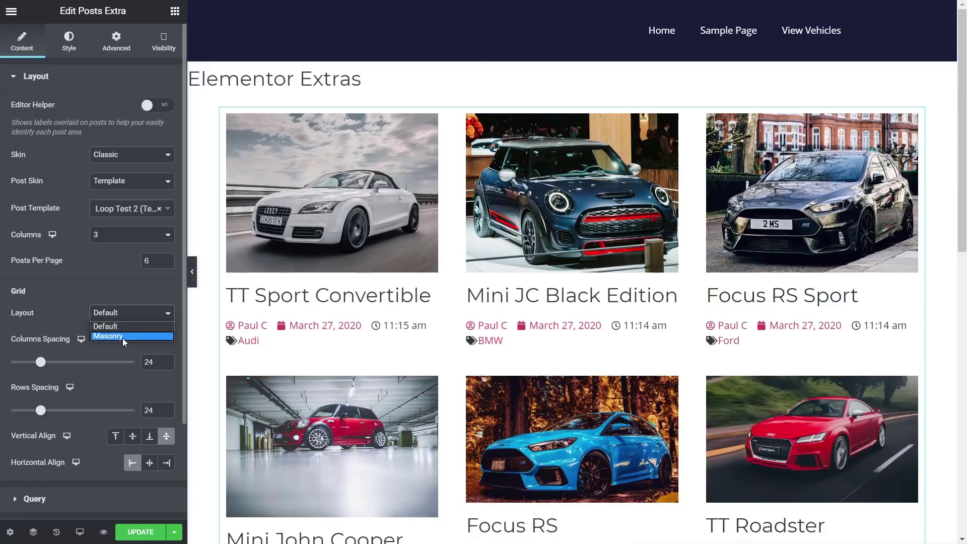
left_click(122, 336)
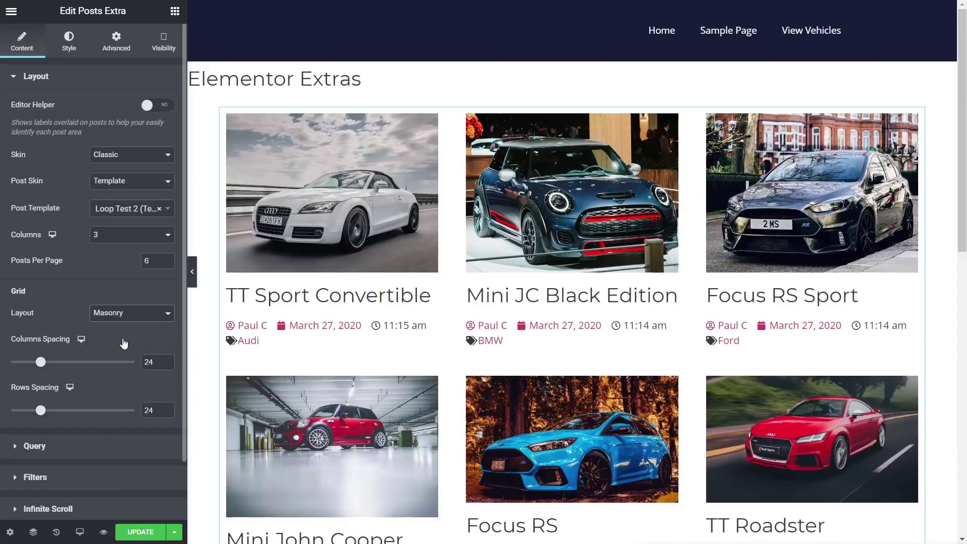
left_click(130, 313)
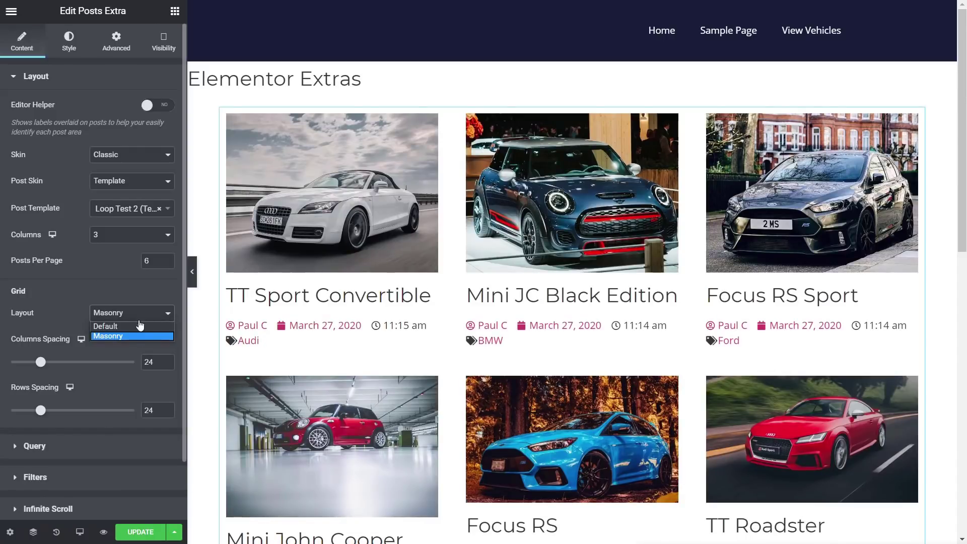
left_click(133, 327)
- Set the post grid's columns spacing to 20 and its rows spacing to 29
scroll(108, 384, "down", 3)
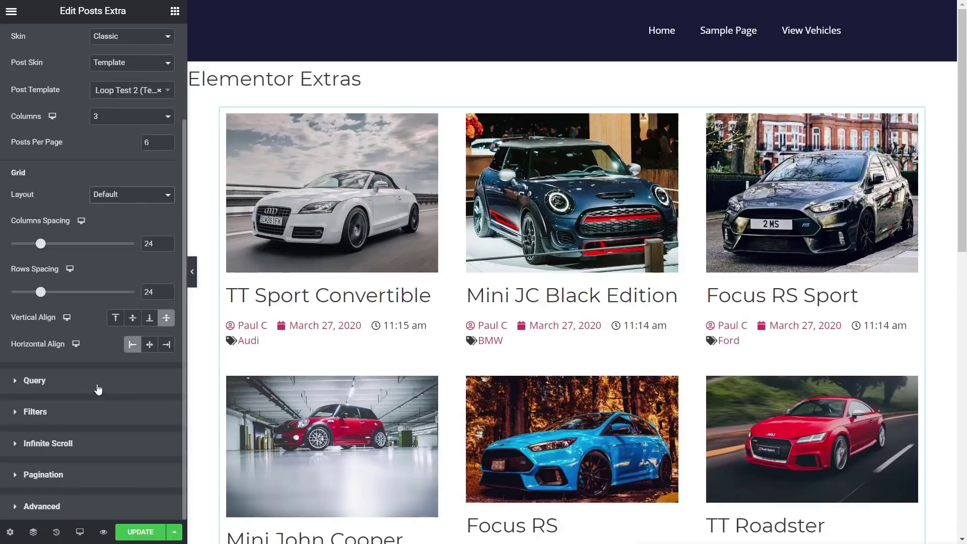
left_click_drag(41, 244, 18, 255)
mouse_move(42, 297)
left_mouse_down()
mouse_move(82, 293)
mouse_move(47, 293)
left_mouse_up()
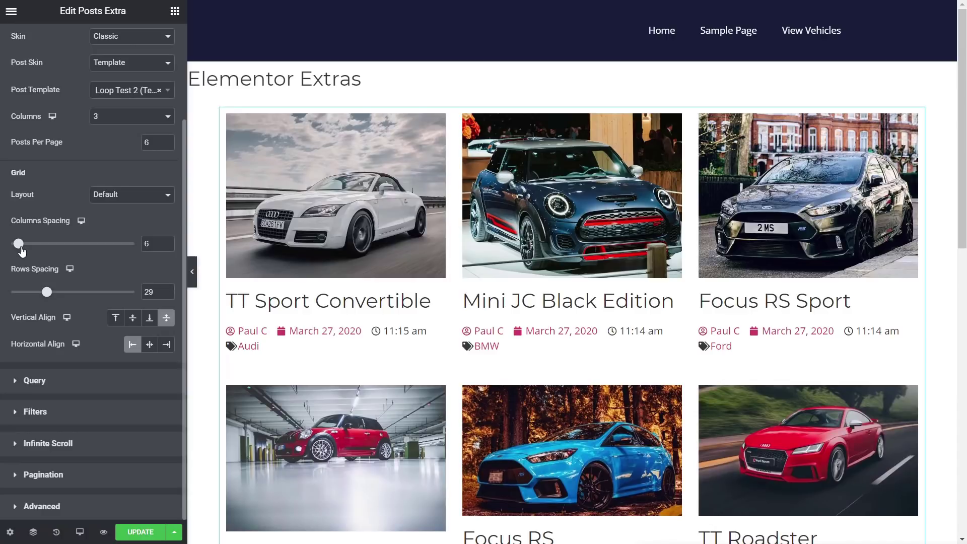
left_click_drag(19, 249, 41, 251)
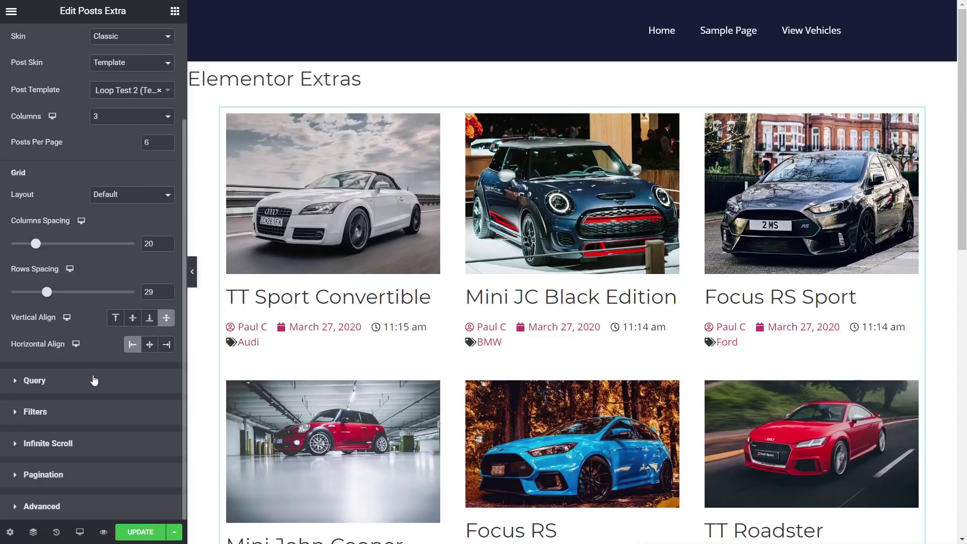
- Try the Top and Middle vertical alignments, among others, for the grid posts and return to the original alignment
left_click(116, 318)
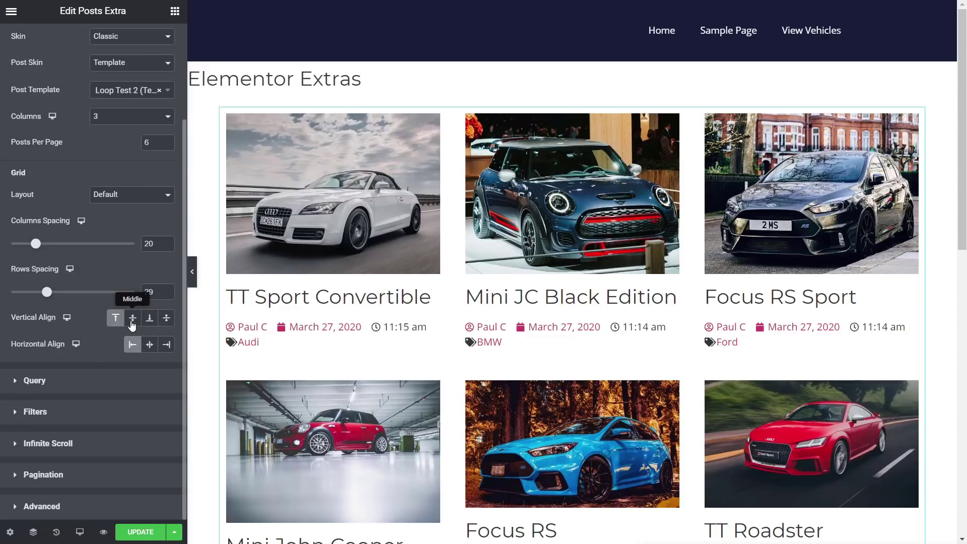
left_click(133, 320)
scroll(392, 387, "down", 4)
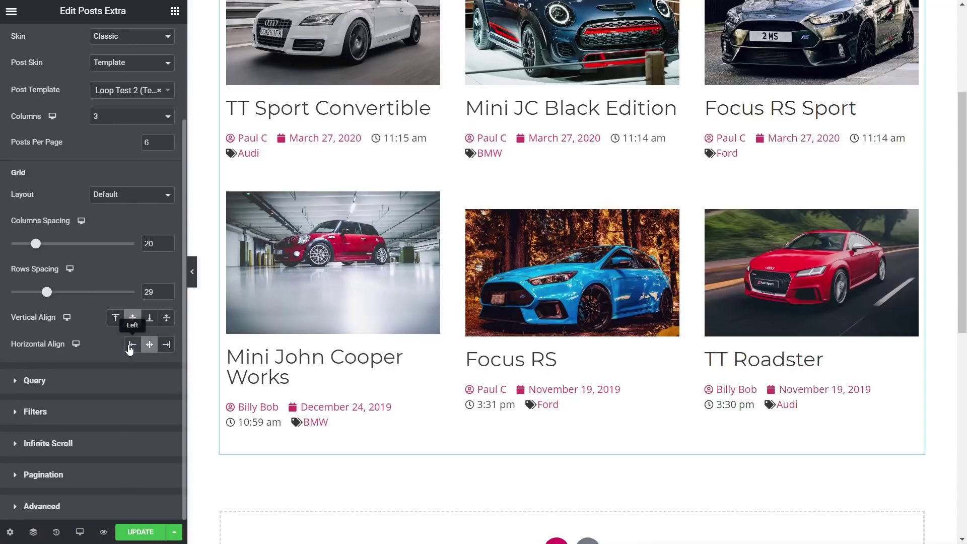
left_click(147, 321)
left_click(115, 318)
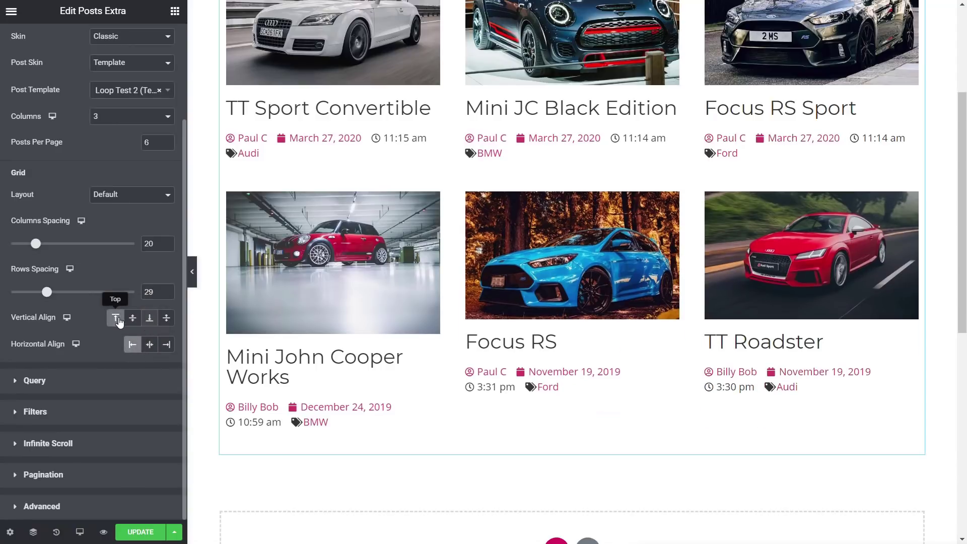
left_click(162, 323)
- Enable filters on the Posts Extra widget and set their taxonomy to Manufacturers
left_click(40, 381)
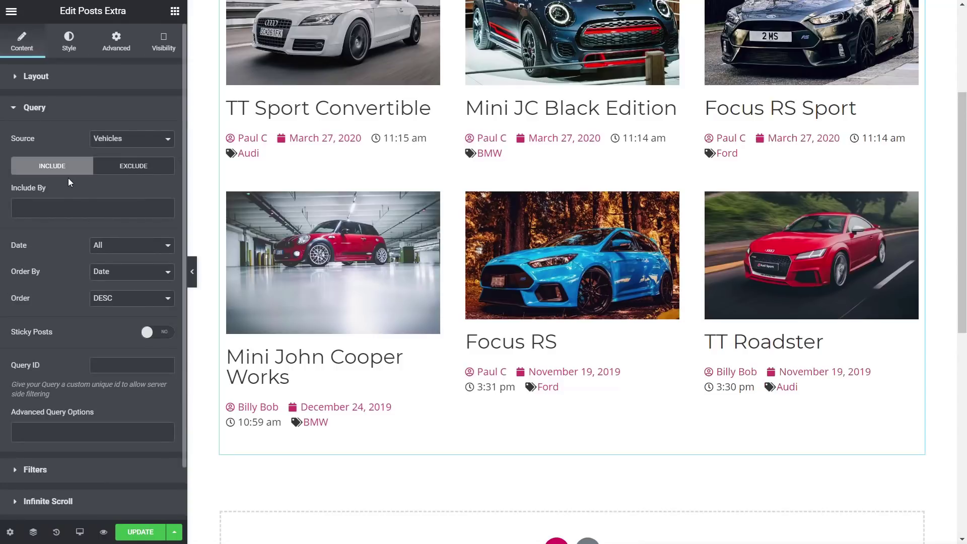
left_click(36, 469)
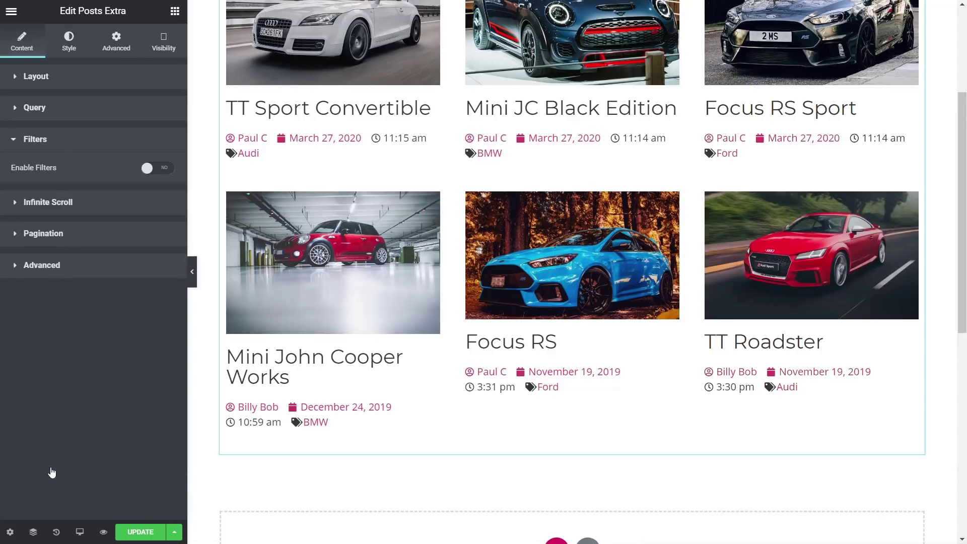
scroll(378, 400, "up", 4)
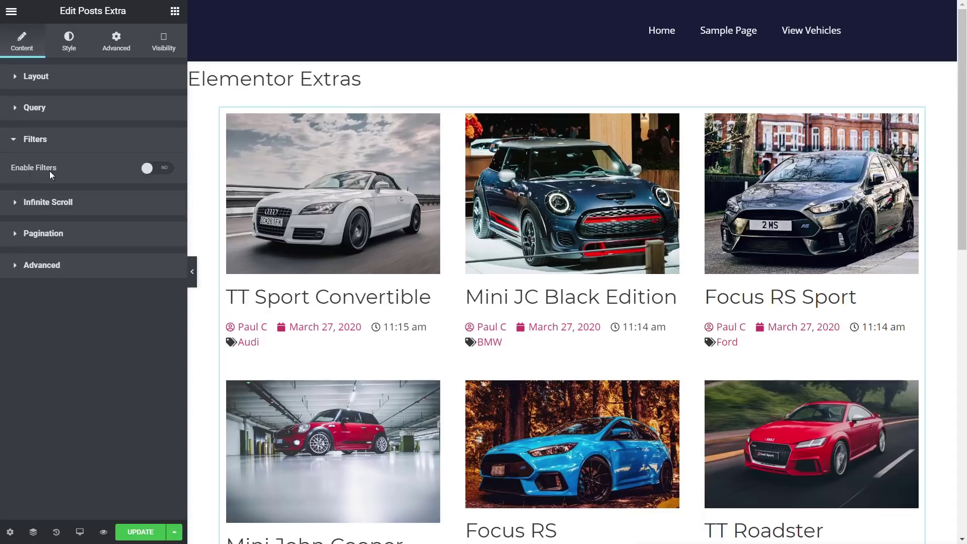
left_click(169, 171)
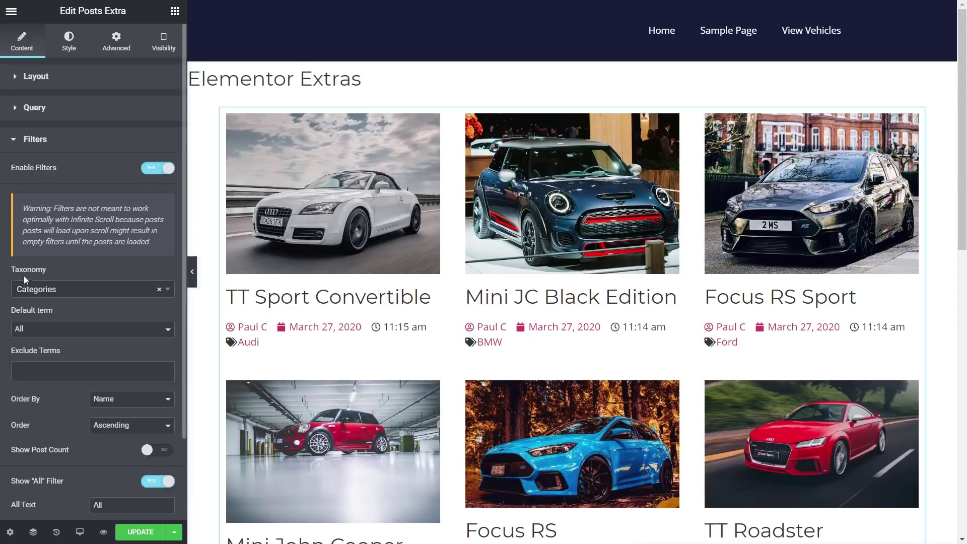
left_click(100, 290)
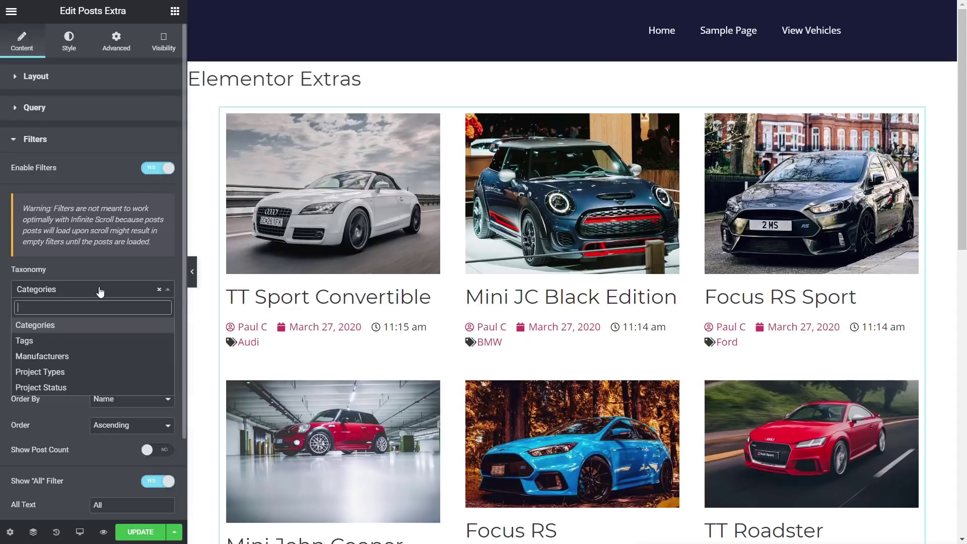
left_click(48, 356)
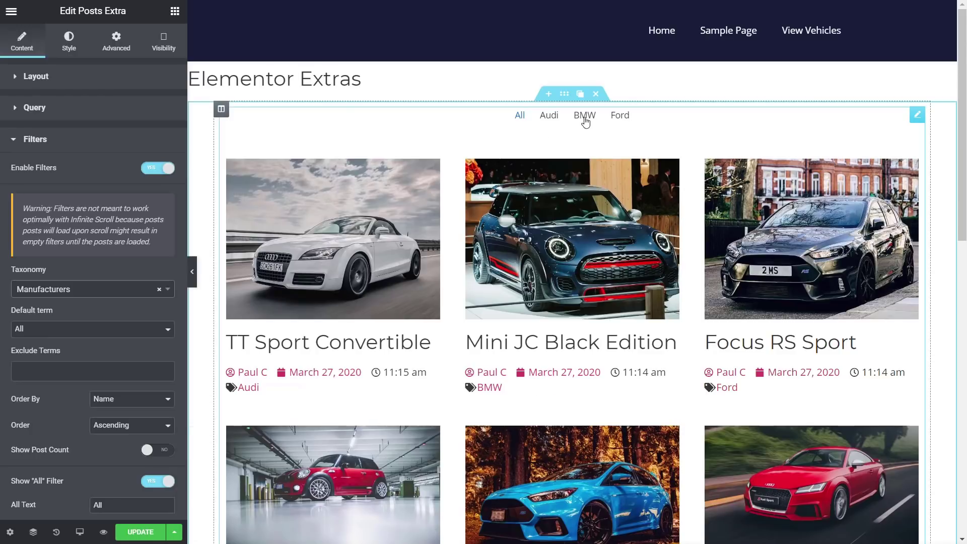
- Test the BMW, Audi and Ford filters above the vehicle grid and return to All
left_click(584, 118)
left_click(550, 118)
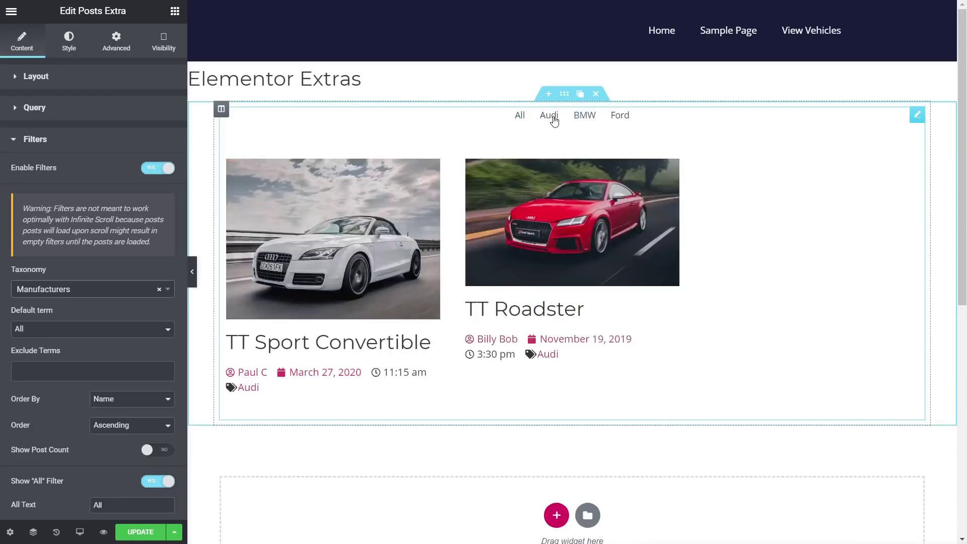
left_click(623, 120)
left_click(519, 119)
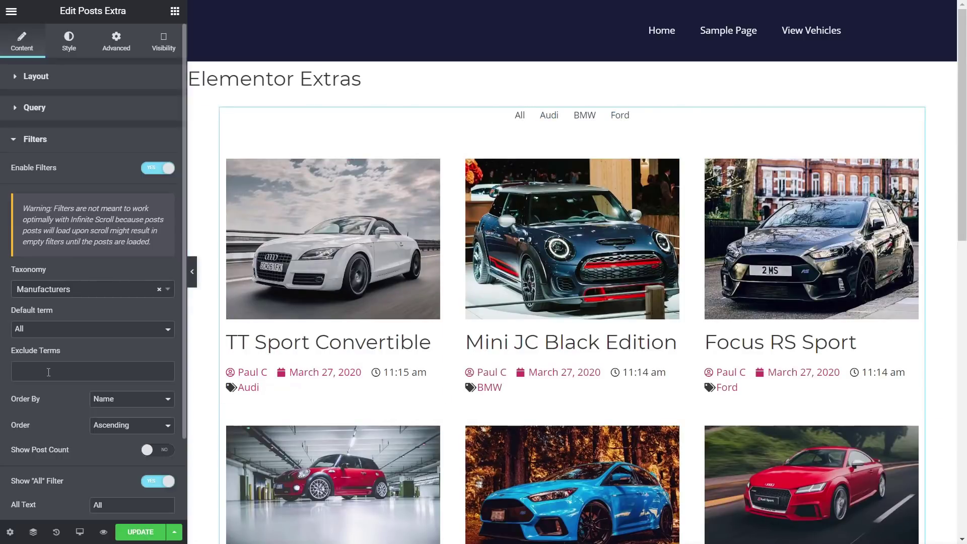
- Check the default term choices, and try hiding the "All" filter before showing it again
left_click(99, 330)
left_click(104, 311)
scroll(91, 443, "down", 2)
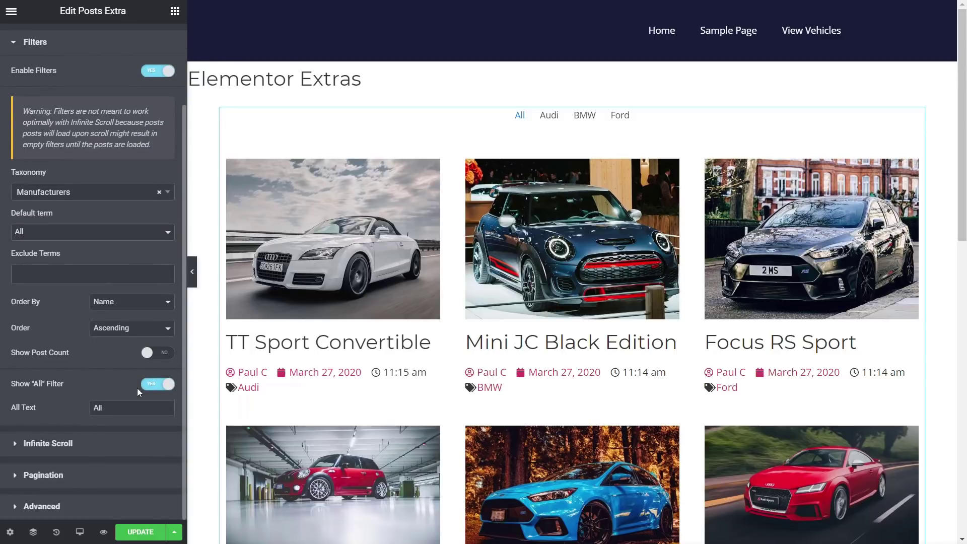
left_click(156, 386)
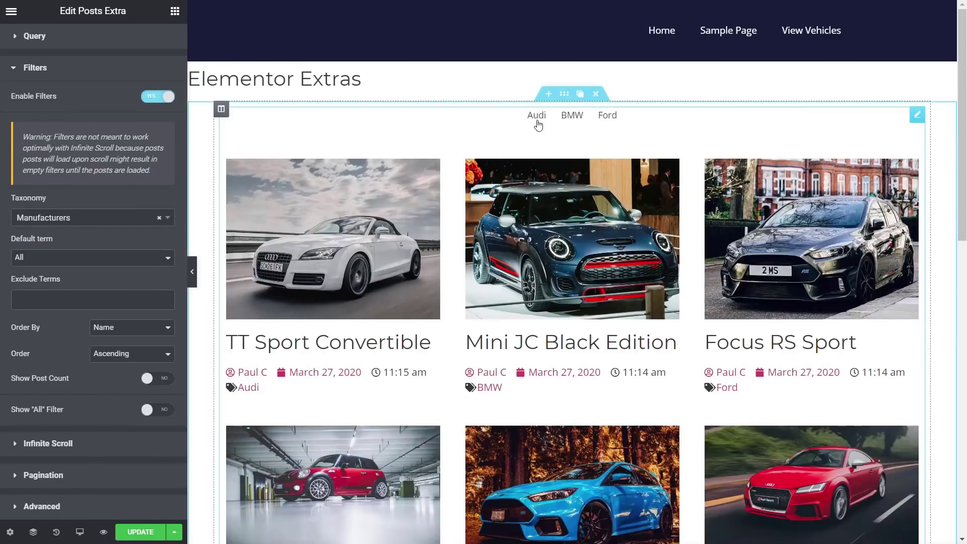
left_click(166, 410)
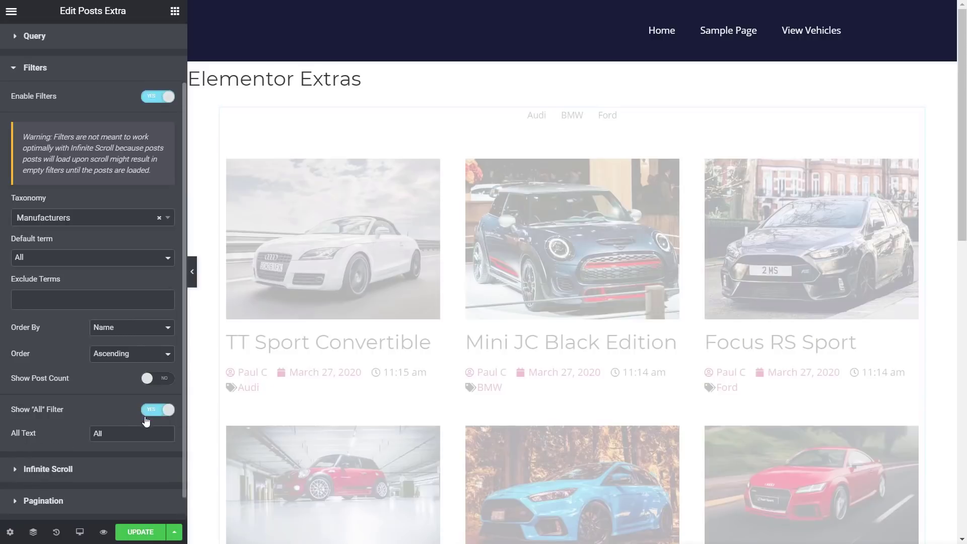
scroll(117, 437, "down", 1)
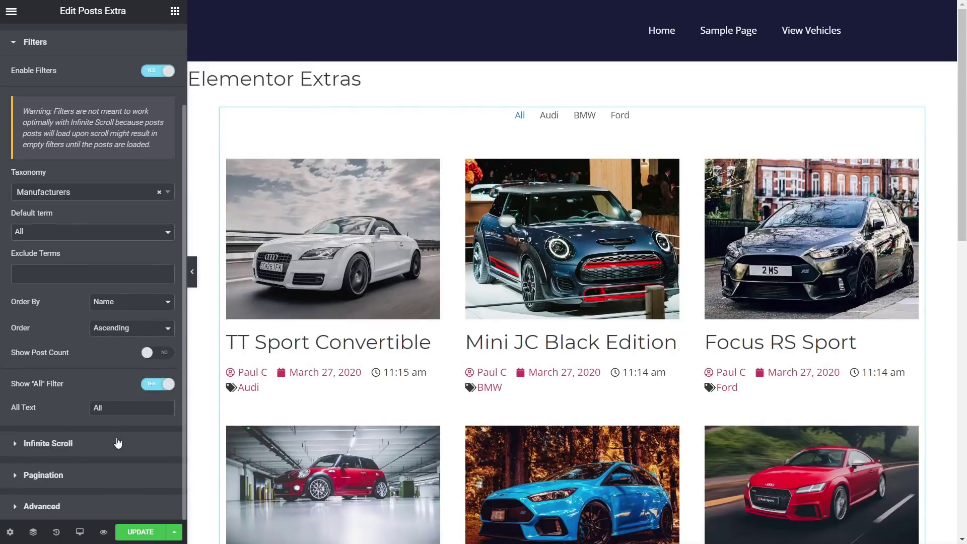
- Check the infinite scroll setting, and try pagination on the vehicle grid before turning it off again
left_click(68, 445)
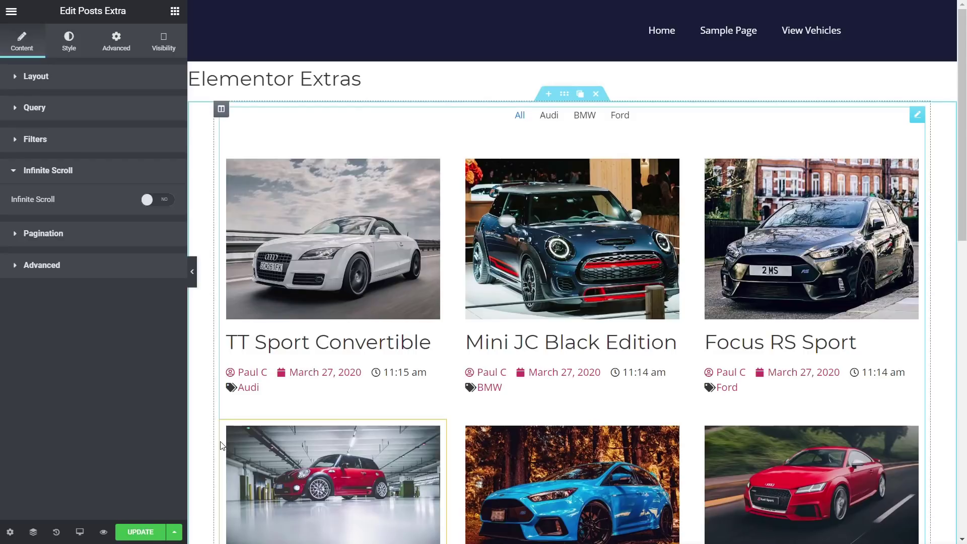
left_click(45, 237)
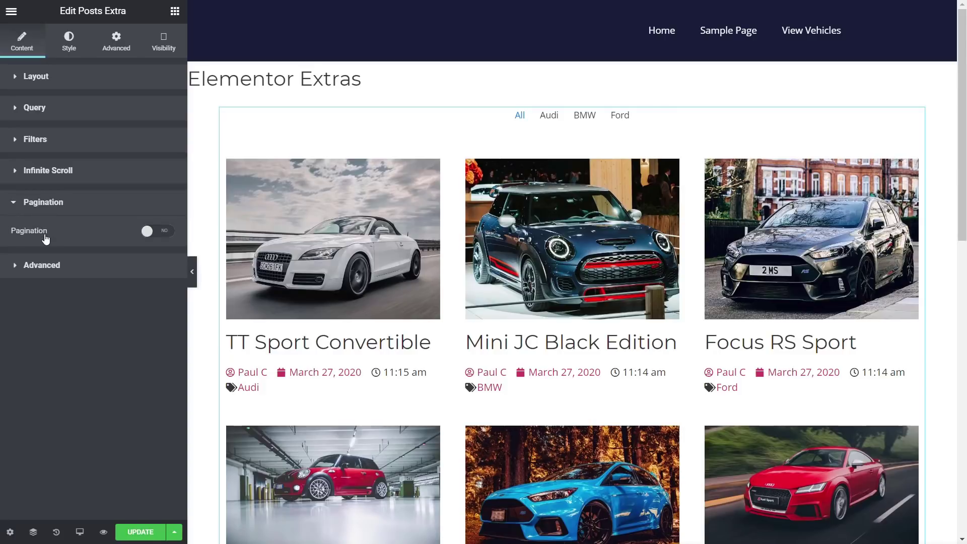
left_click(164, 233)
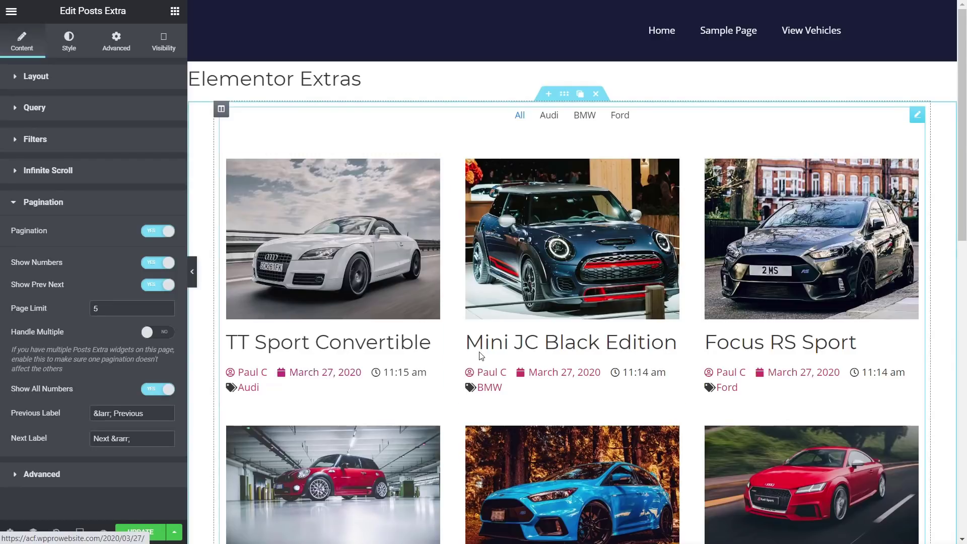
scroll(330, 376, "down", 5)
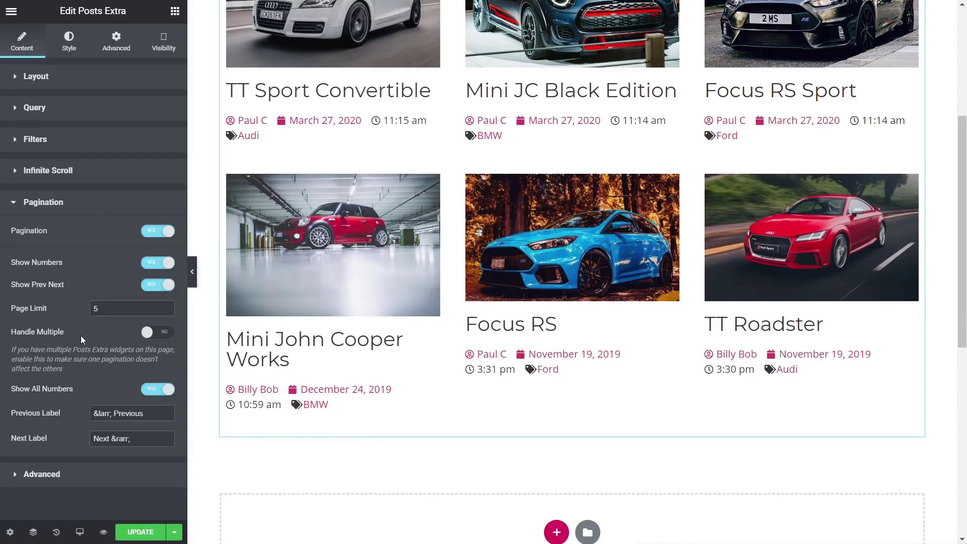
left_click(140, 231)
- Check the Posts Extra widget's Nothing Found message setting and review the vehicle grid
left_click(49, 265)
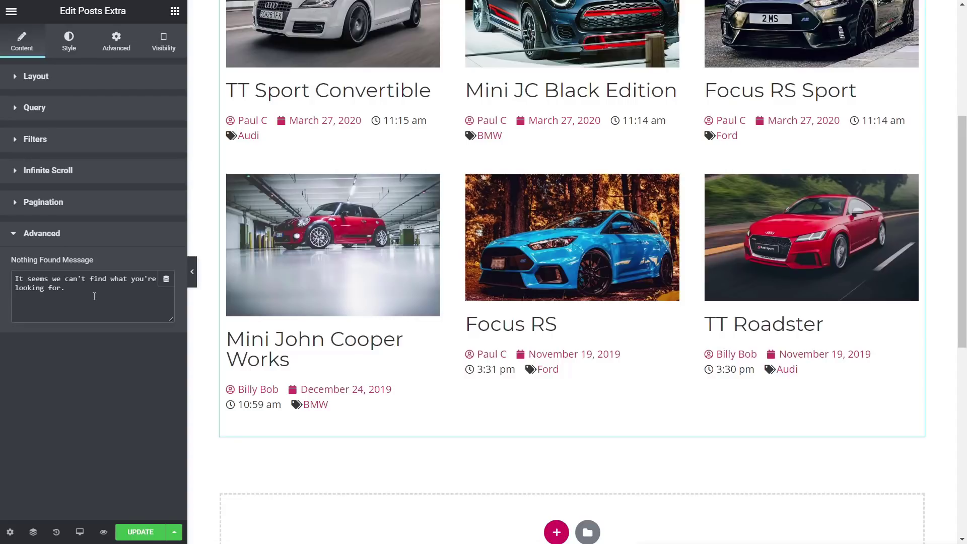
scroll(479, 379, "up", 5)
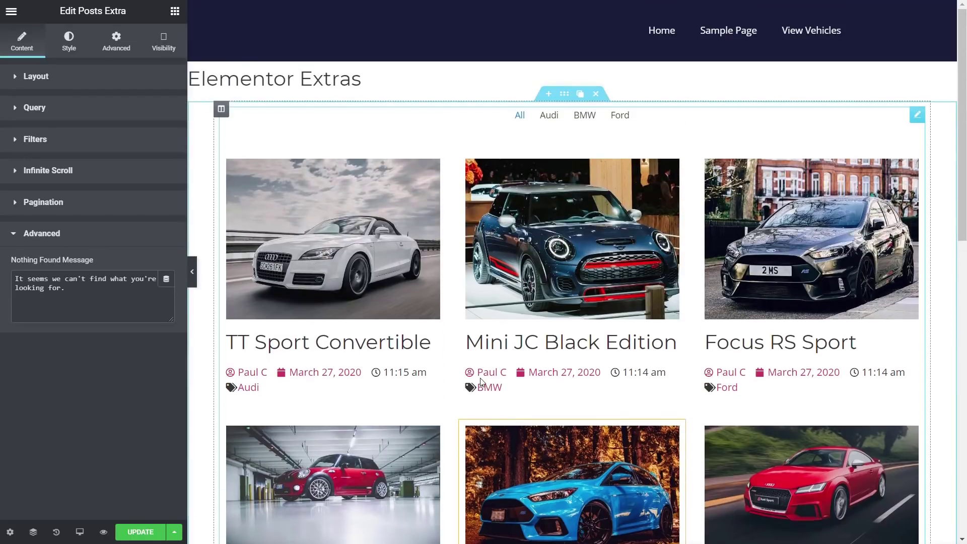